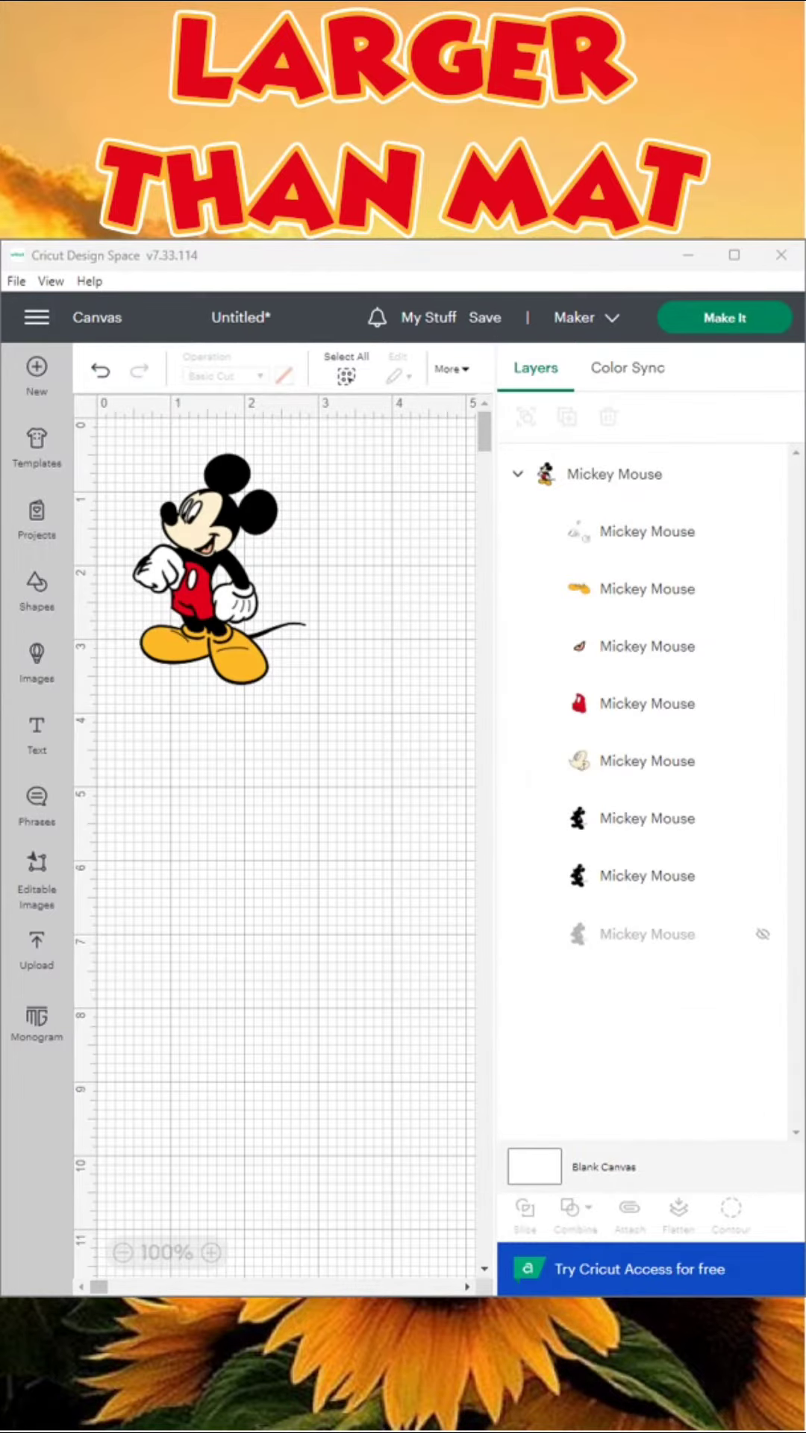
Step: Delete the black silhouette and hidden bottom layers from the Mickey group, leaving six layers
{"action": "left_click", "coordinate": [614, 474]}
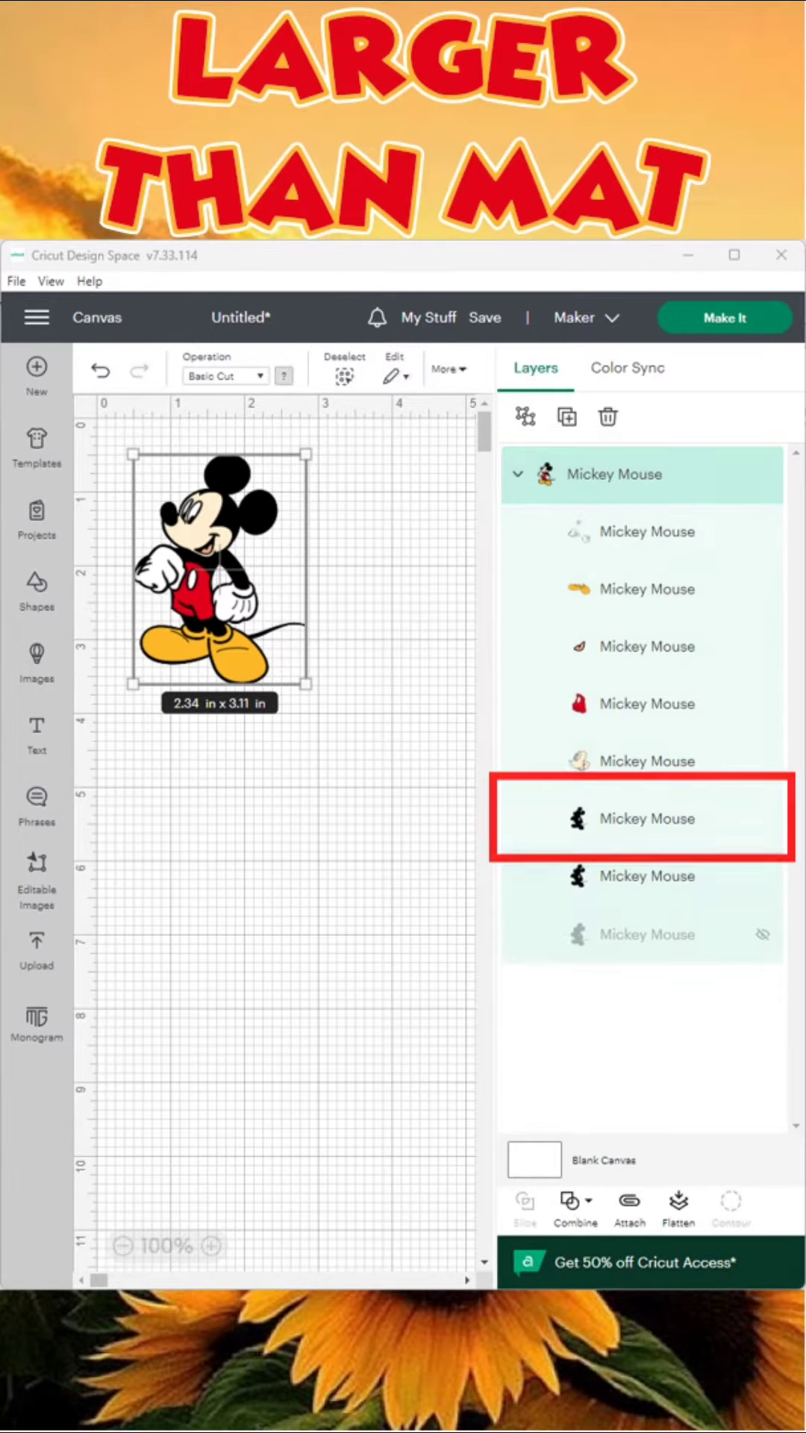
{"action": "key", "text": "ctrl+z"}
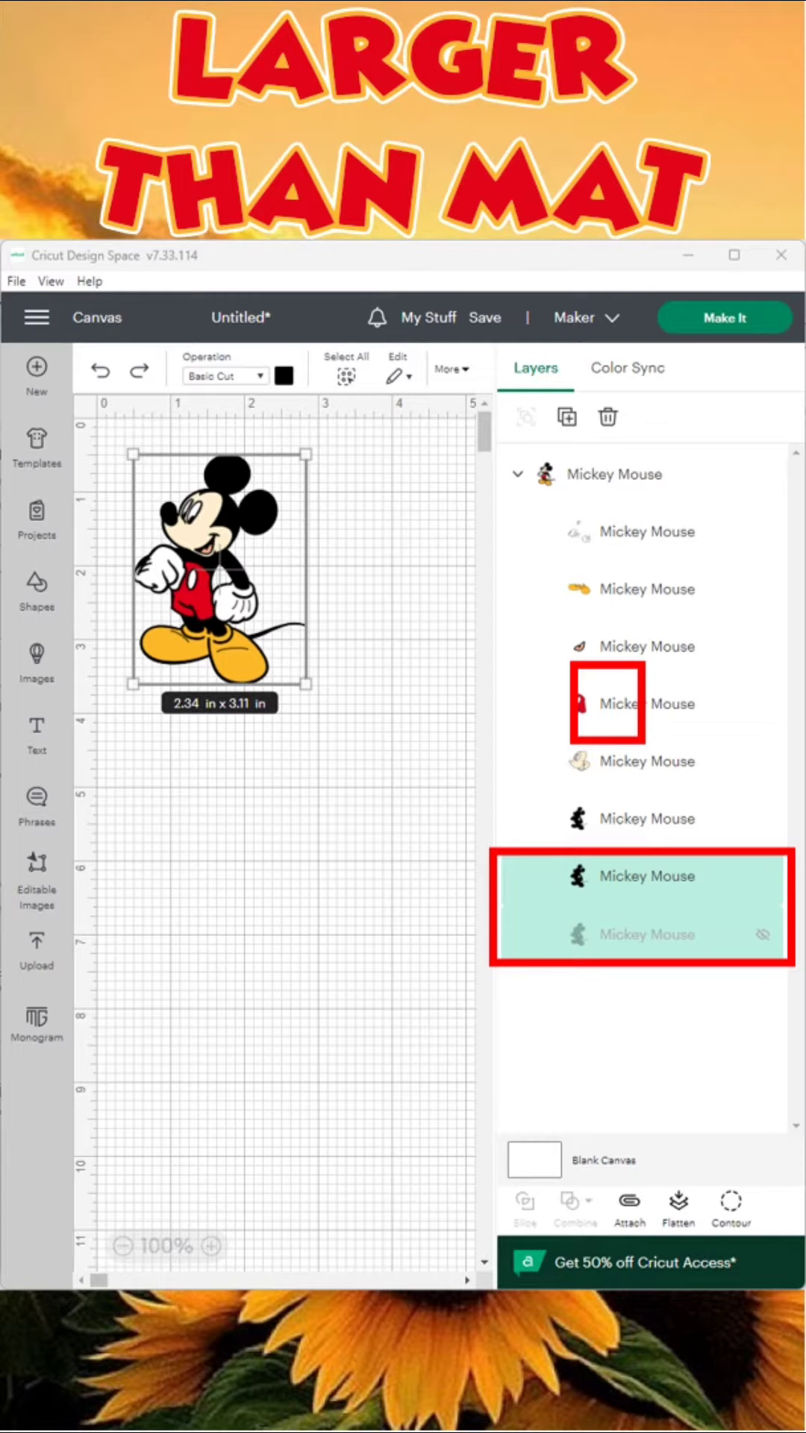
{"action": "key", "text": "Delete"}
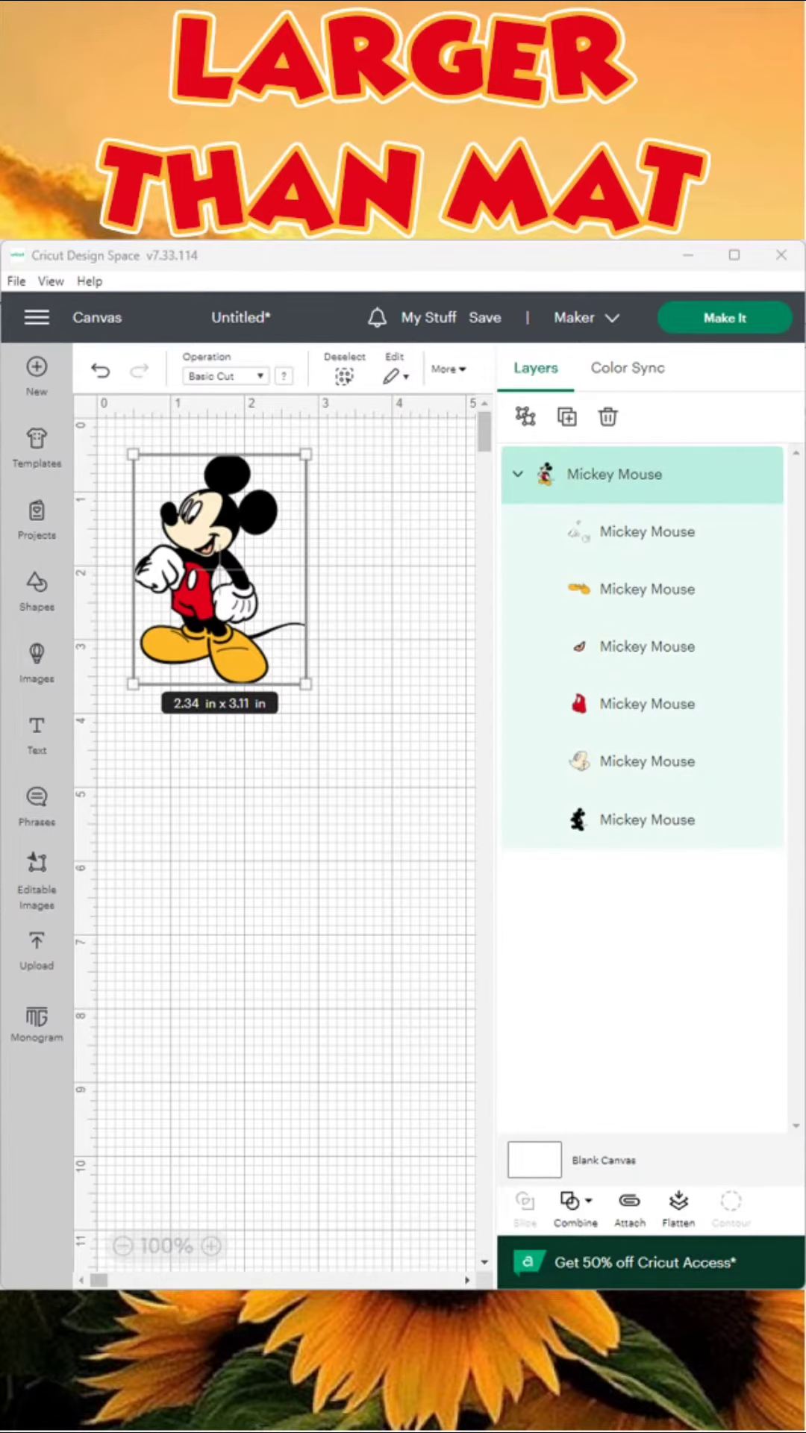
Step: Resize Mickey to 48 in tall with proportions locked, then zoom out to view it
{"action": "key", "text": "super+Up"}
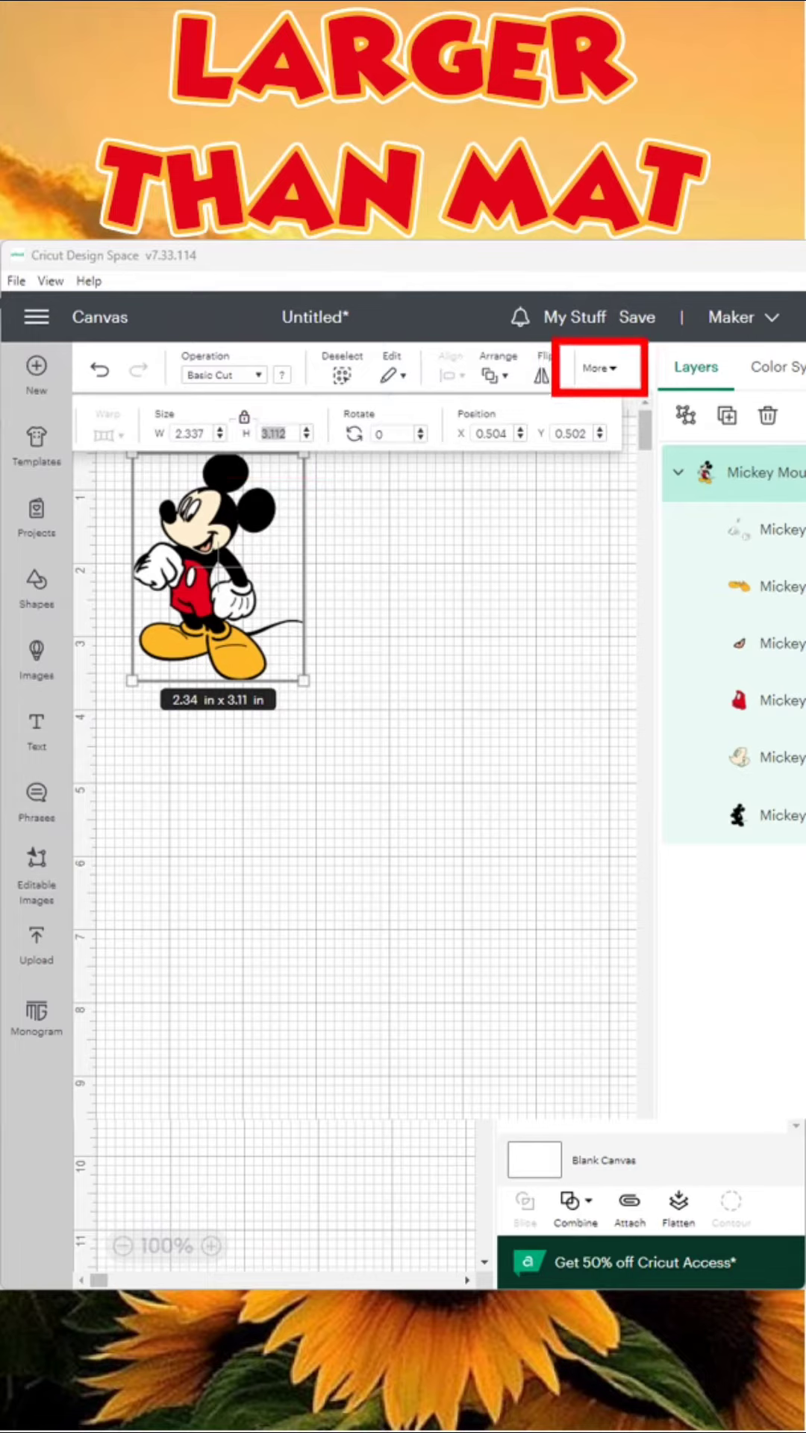
{"action": "type", "text": "48"}
{"action": "key", "text": "Return"}
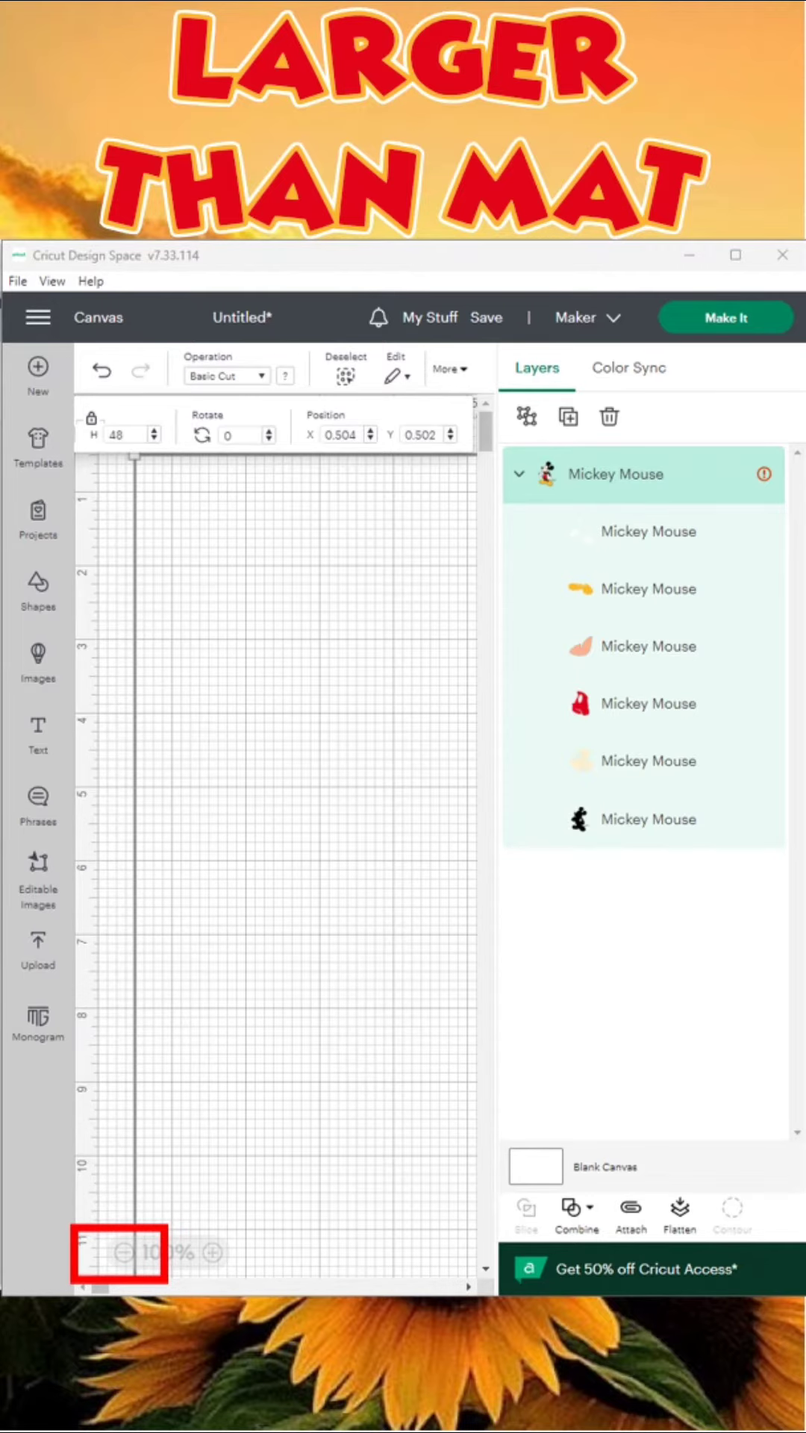
{"action": "key", "text": "ctrl+minus"}
{"action": "key", "text": "ctrl+minus"}
{"action": "key", "text": "ctrl+minus"}
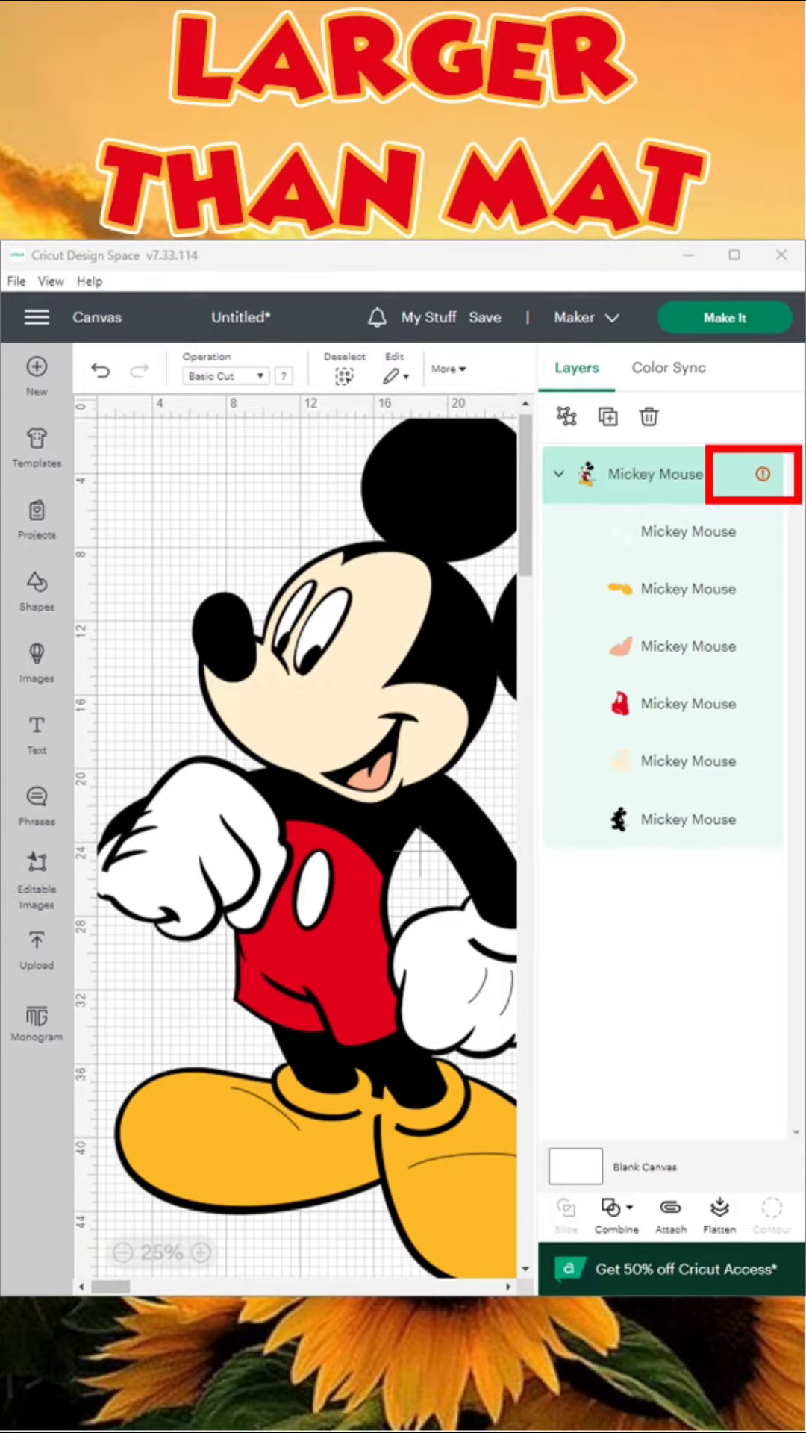
{"action": "mouse_move", "coordinate": [762, 473]}
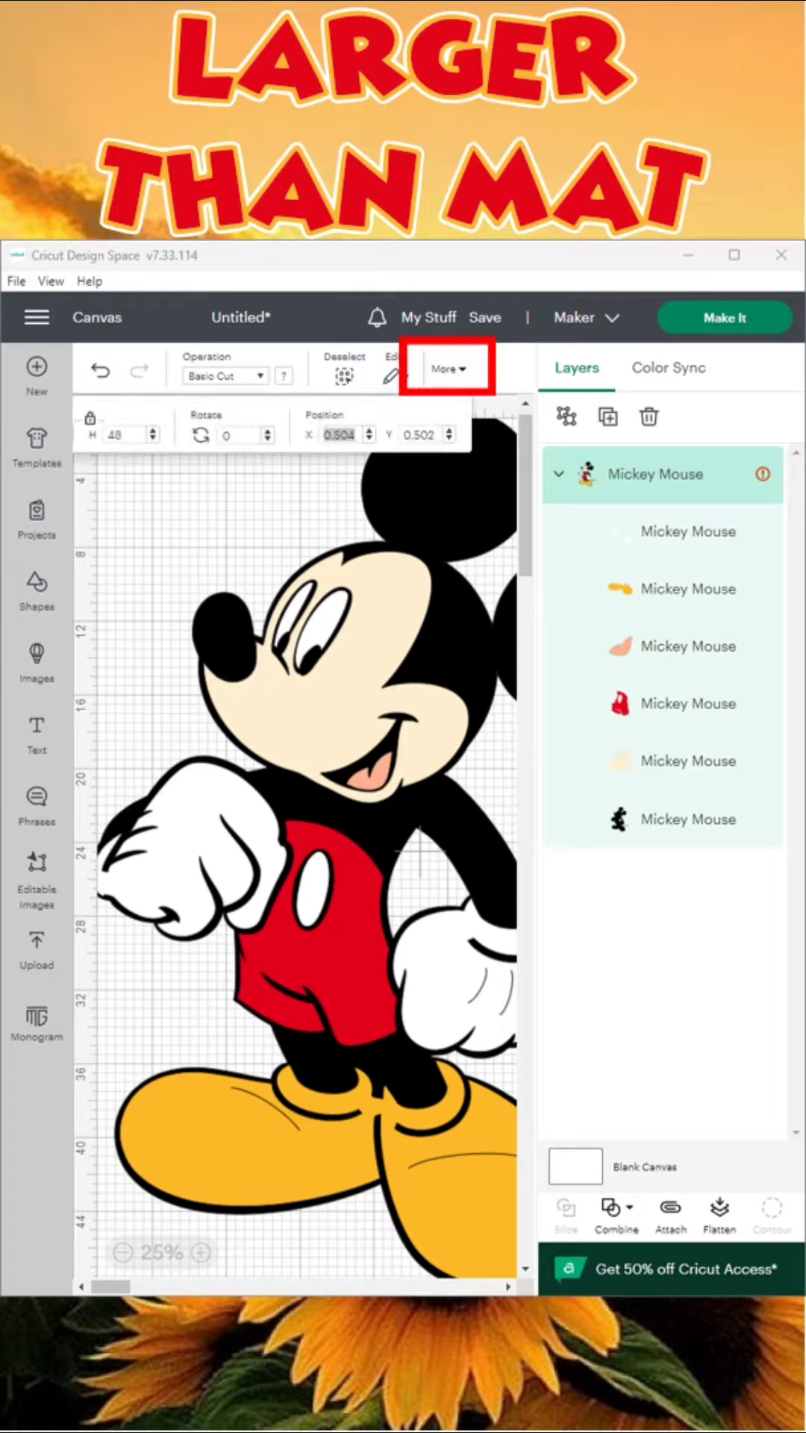
Step: Move Mickey to position X 0, Y 0 and duplicate the whole group
{"action": "type", "text": "0"}
{"action": "key", "text": "Tab"}
{"action": "type", "text": "0"}
{"action": "key", "text": "Return"}
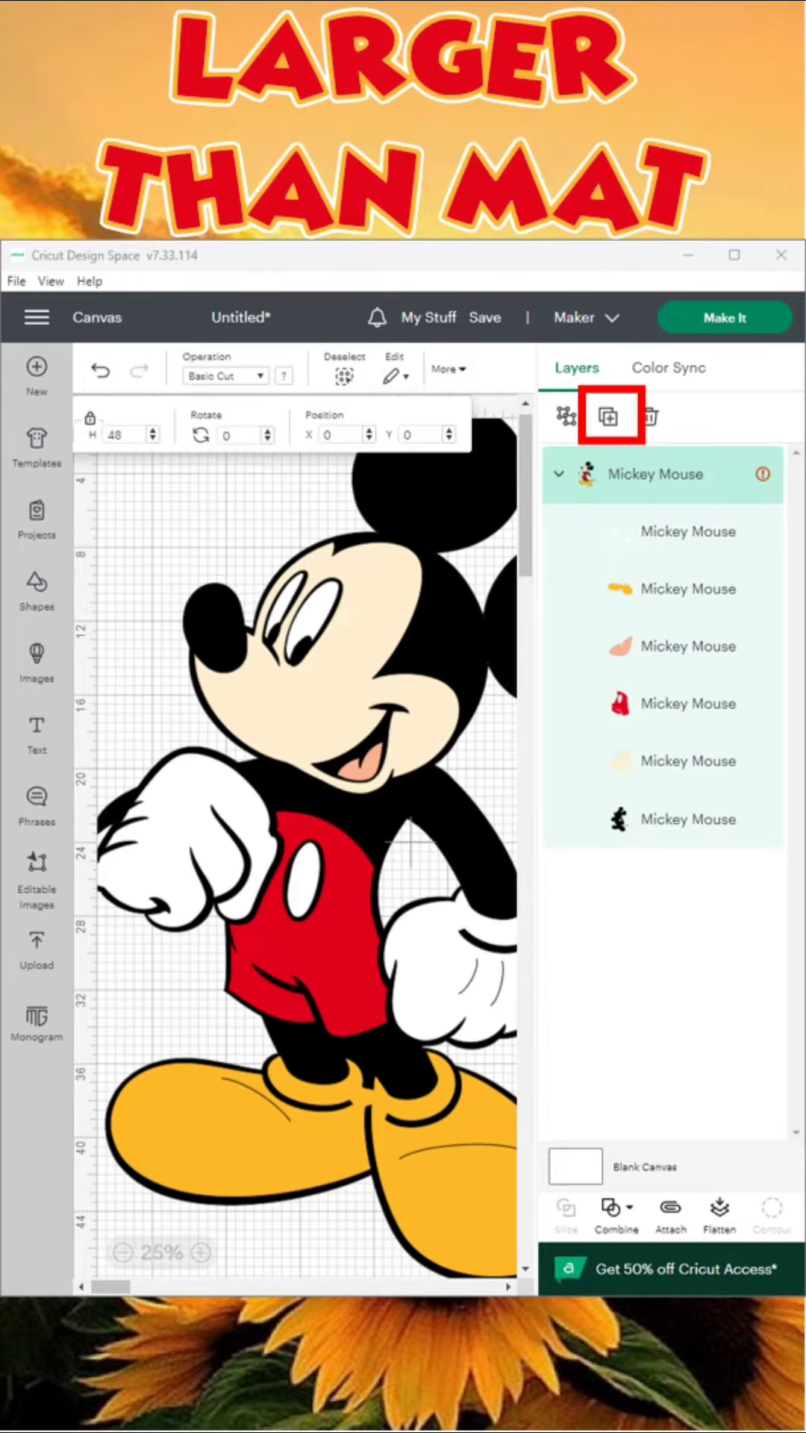
{"action": "key", "text": "ctrl+d"}
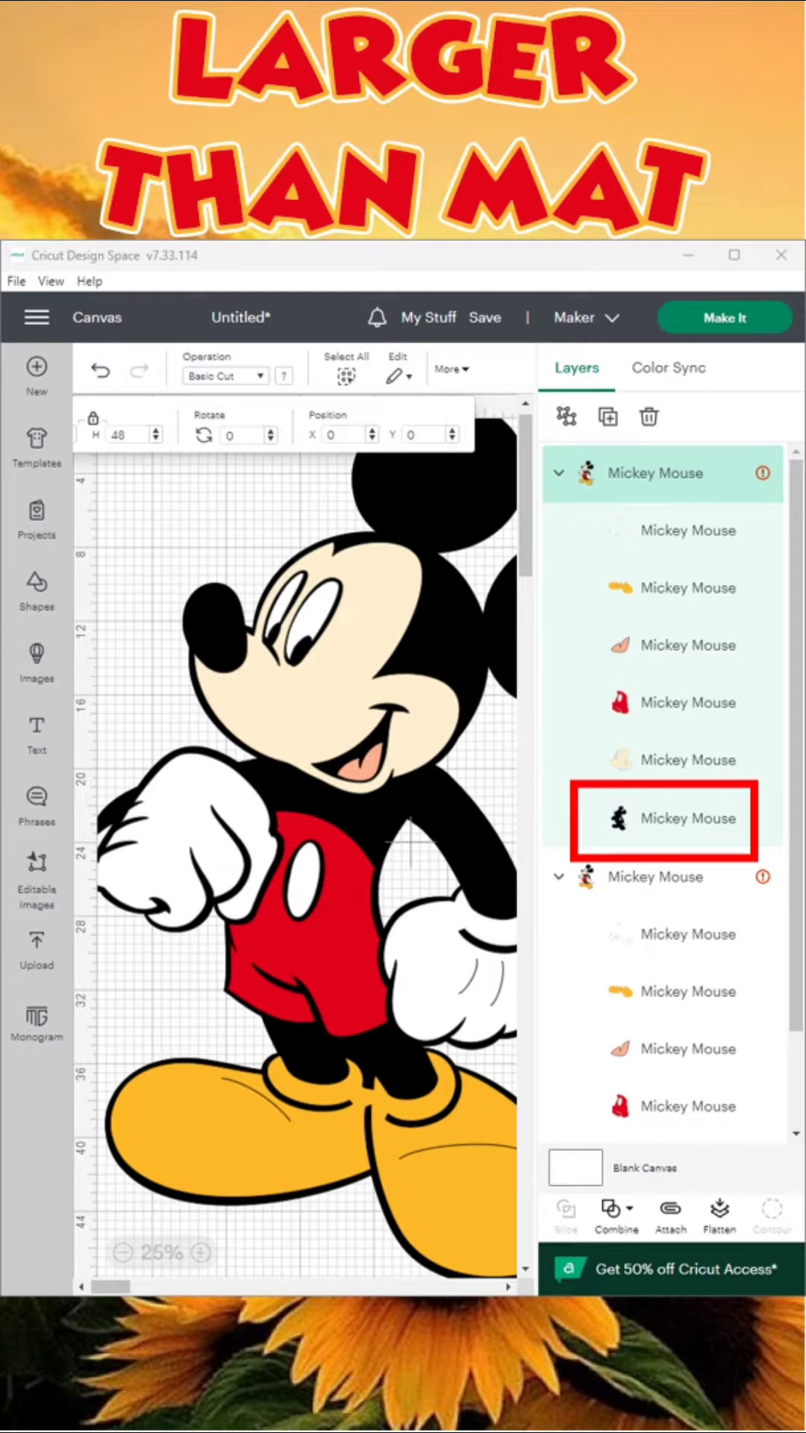
Step: Recolour the first copy's black base layer grey and set its five colour layers to Score
{"action": "left_click", "coordinate": [688, 818]}
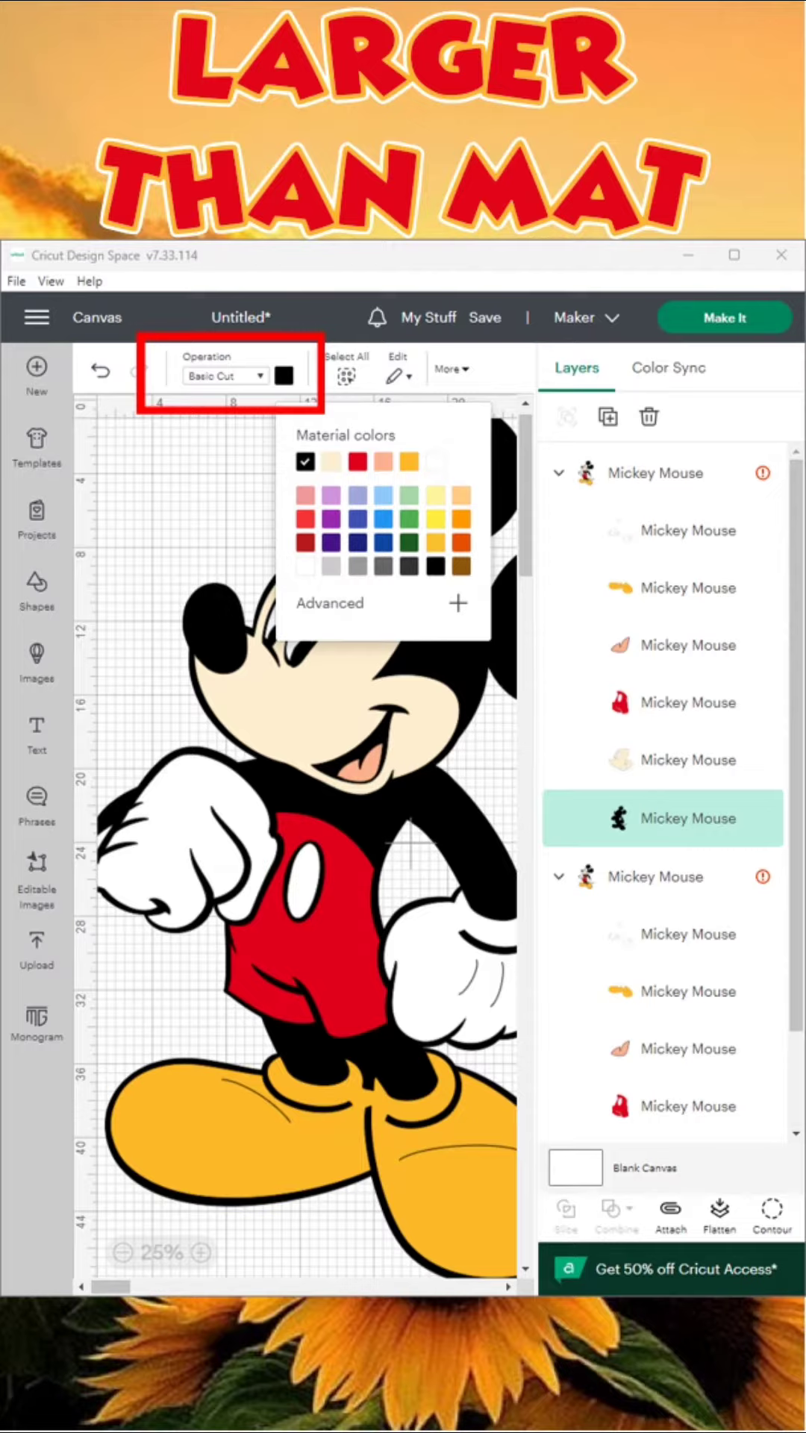
{"action": "left_click", "coordinate": [459, 461]}
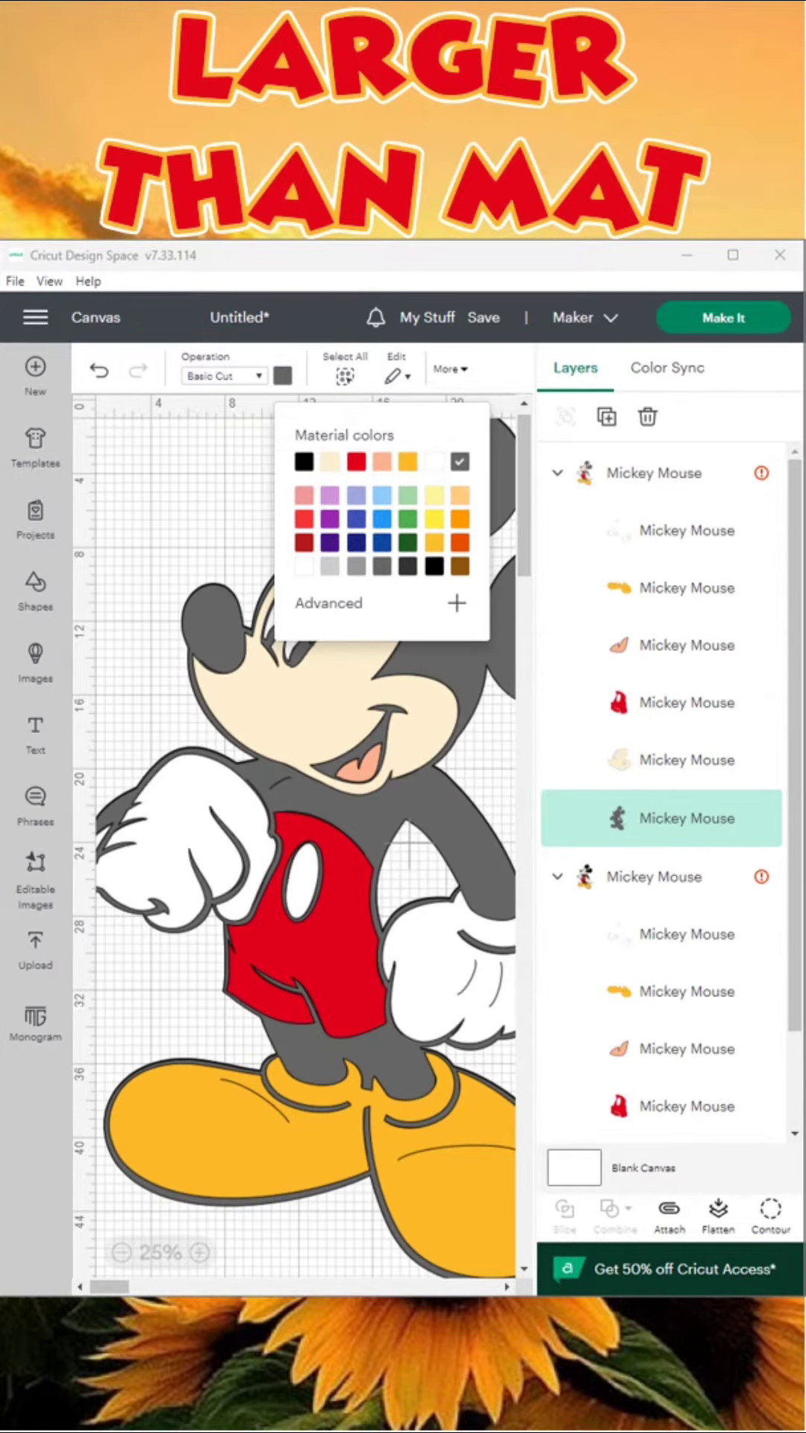
{"action": "left_click", "coordinate": [336, 910]}
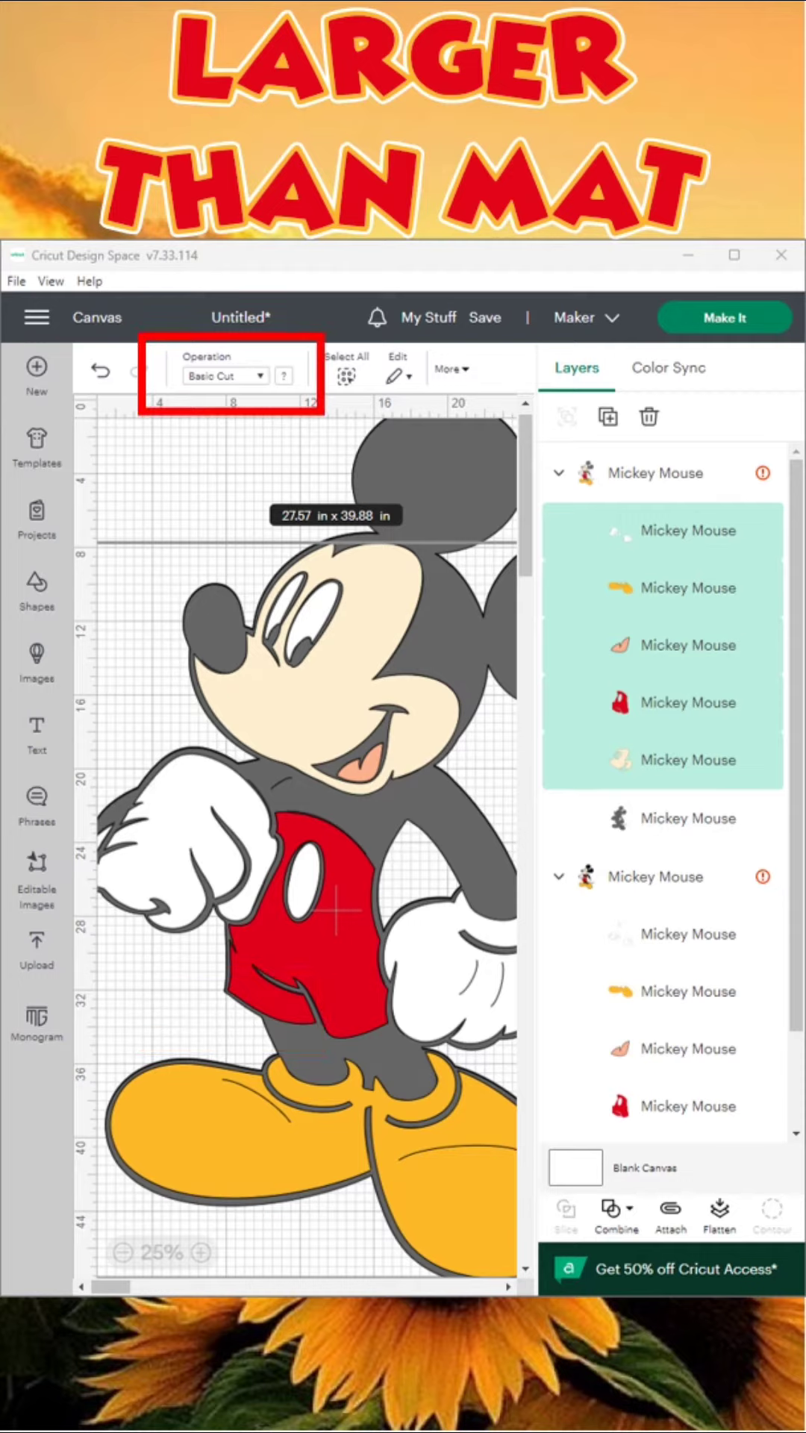
{"action": "left_click", "coordinate": [224, 375]}
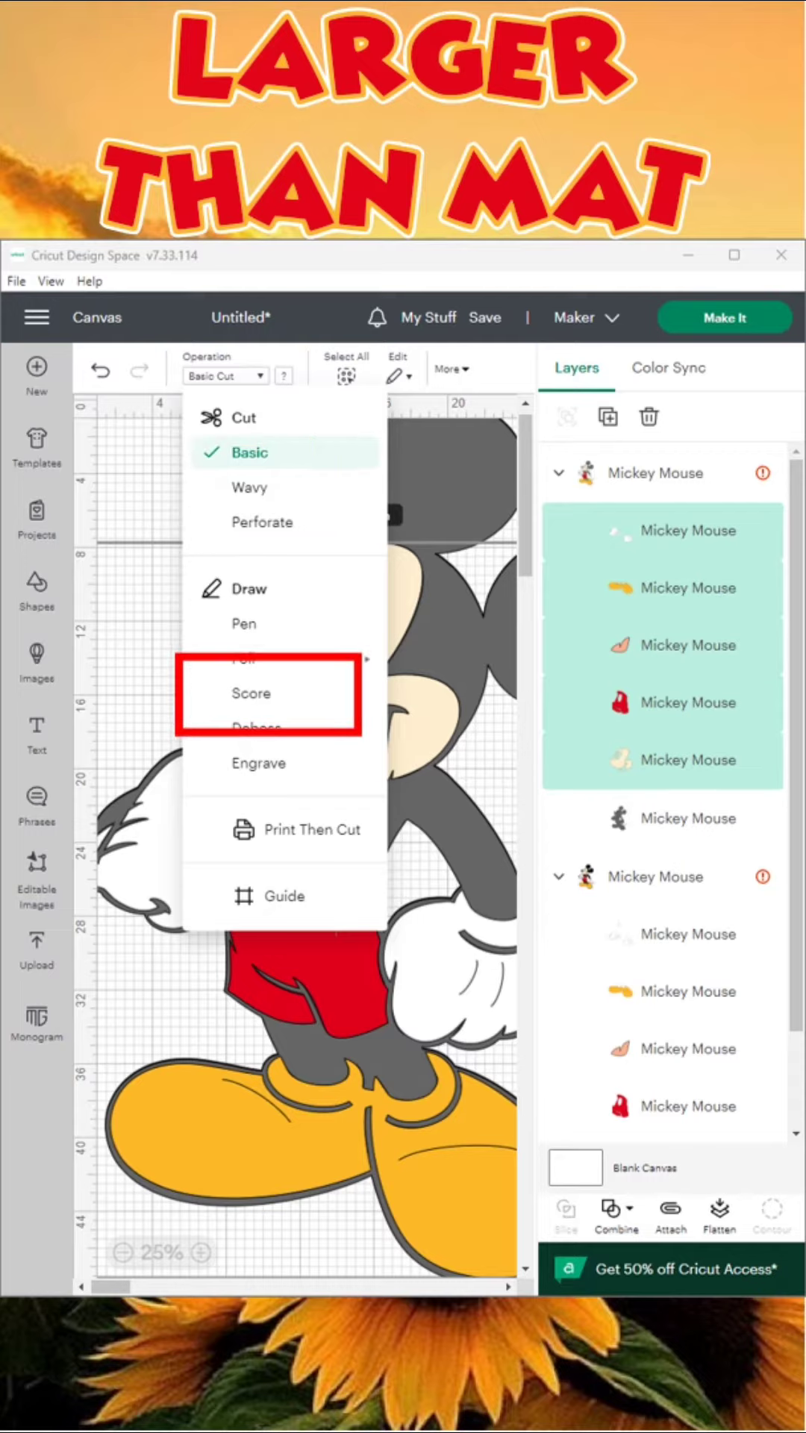
{"action": "left_click", "coordinate": [251, 692]}
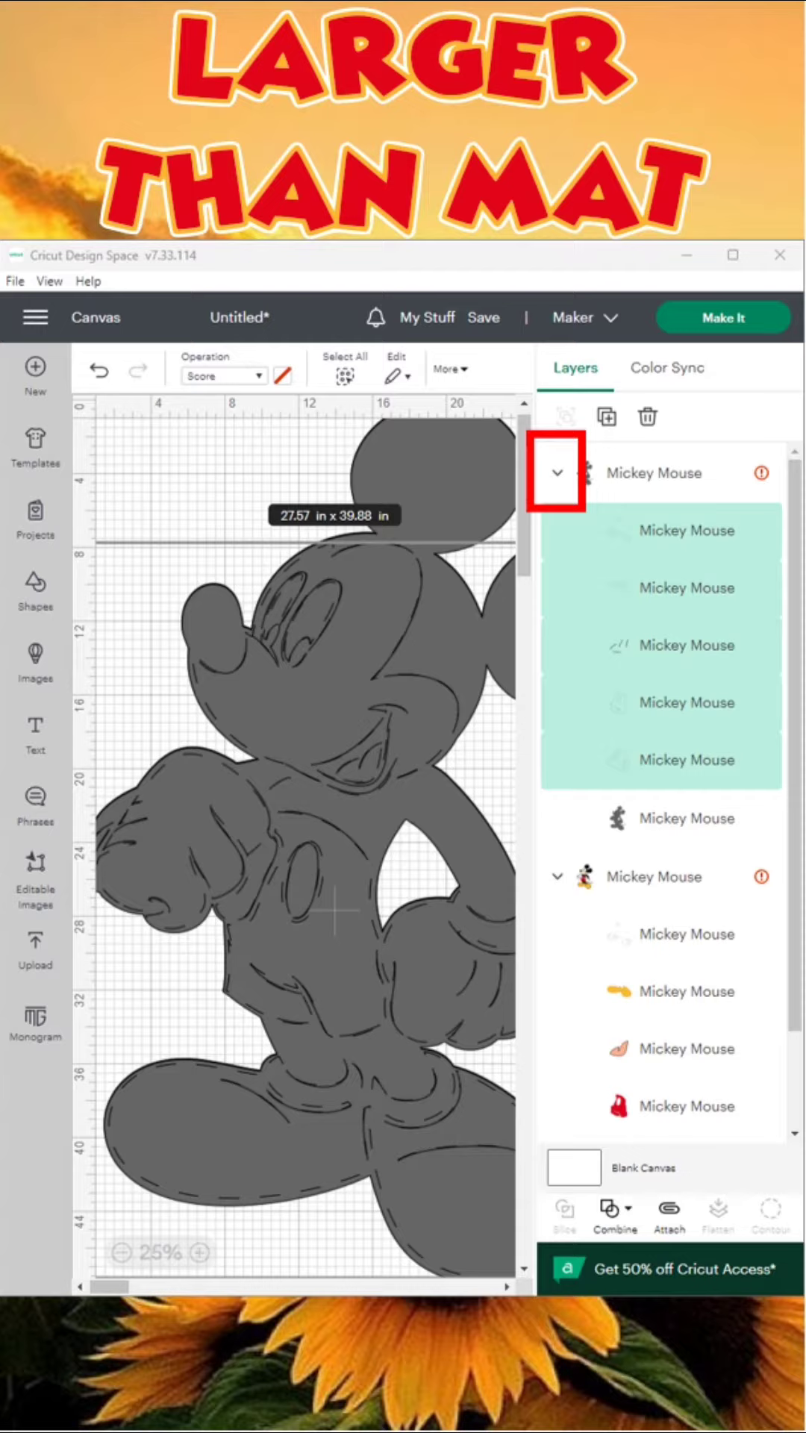
Step: Delete the coloured copy's black base layer and move that group above the scored group
{"action": "left_click", "coordinate": [558, 473]}
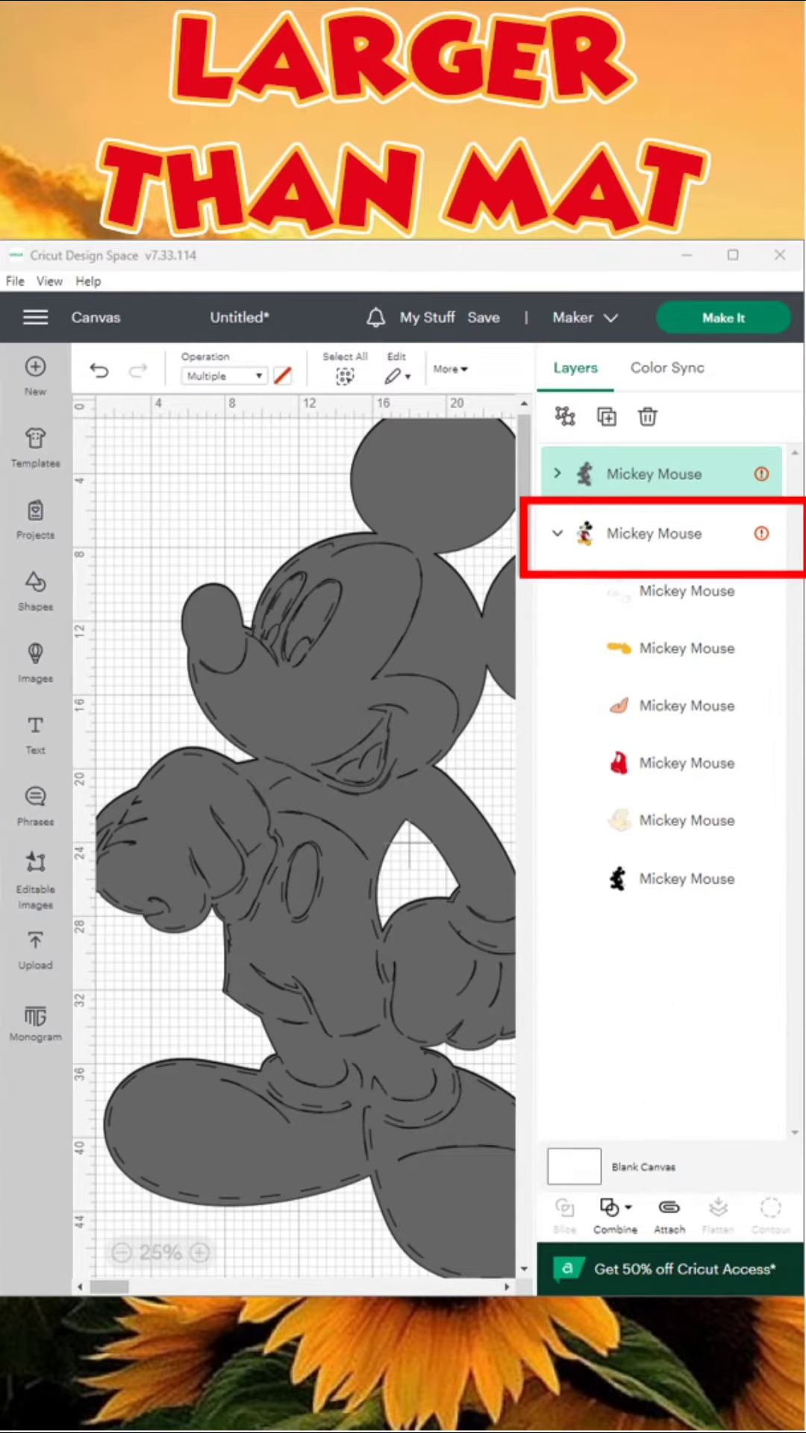
{"action": "left_click", "coordinate": [686, 879]}
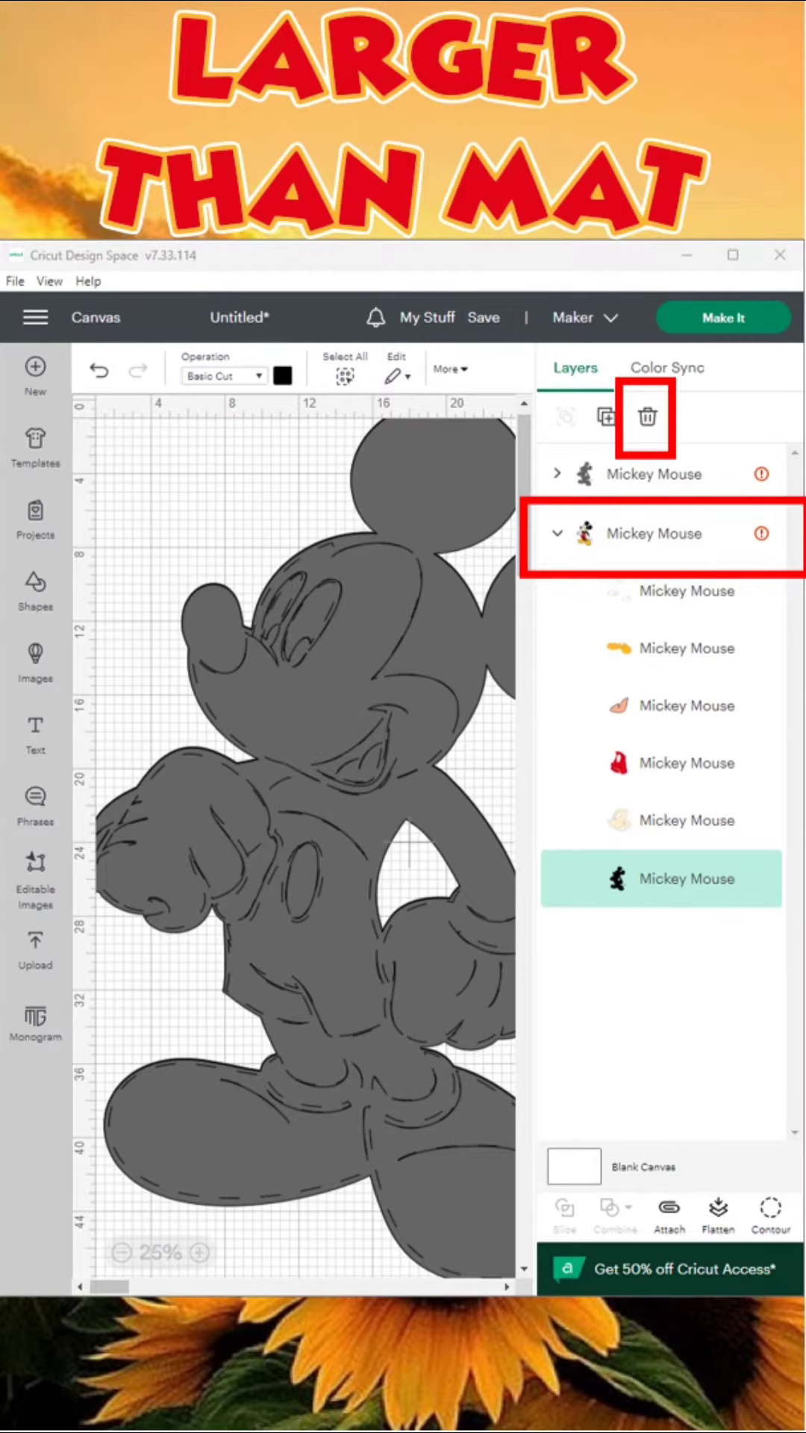
{"action": "key", "text": "Delete"}
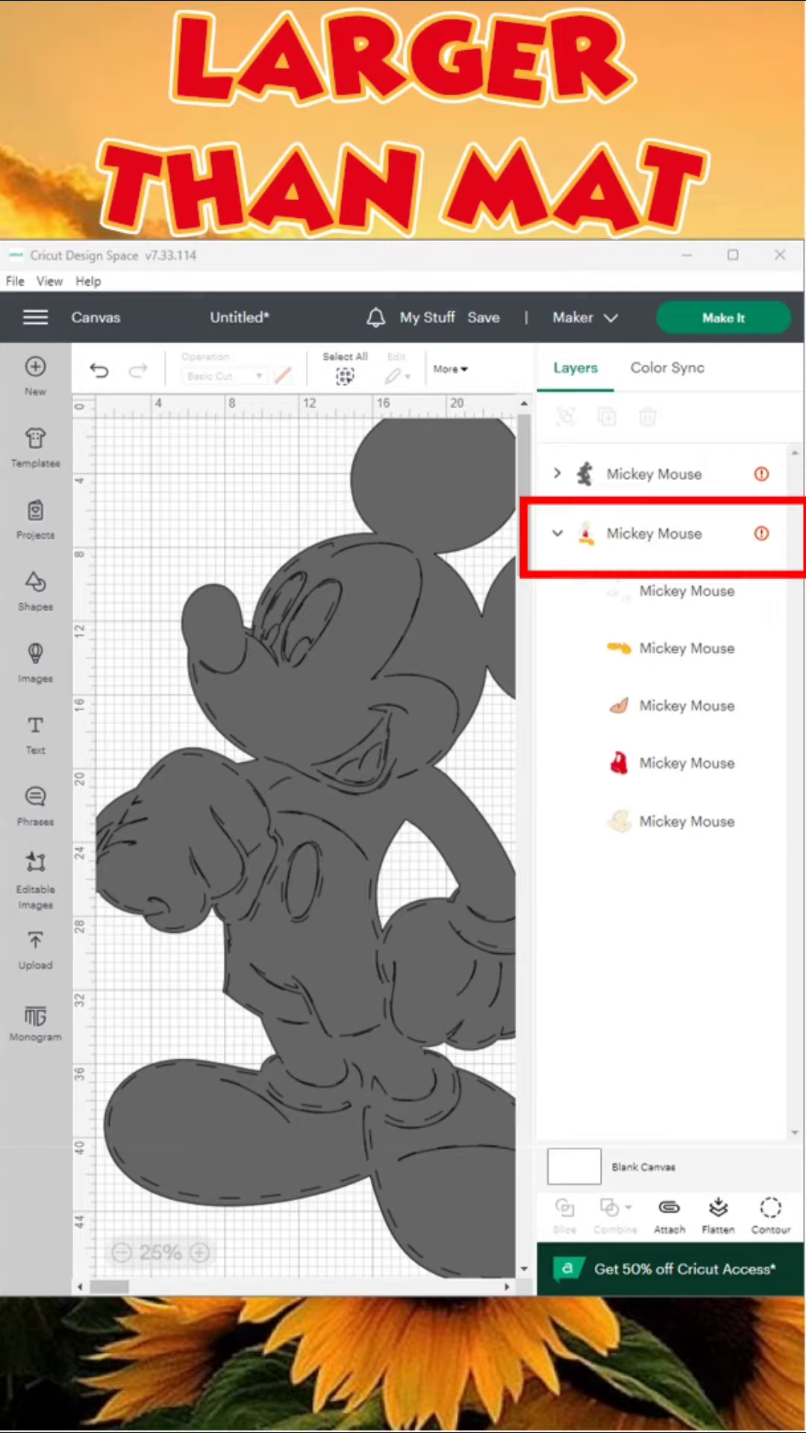
{"action": "left_click_drag", "start_coordinate": [654, 533], "coordinate": [654, 463]}
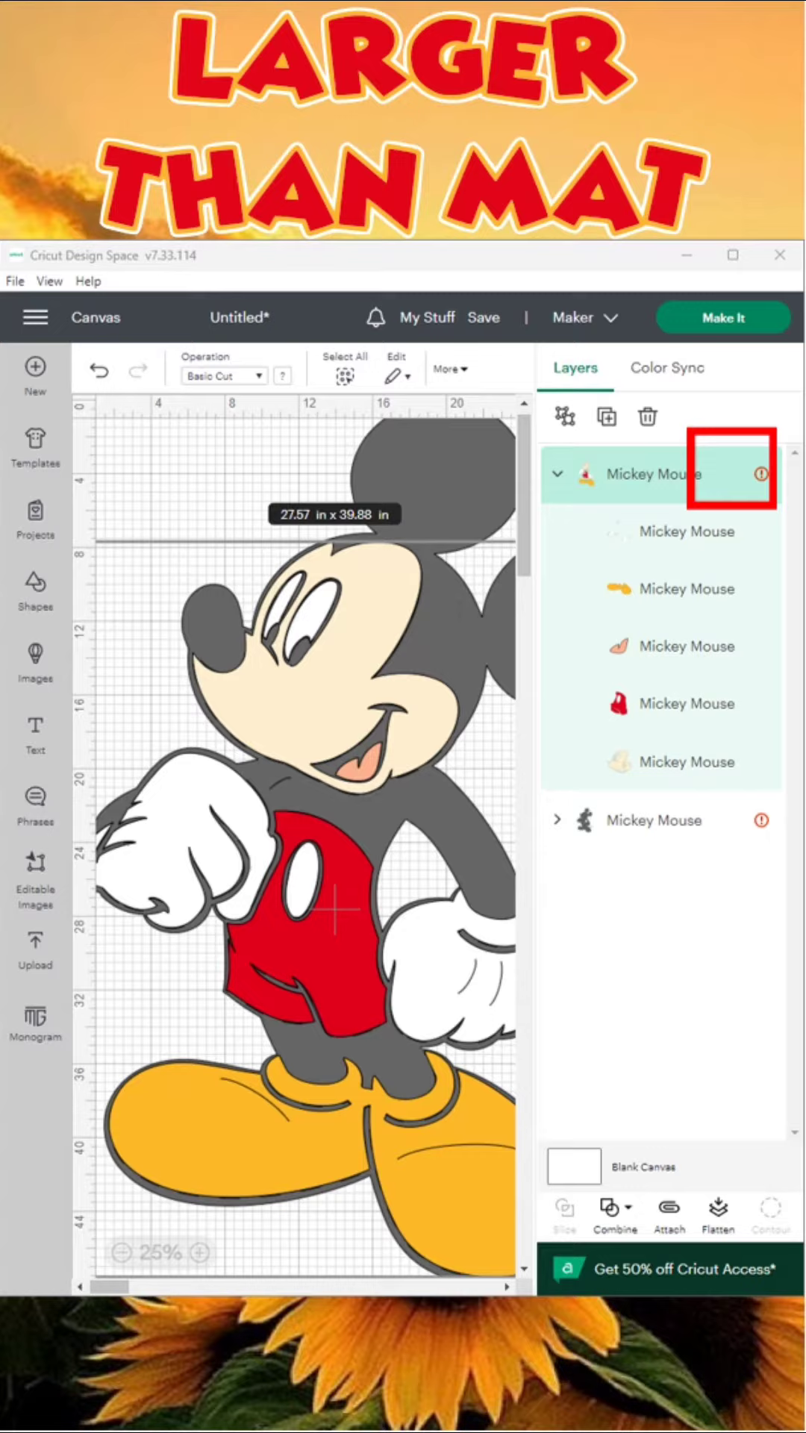
Step: Ungroup the coloured Mickey group into separate layers
{"action": "key", "text": "ctrl+shift+g"}
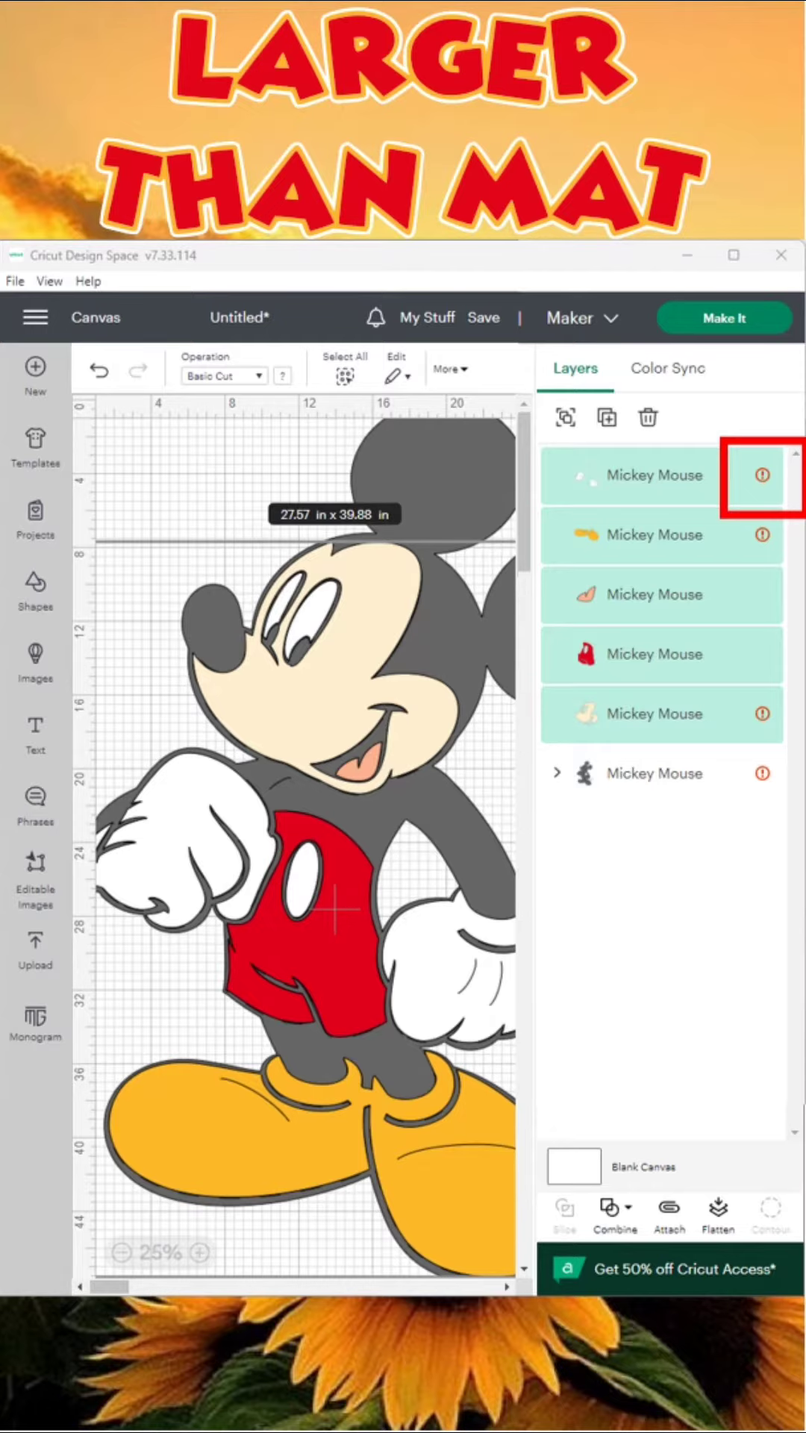
{"action": "key", "text": "ctrl+z"}
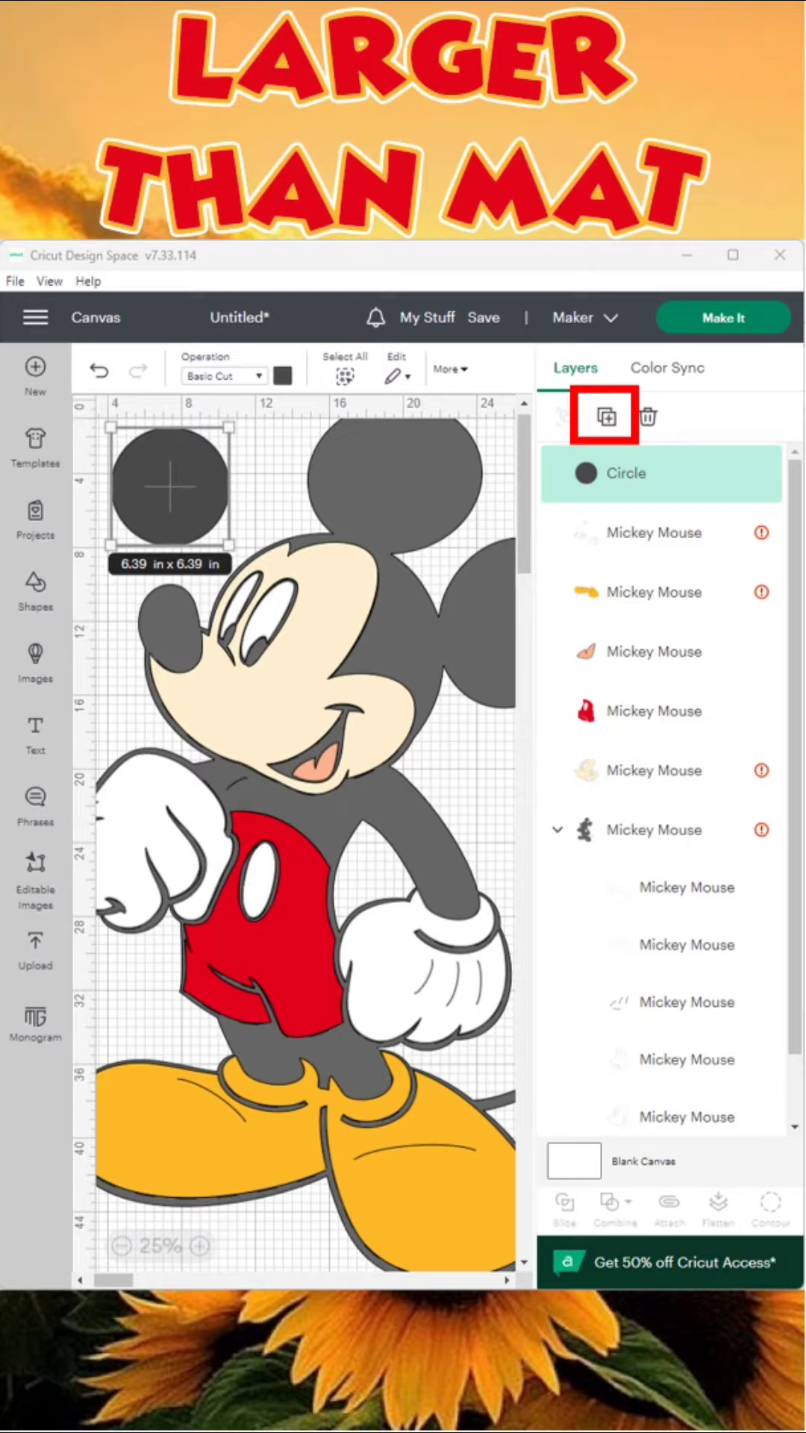
Step: Slice Mickey's white layer with a copied circle over the face, removing the two unwanted scraps
{"action": "key", "text": "ctrl+d"}
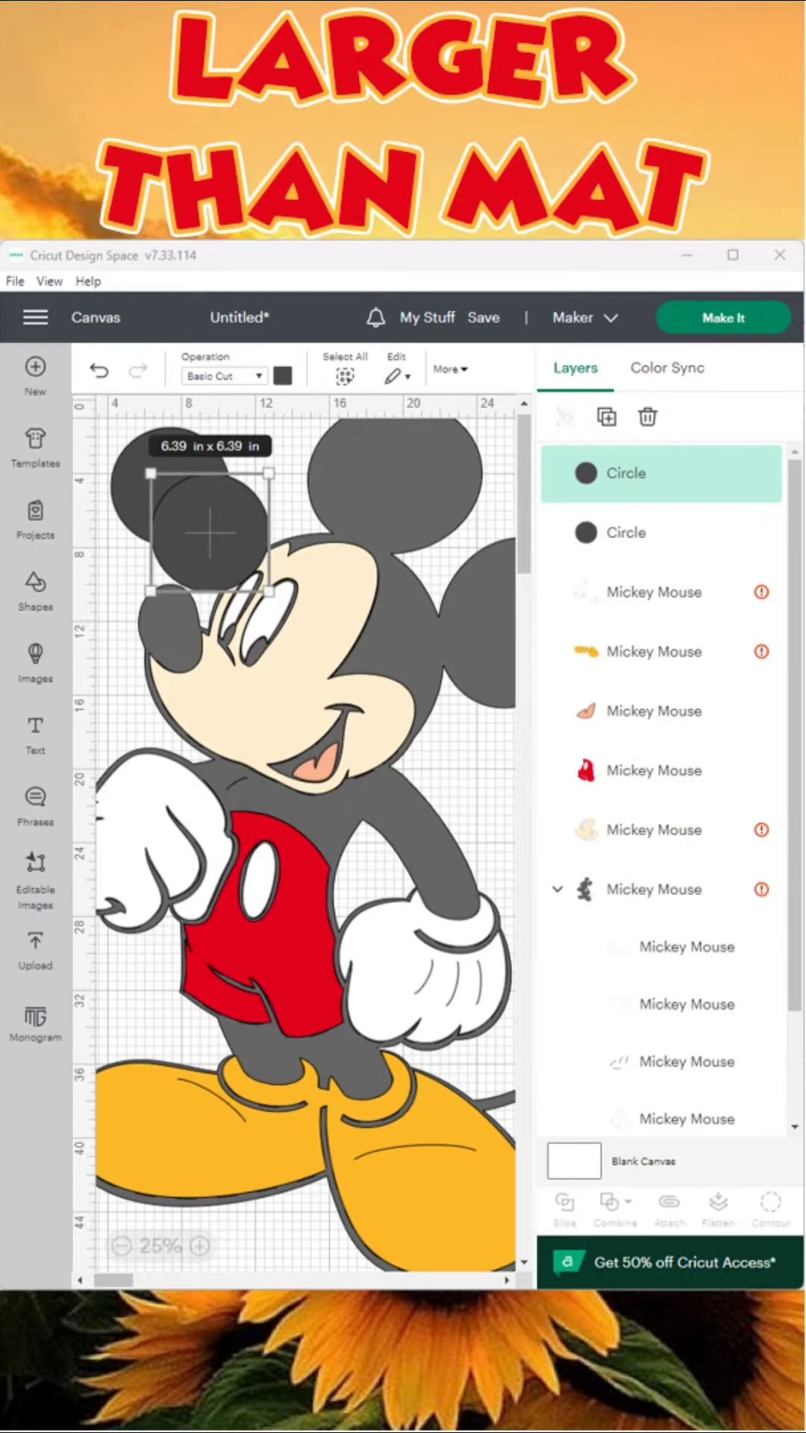
{"action": "left_click_drag", "start_coordinate": [210, 532], "coordinate": [261, 616]}
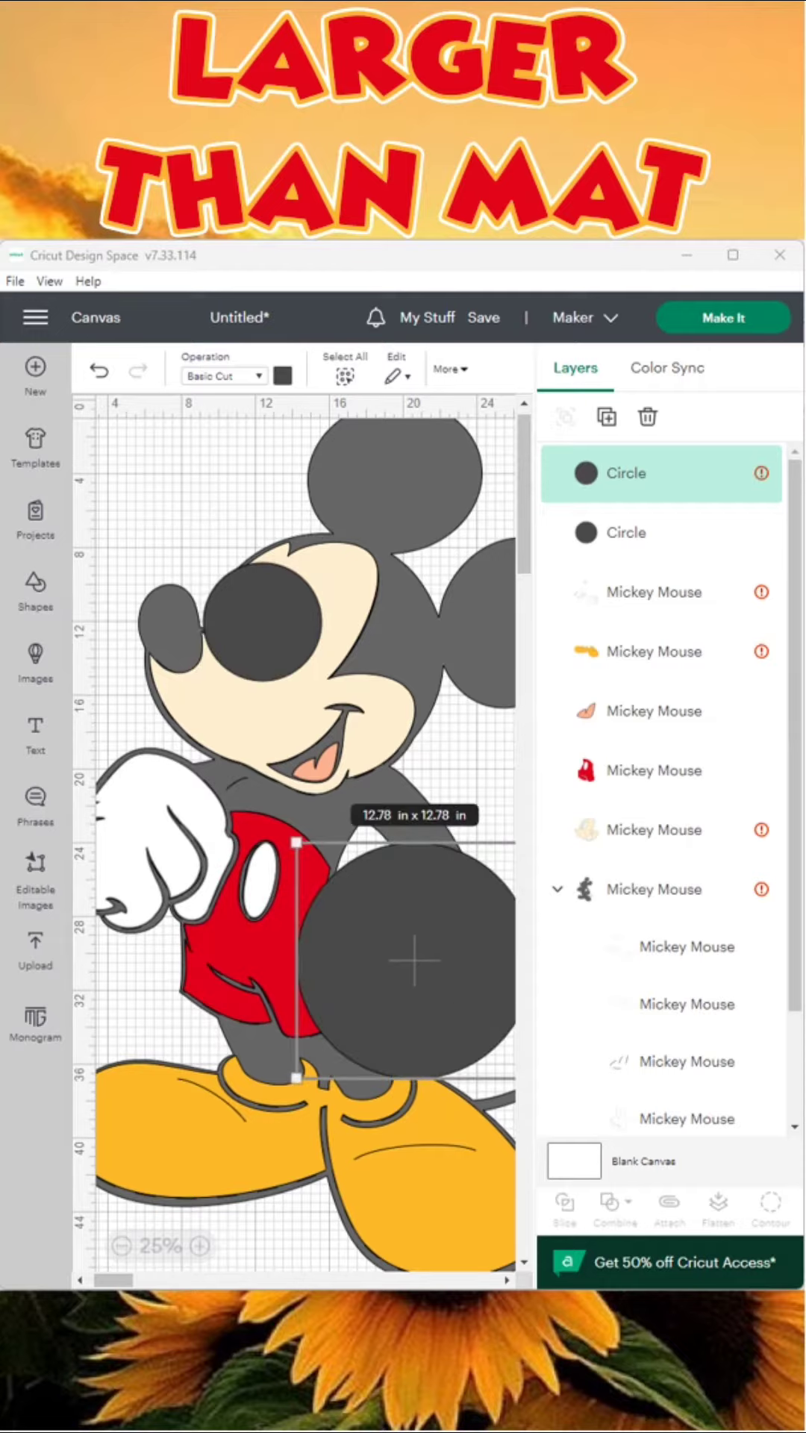
{"action": "left_click", "coordinate": [654, 592], "text": "shift"}
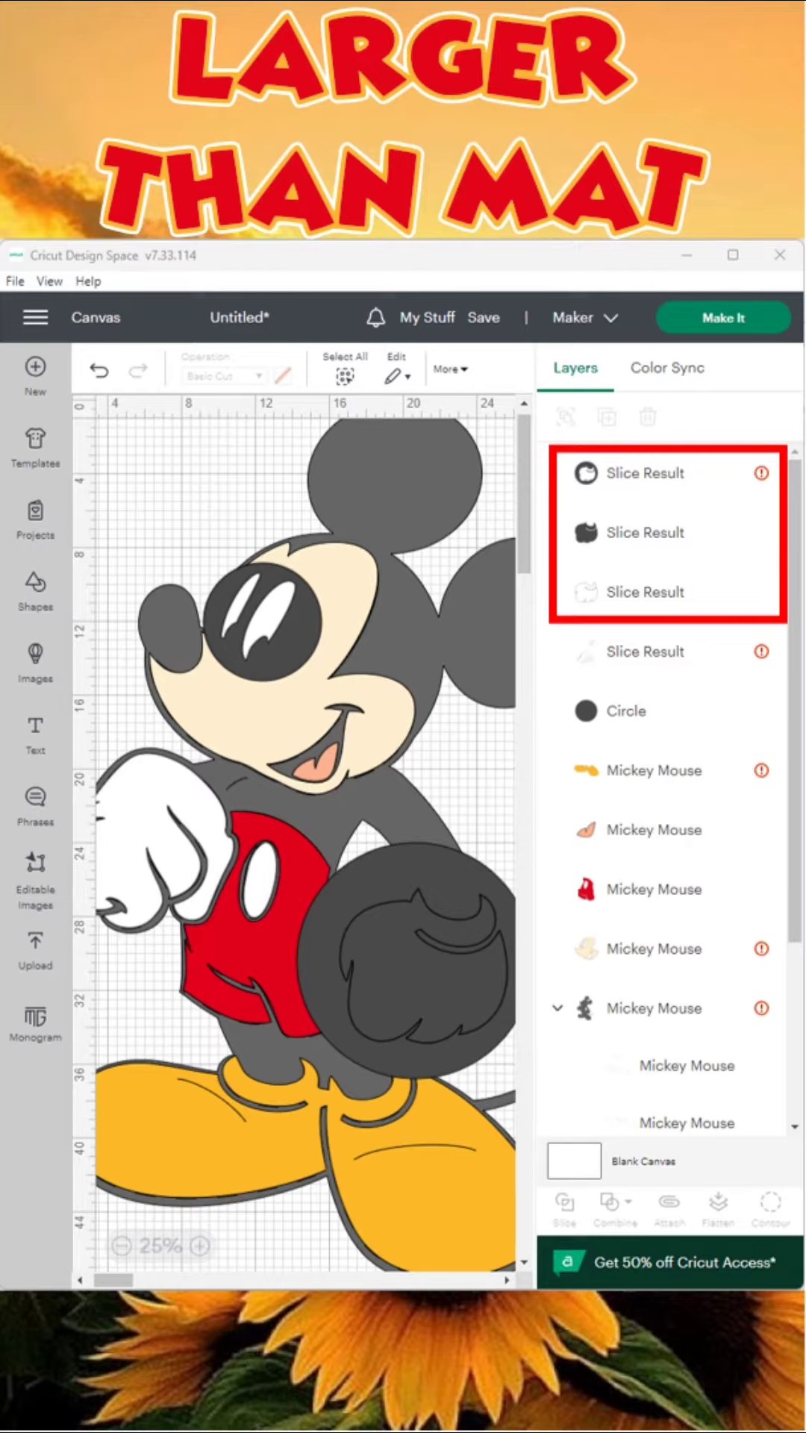
{"action": "left_click", "coordinate": [645, 472]}
{"action": "left_click", "coordinate": [645, 532], "text": "shift"}
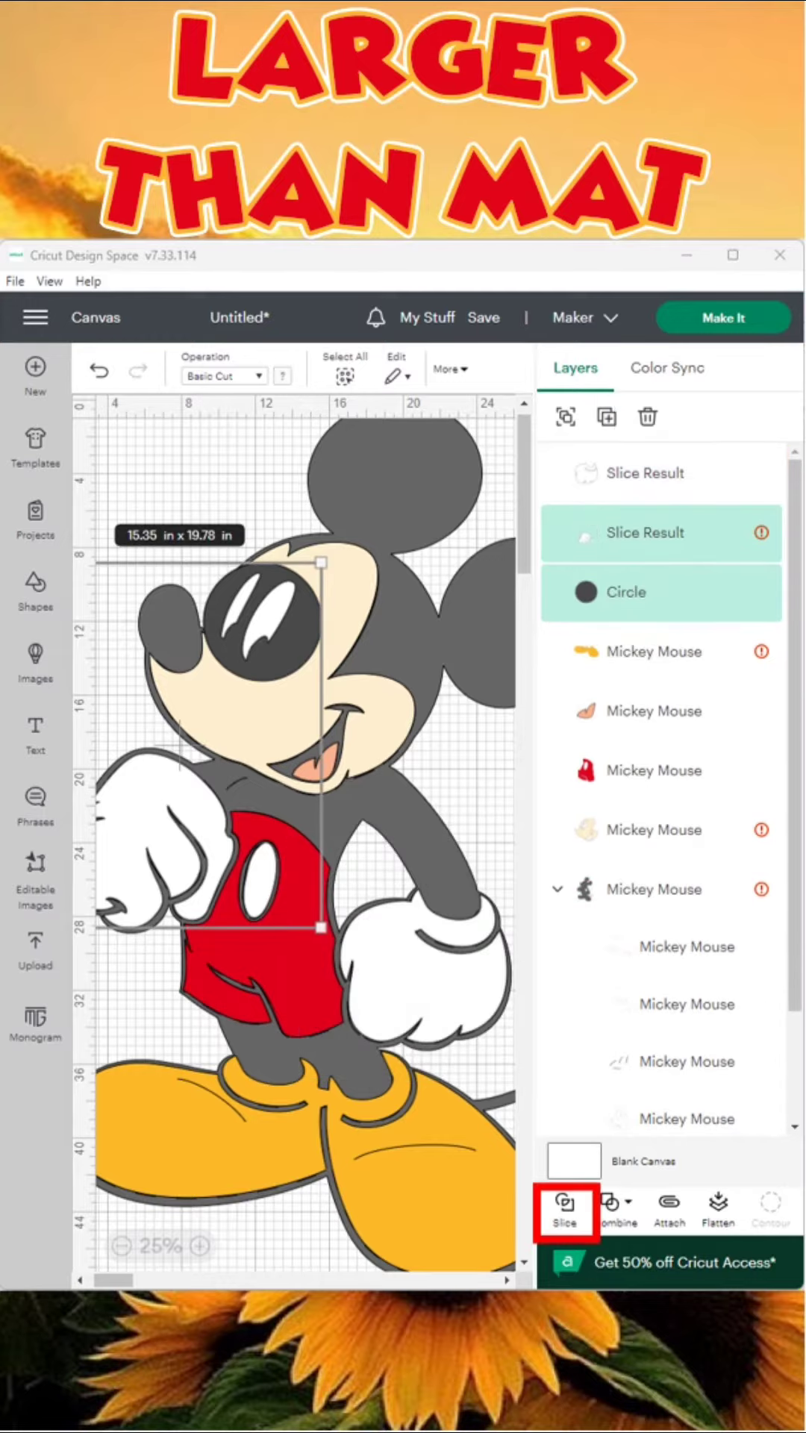
{"action": "left_click", "coordinate": [565, 1207]}
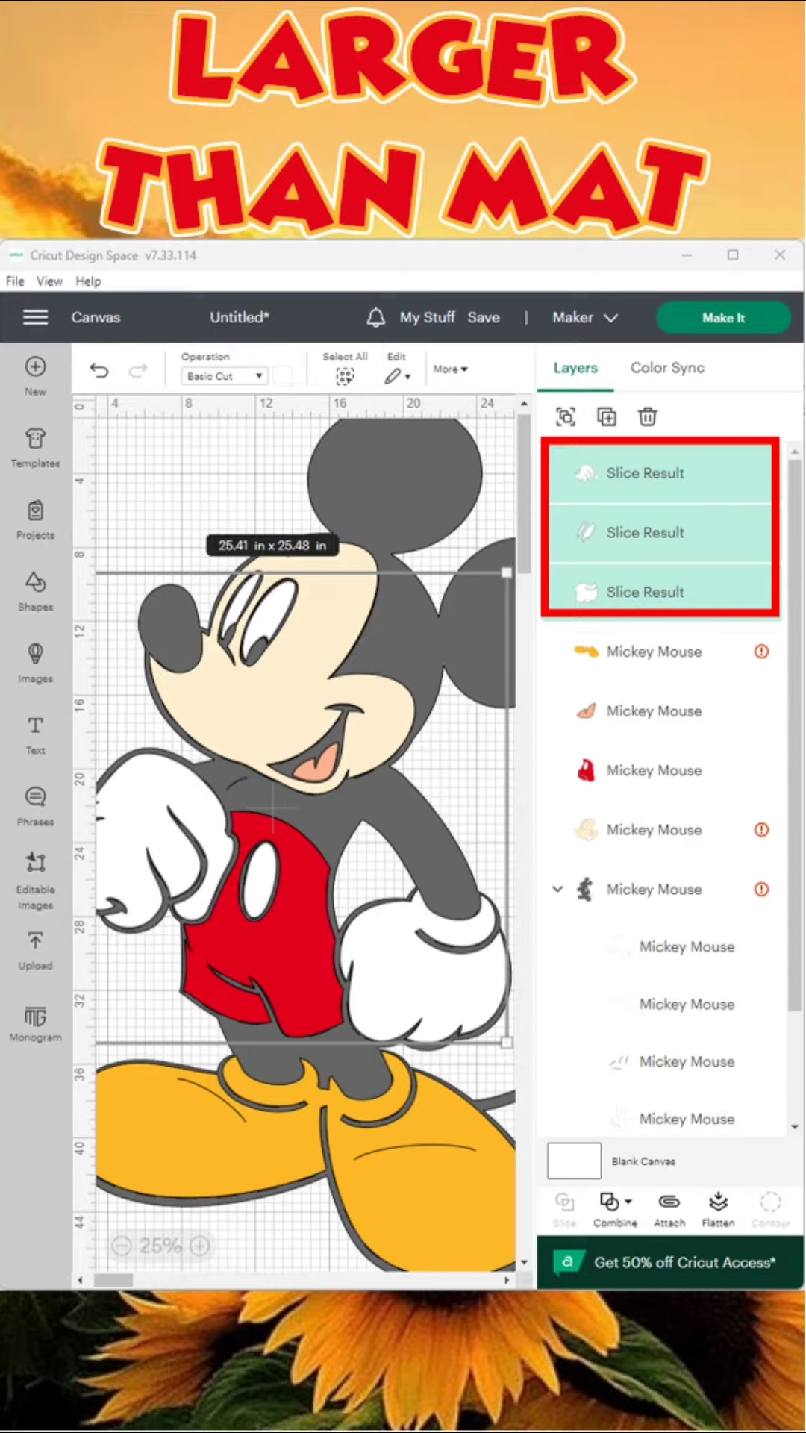
Step: Slice the yellow shoe layer with an oval and delete the two dark leftover scraps
{"action": "scroll", "coordinate": [273, 808], "scroll_direction": "down", "scroll_amount": 4}
{"action": "left_click", "coordinate": [304, 846]}
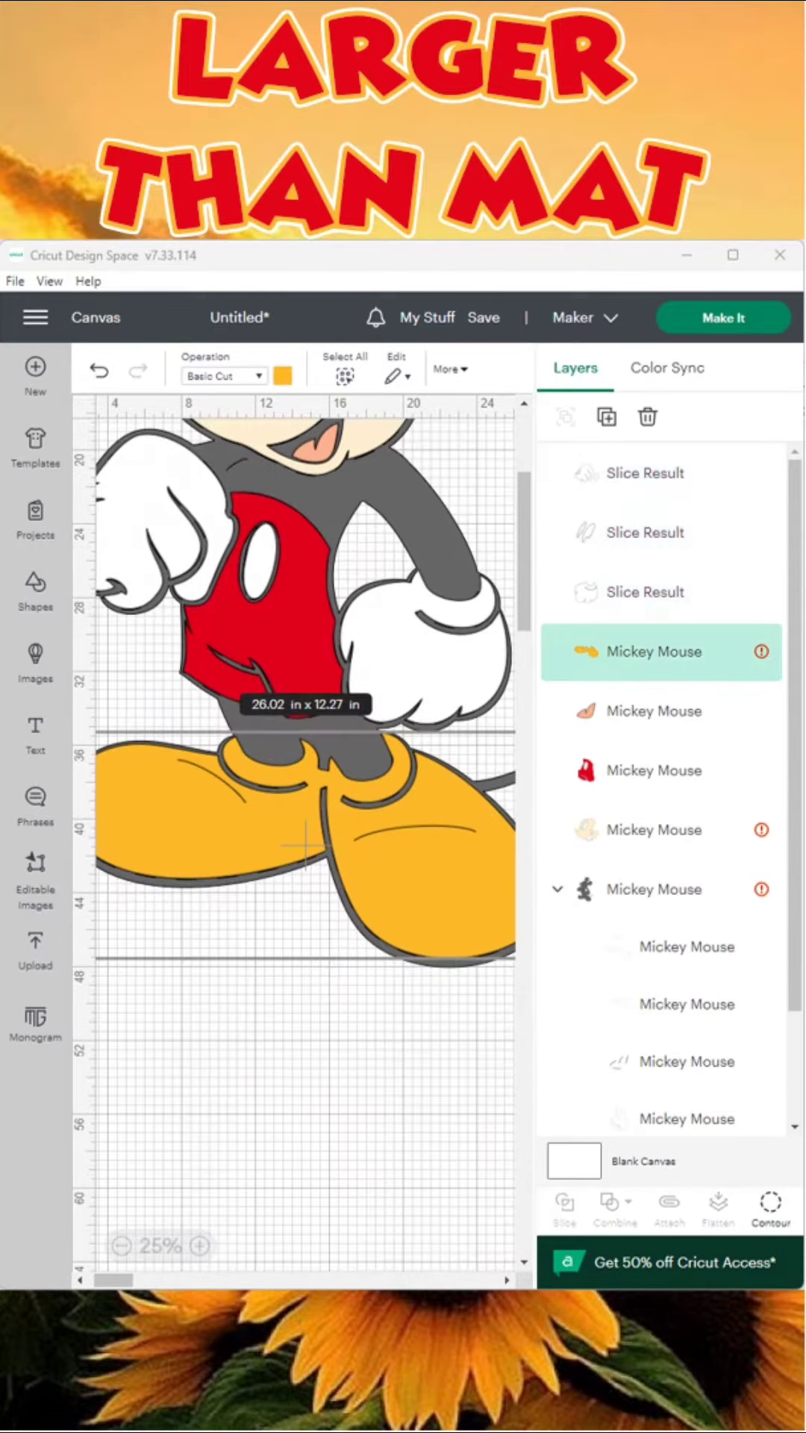
{"action": "left_click", "coordinate": [35, 592]}
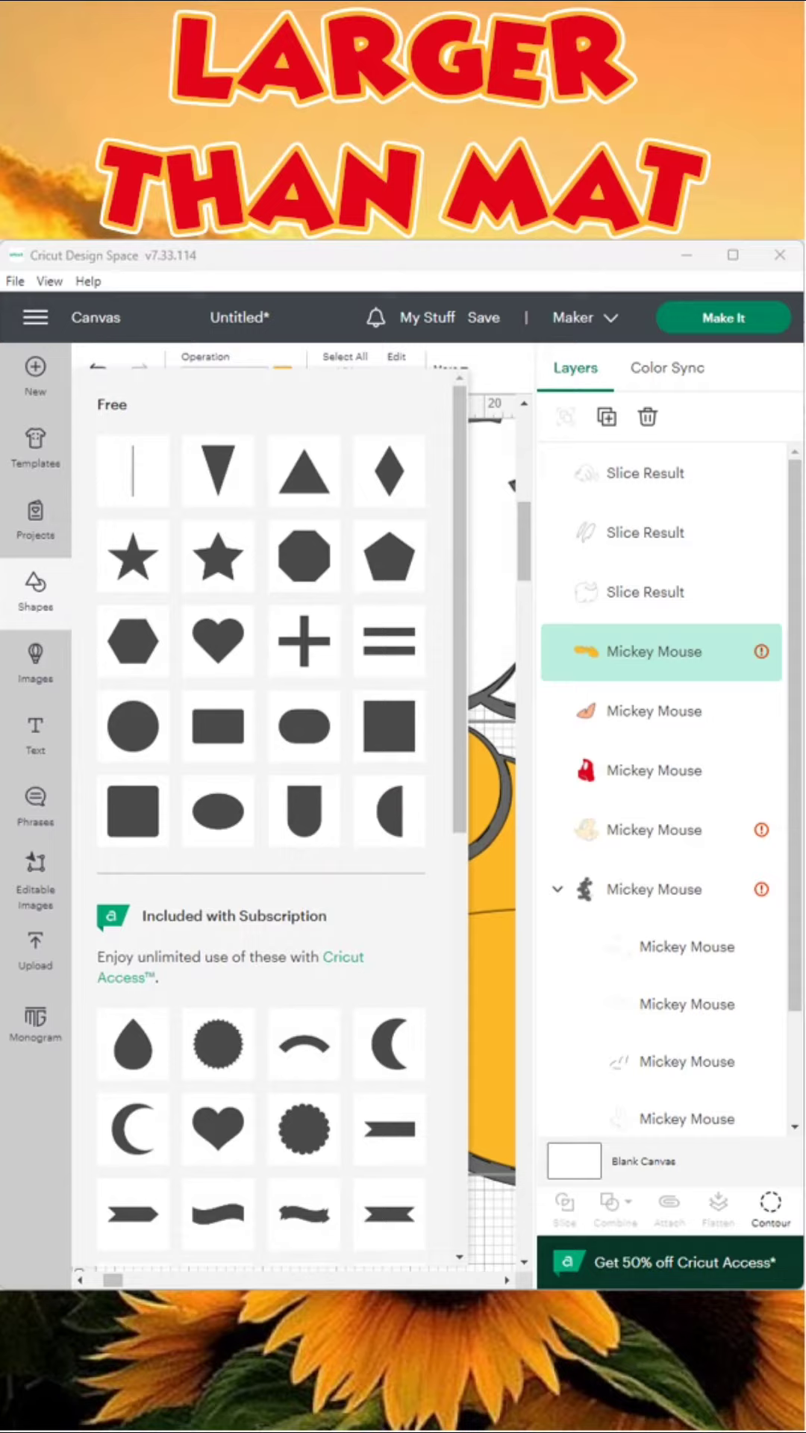
{"action": "left_click", "coordinate": [218, 812]}
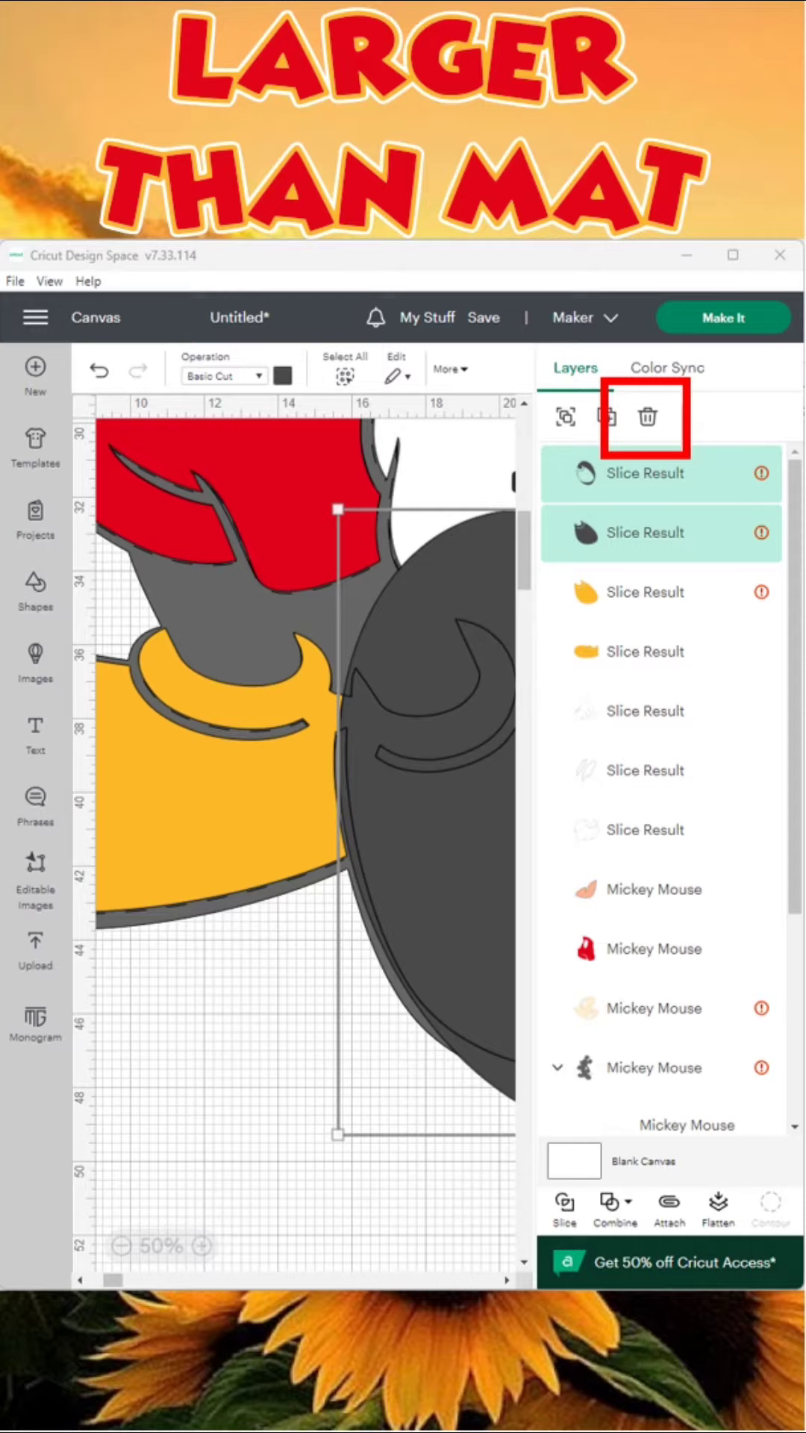
{"action": "key", "text": "Delete"}
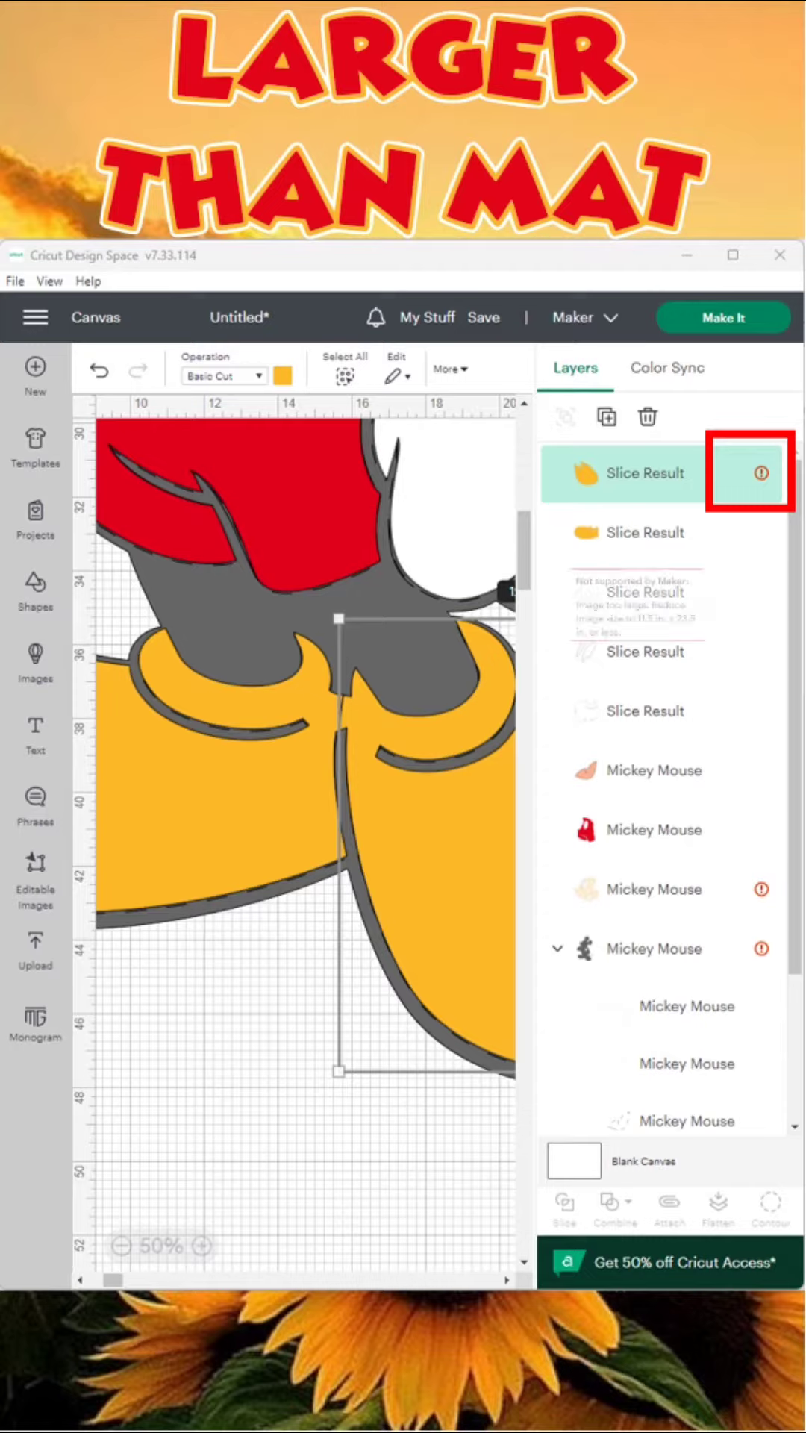
{"action": "mouse_move", "coordinate": [762, 472]}
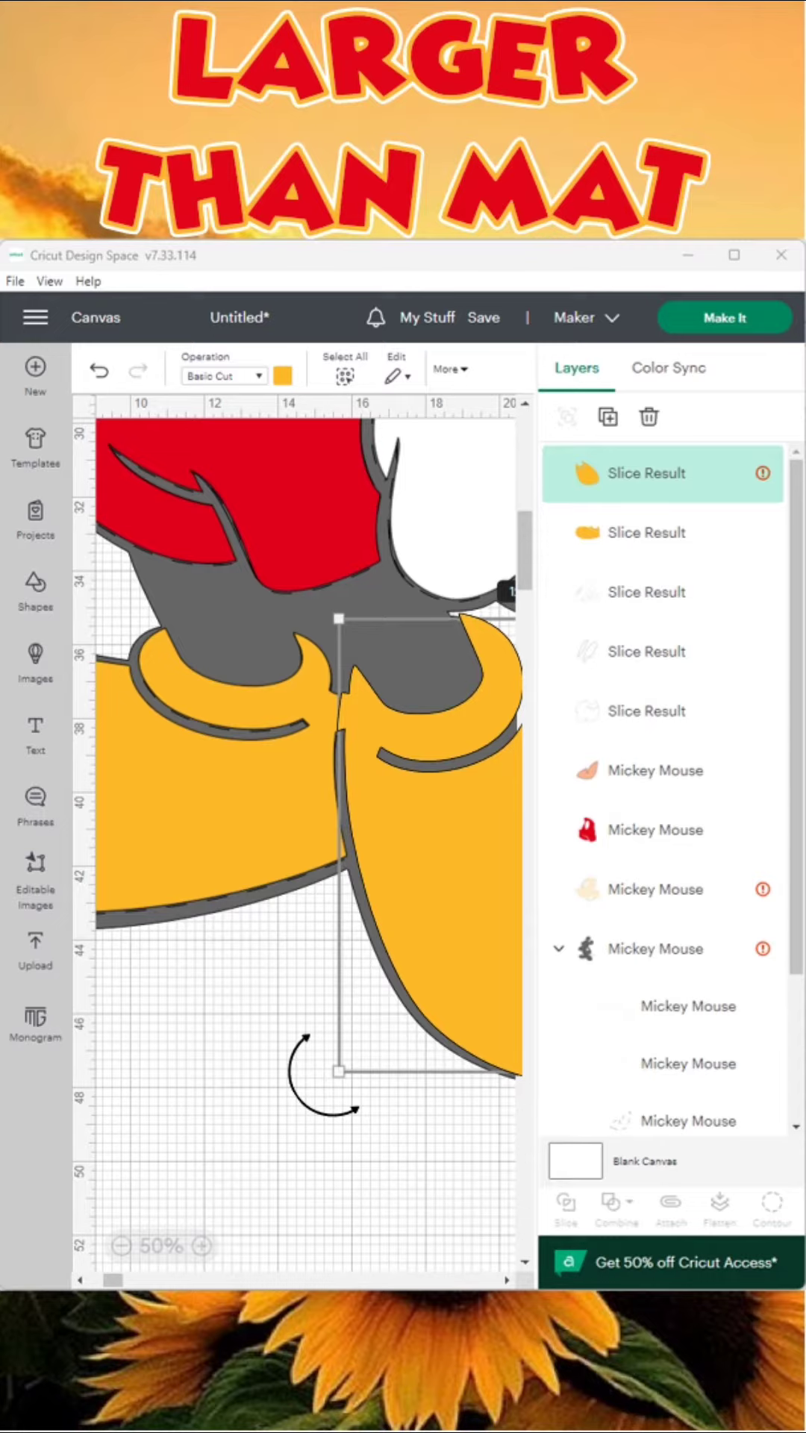
{"action": "left_click_drag", "start_coordinate": [328, 1075], "coordinate": [149, 848]}
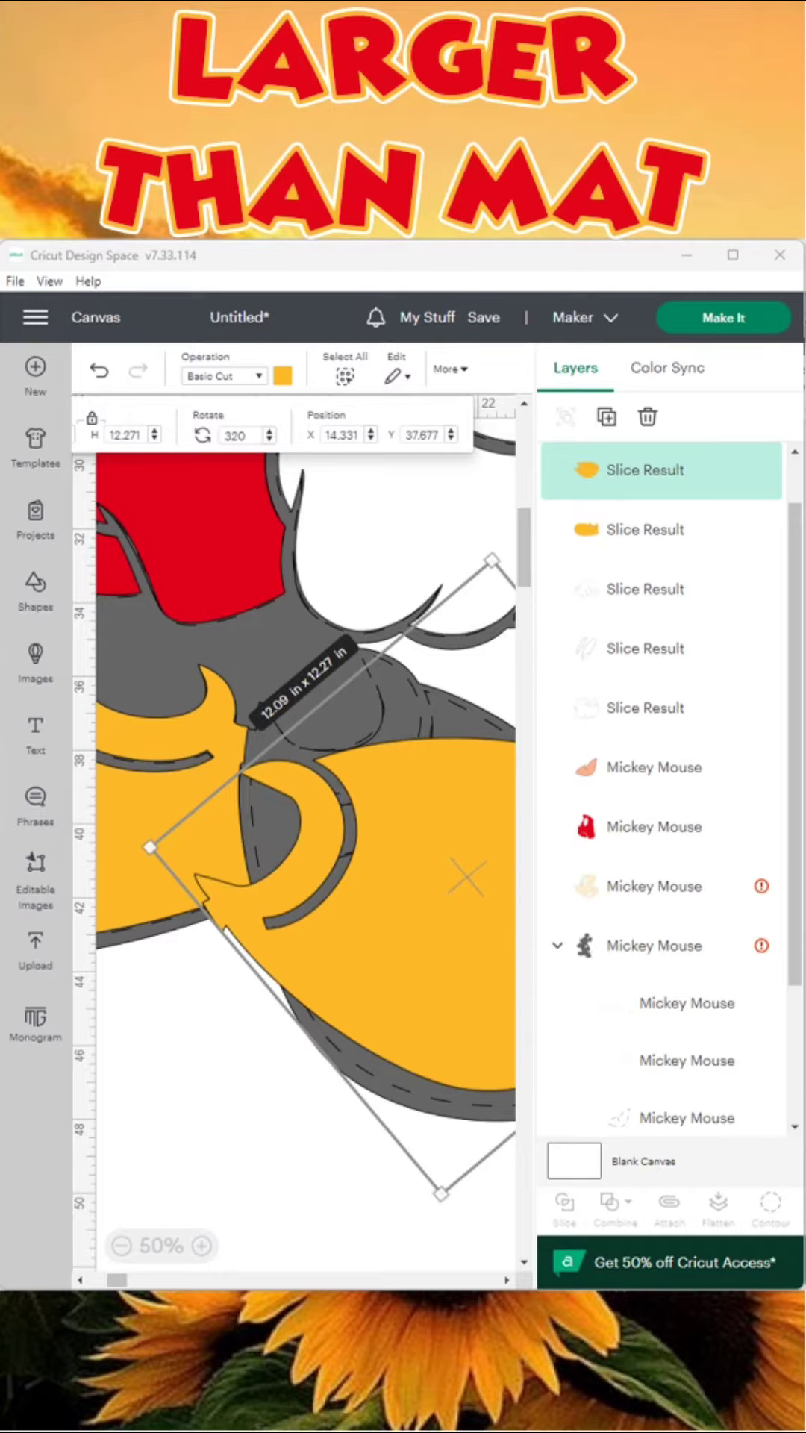
{"action": "scroll", "coordinate": [306, 821], "scroll_direction": "down", "scroll_amount": 2}
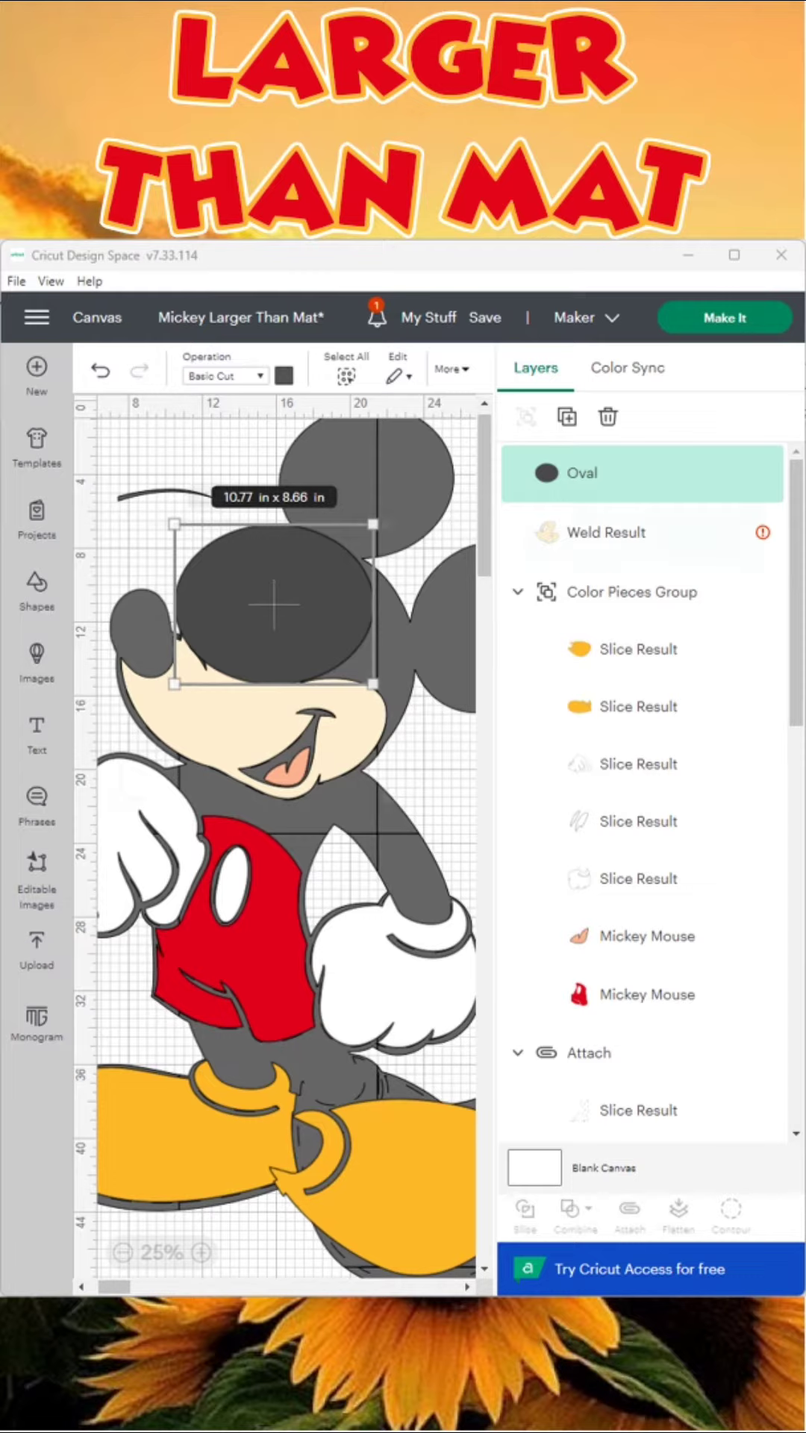
Step: Slice the Weld Result face piece with the oval and delete the two dark leftover scraps
{"action": "left_click", "coordinate": [606, 532], "text": "shift"}
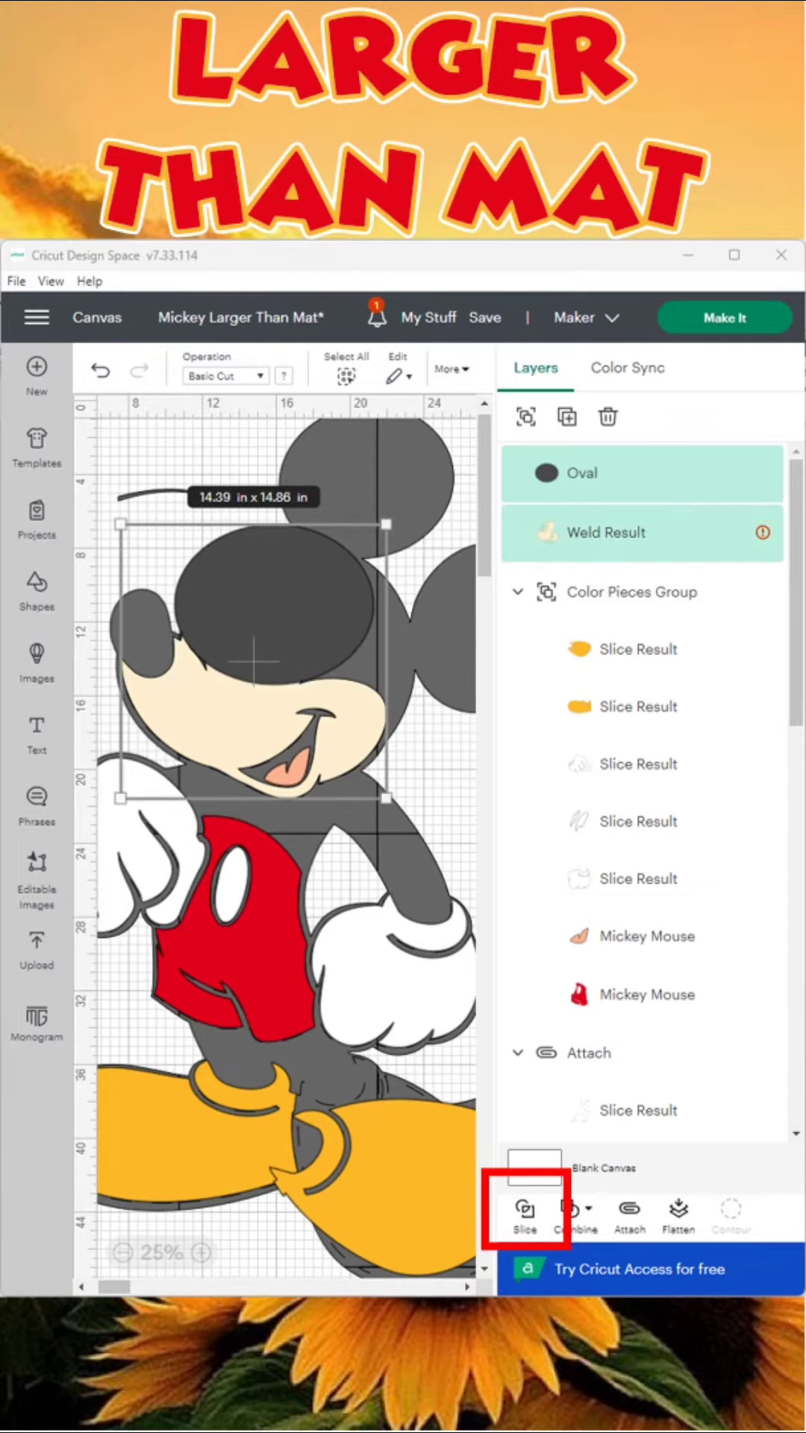
{"action": "left_click", "coordinate": [525, 1213]}
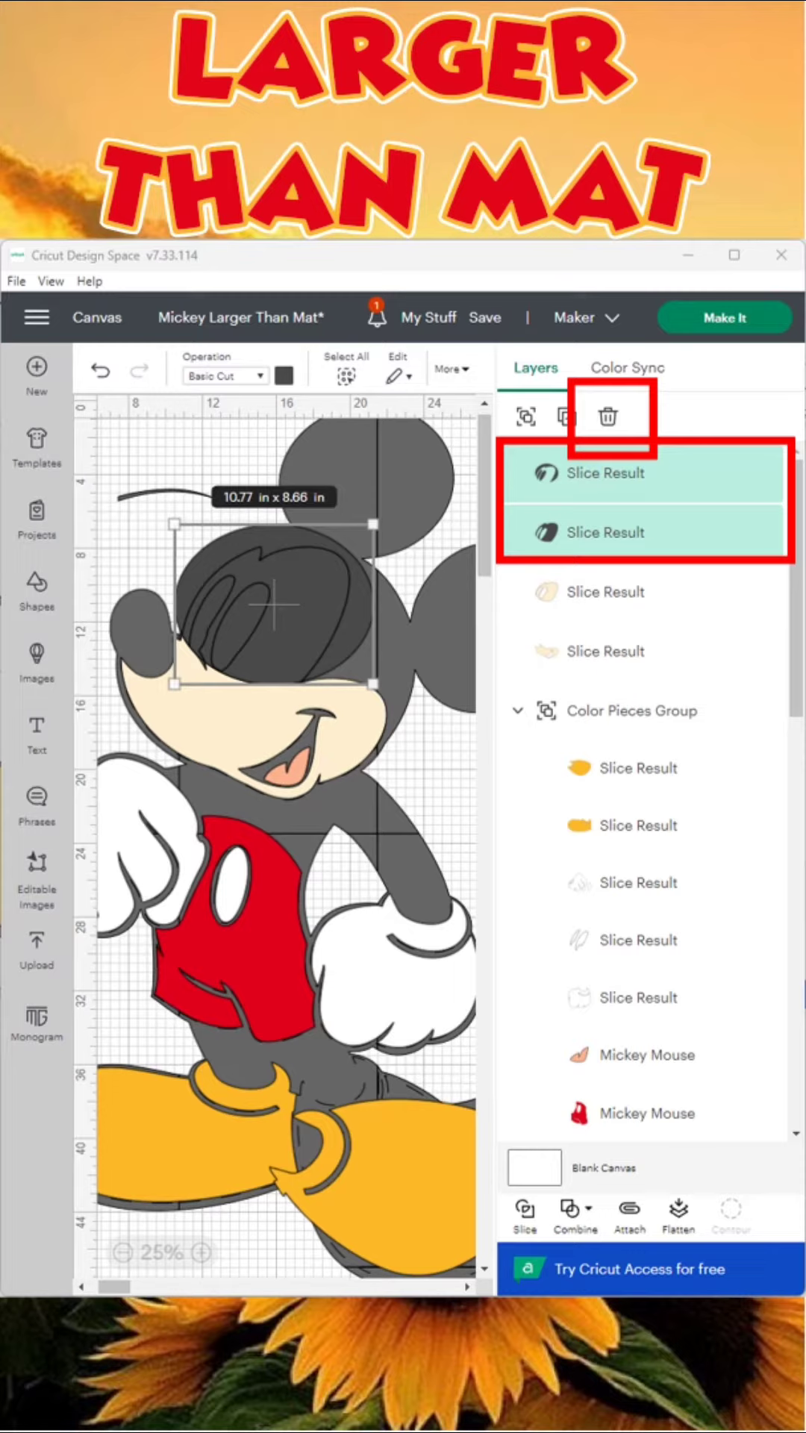
{"action": "key", "text": "Delete"}
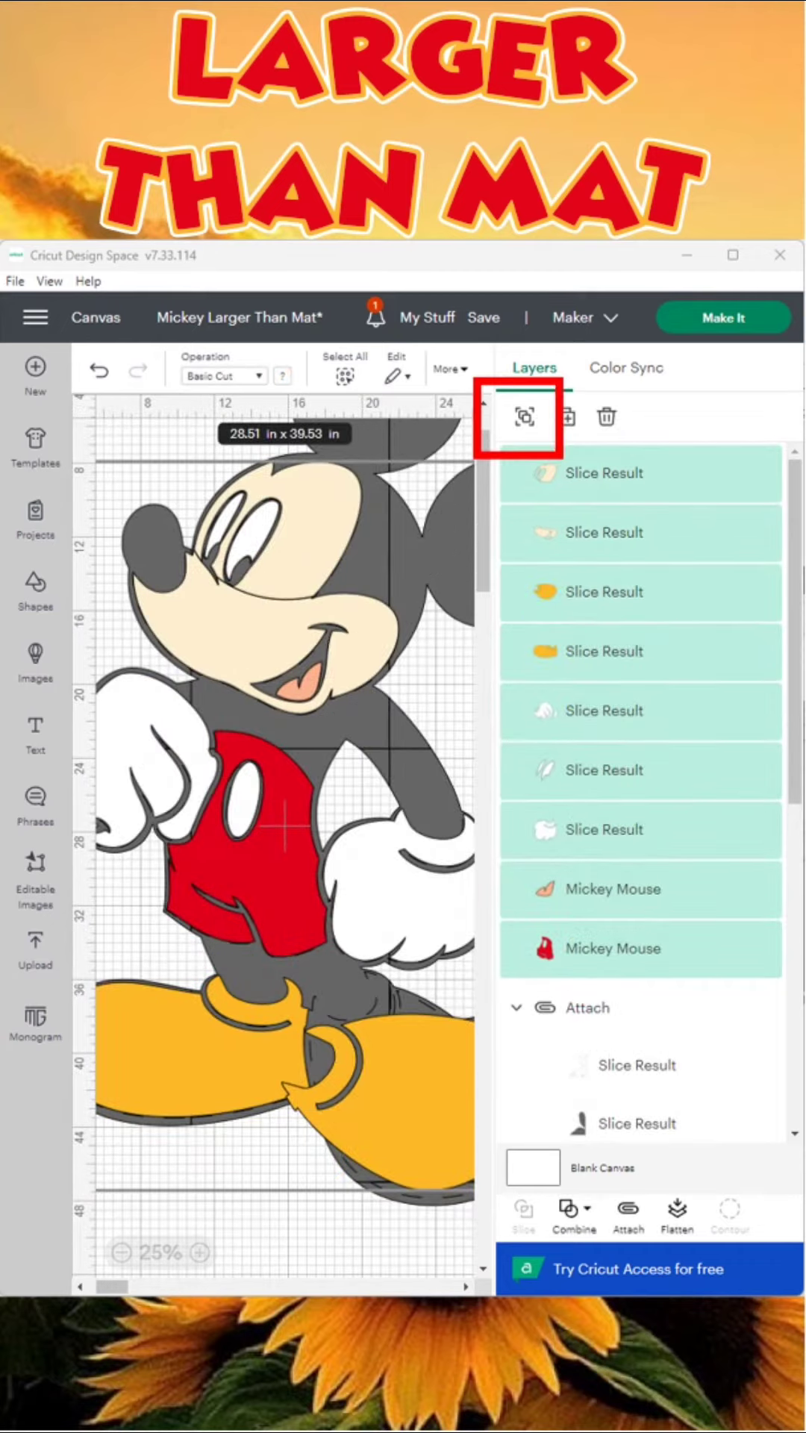
Step: Group all the coloured slice pieces together and collapse the new group
{"action": "key", "text": "ctrl+g"}
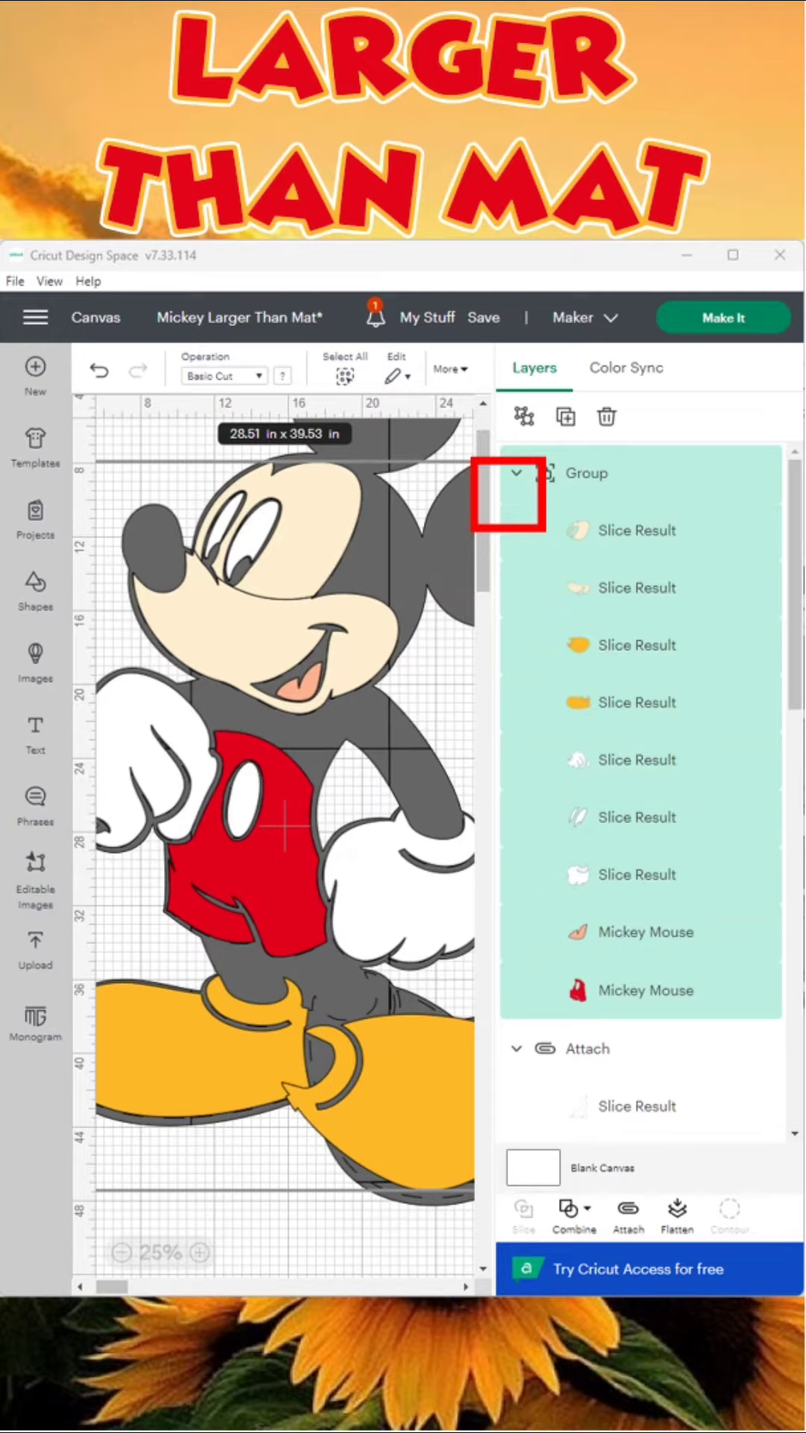
{"action": "left_click", "coordinate": [515, 473]}
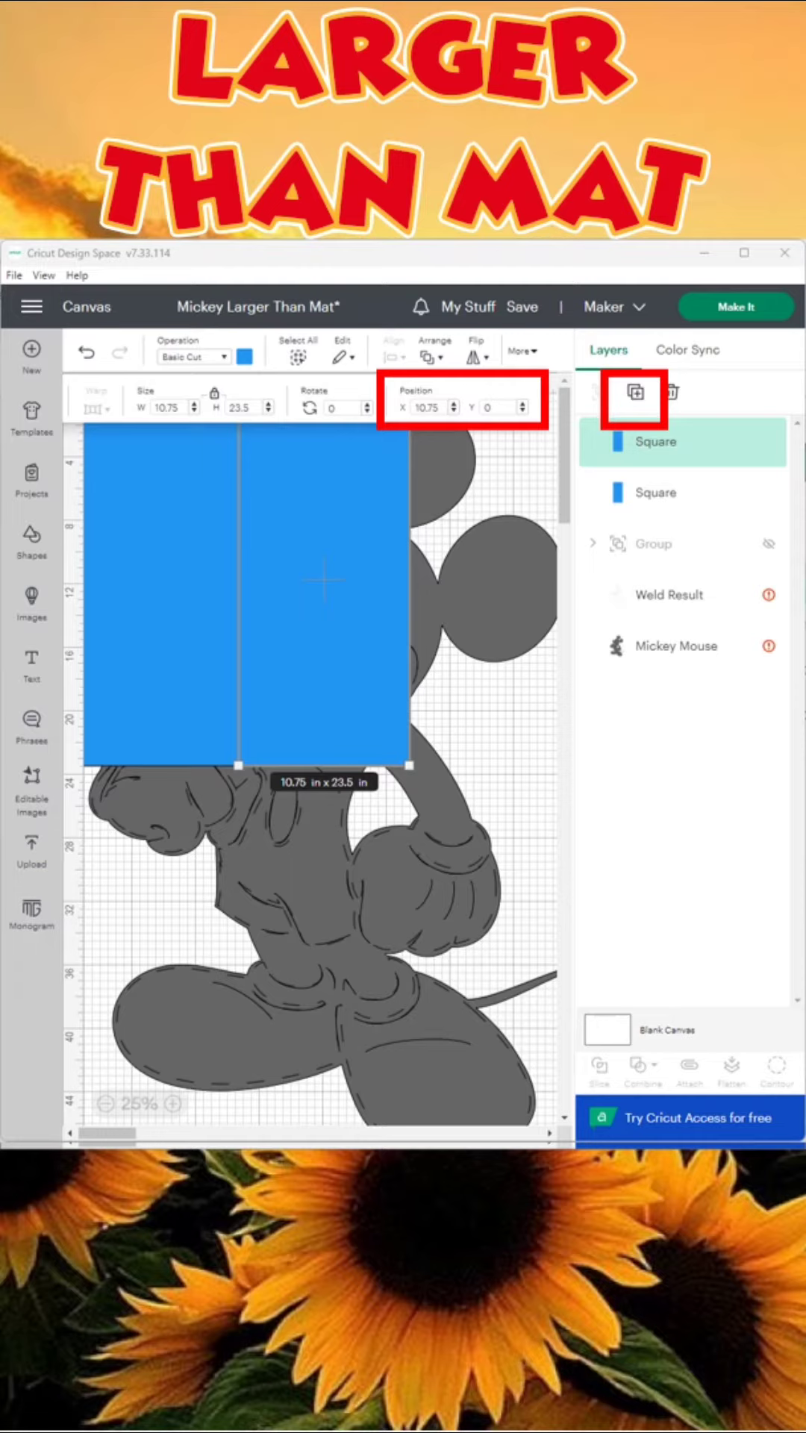
Step: Select the placed rectangles together
{"action": "left_click", "coordinate": [655, 493], "text": "shift"}
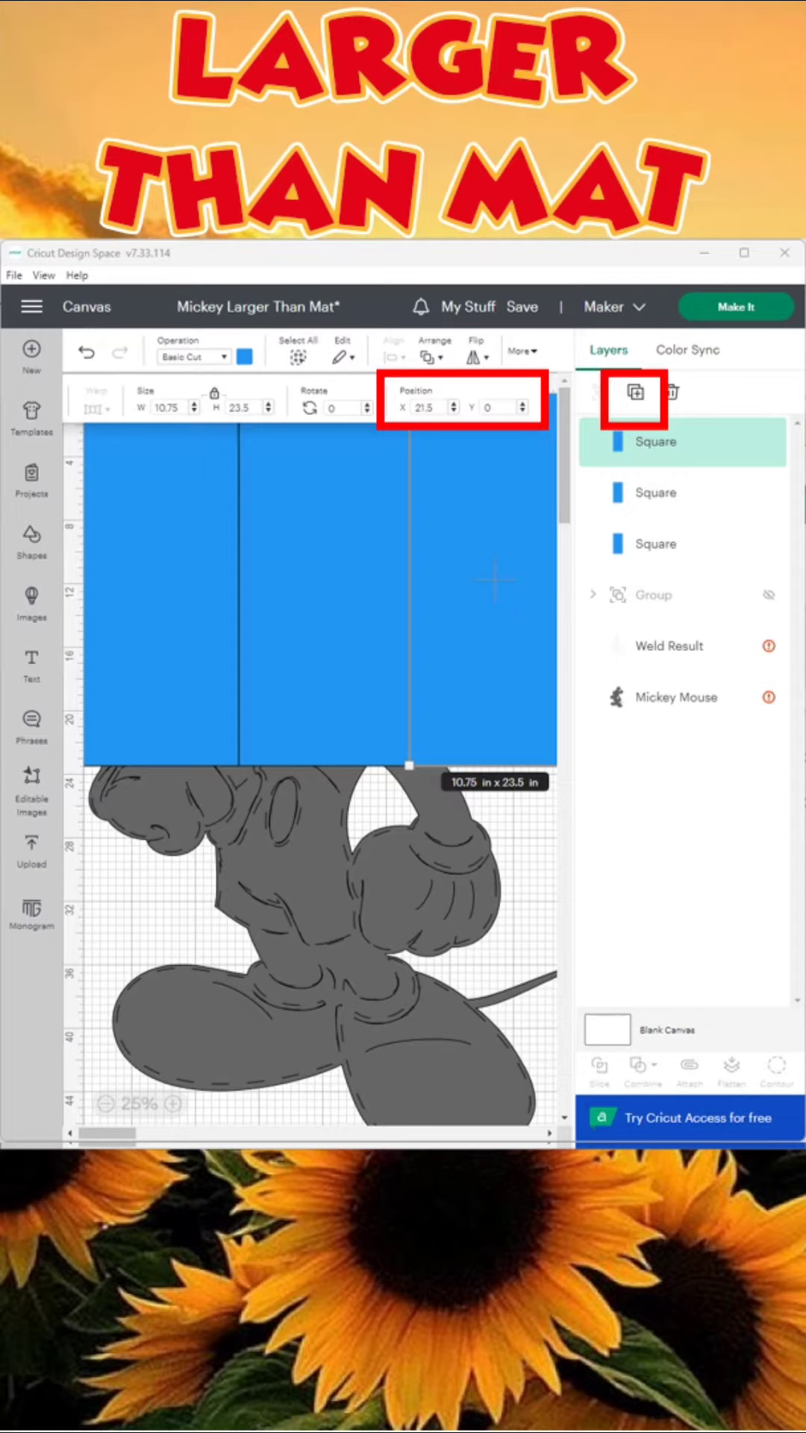
Step: Duplicate the row of three rectangles below the first at Y 23.5, then group all six
{"action": "key", "text": "ctrl+a"}
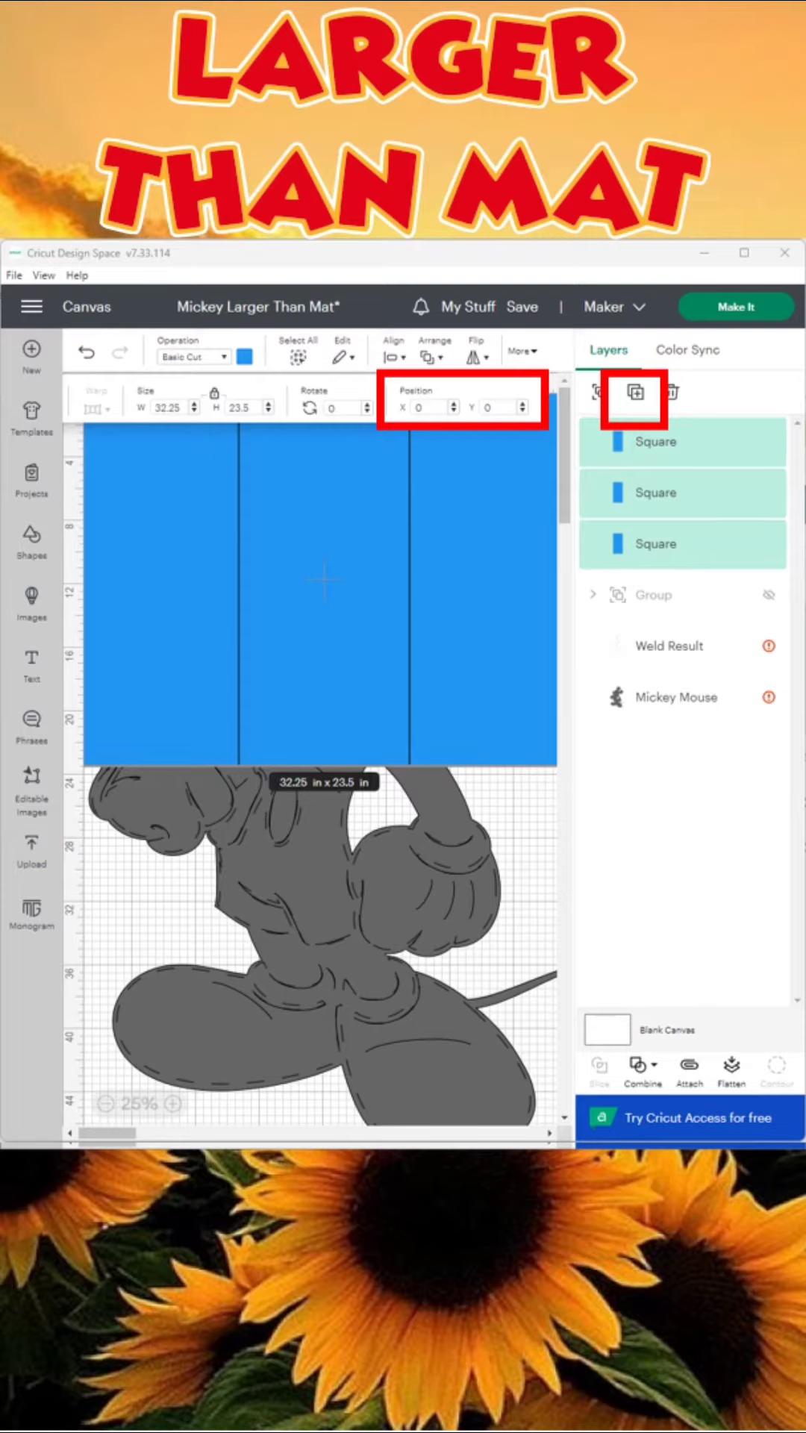
{"action": "key", "text": "ctrl+d"}
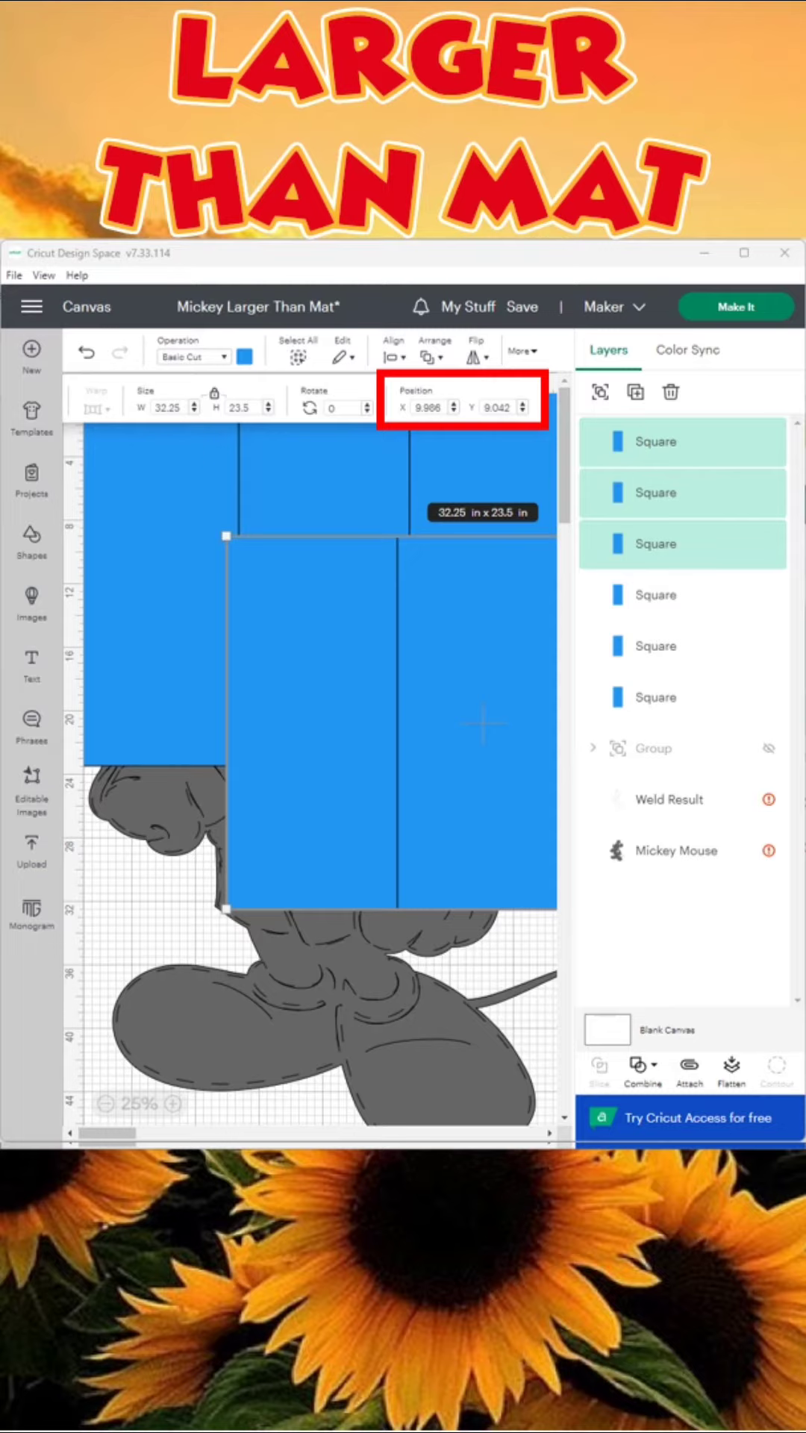
{"action": "left_click_drag", "start_coordinate": [484, 723], "coordinate": [325, 951]}
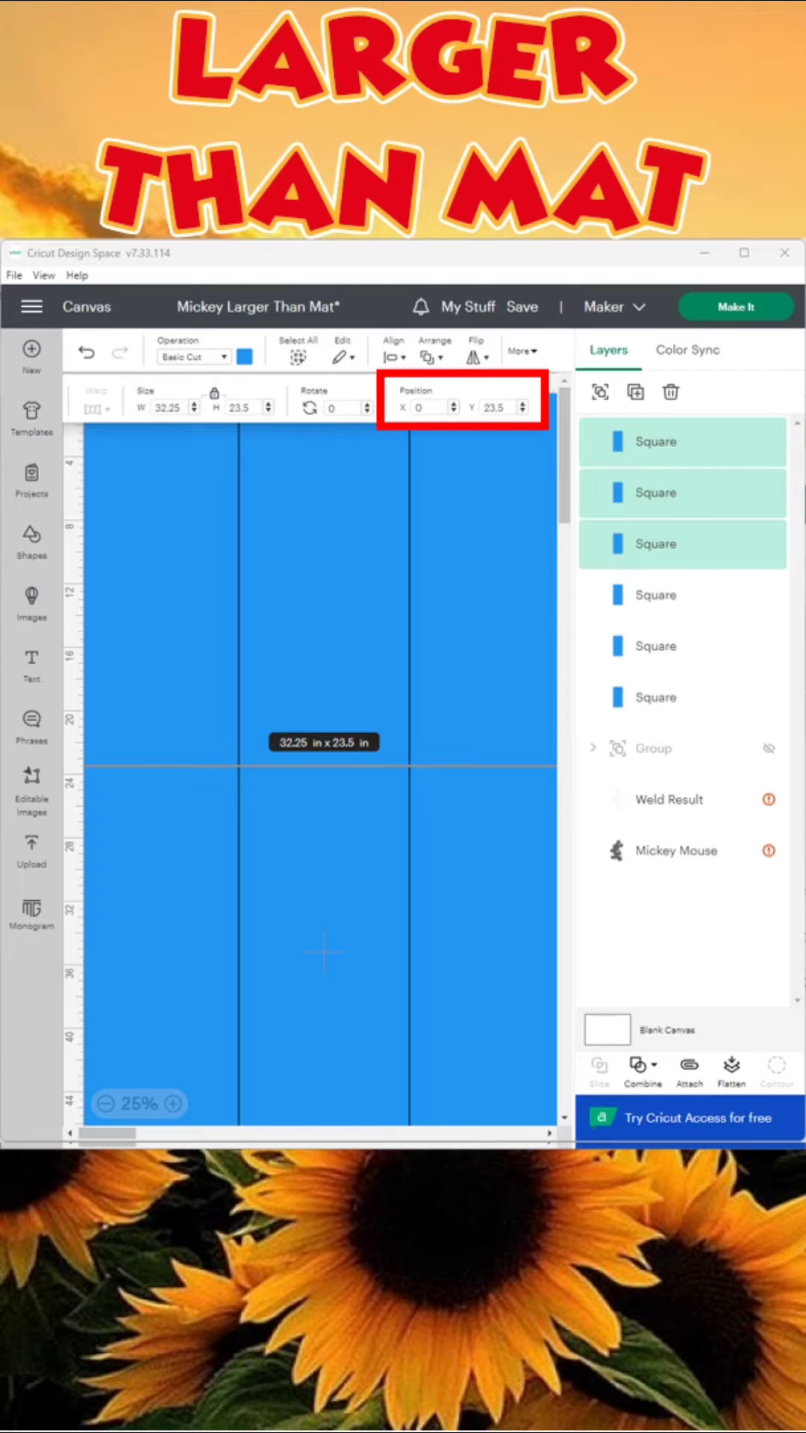
{"action": "key", "text": "ctrl+a"}
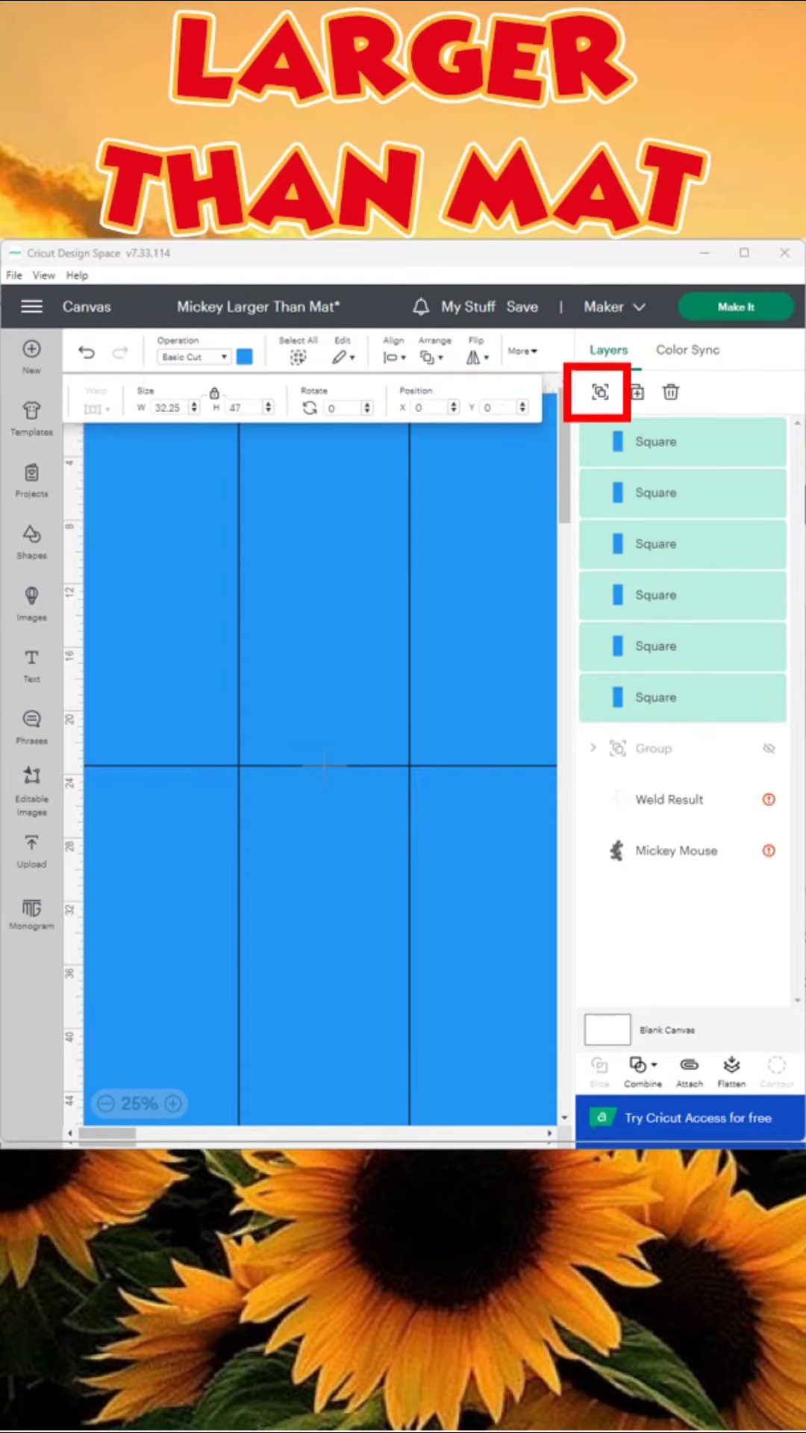
{"action": "key", "text": "ctrl+g"}
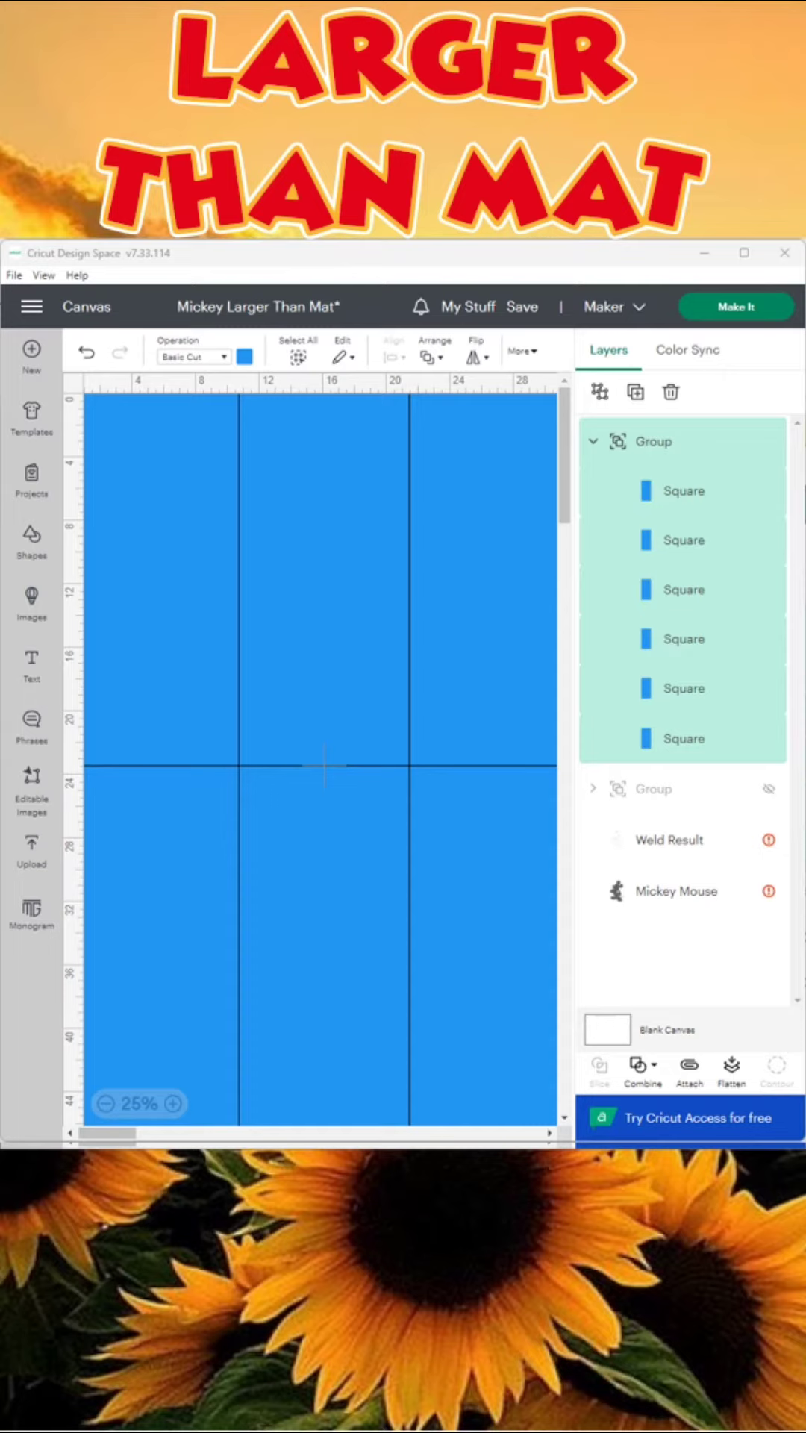
Step: Duplicate the rectangle grid, place the copy at X 0, Y 0, then undo the last change
{"action": "key", "text": "ctrl+d"}
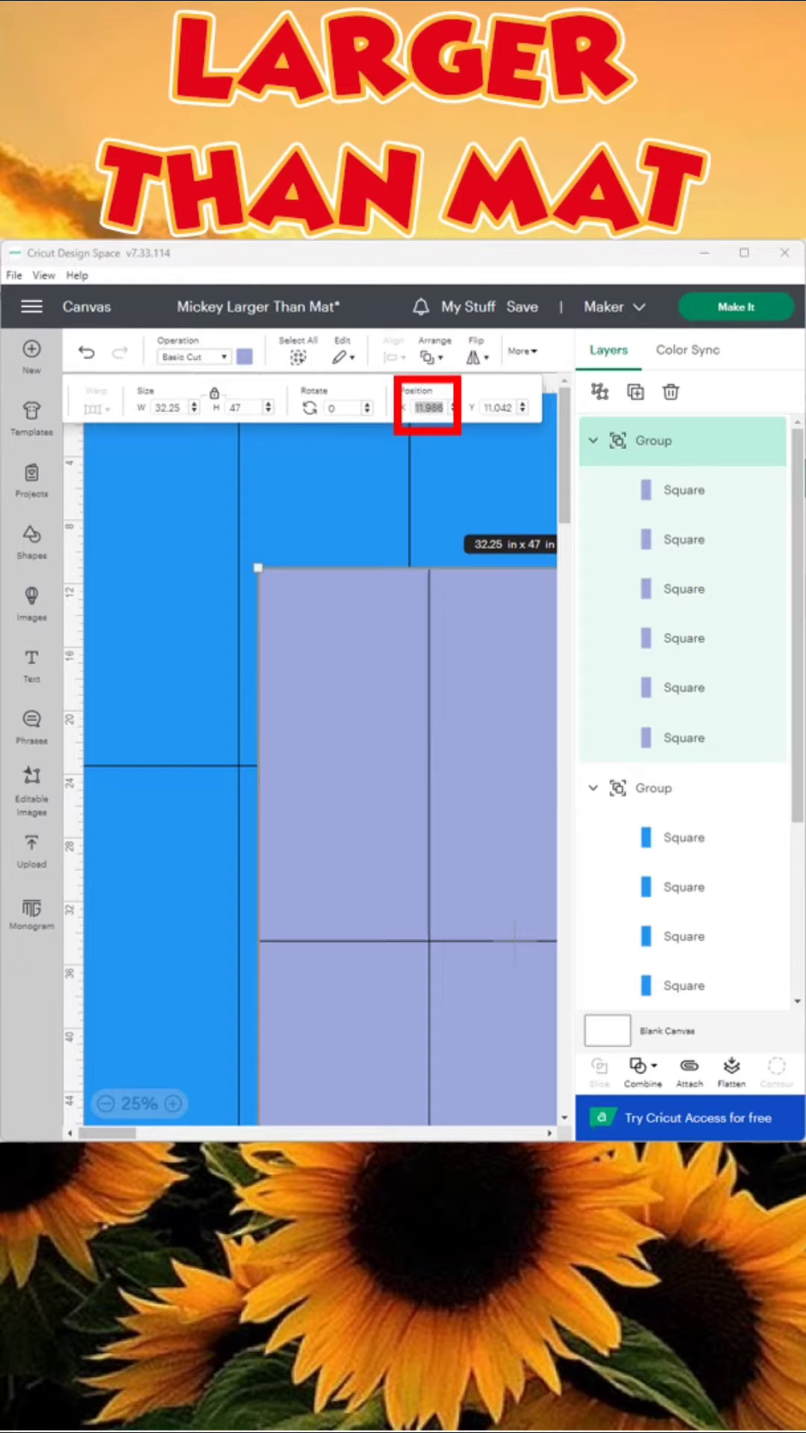
{"action": "type", "text": "0"}
{"action": "key", "text": "Tab"}
{"action": "type", "text": "0"}
{"action": "key", "text": "Return"}
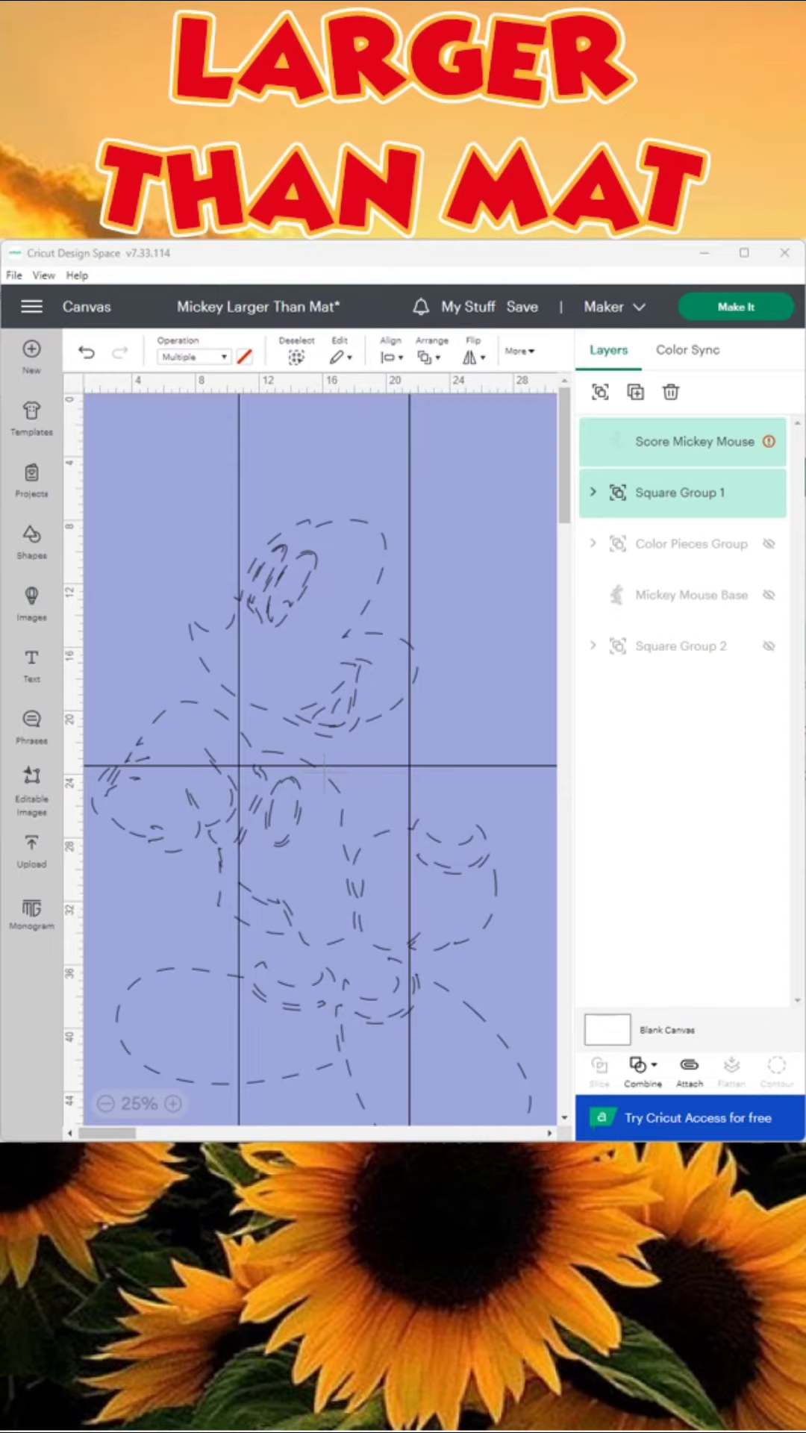
{"action": "key", "text": "ctrl+z"}
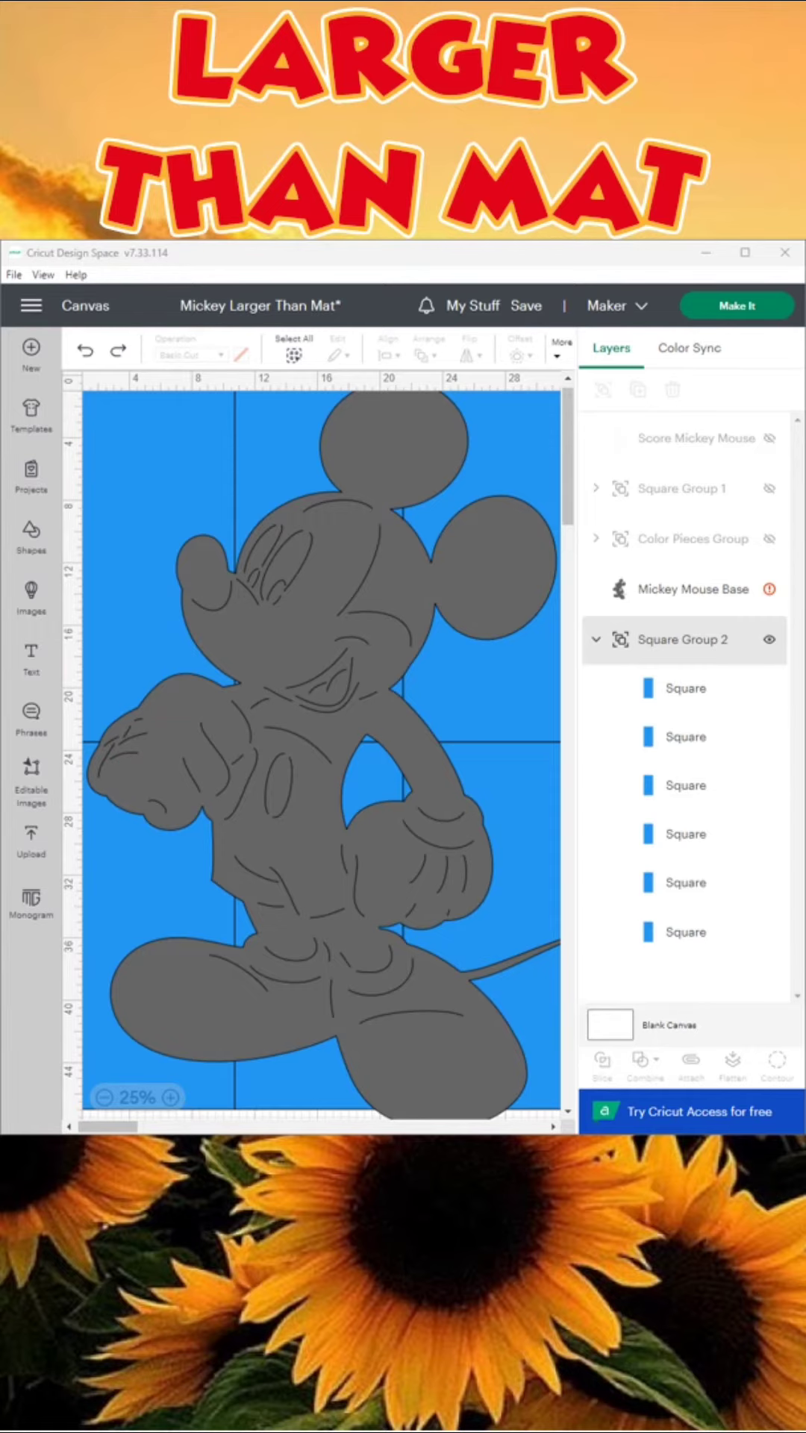
Step: Hide the Mickey Mouse Base's inner contours, keeping only the cut under the arm
{"action": "left_click", "coordinate": [693, 589]}
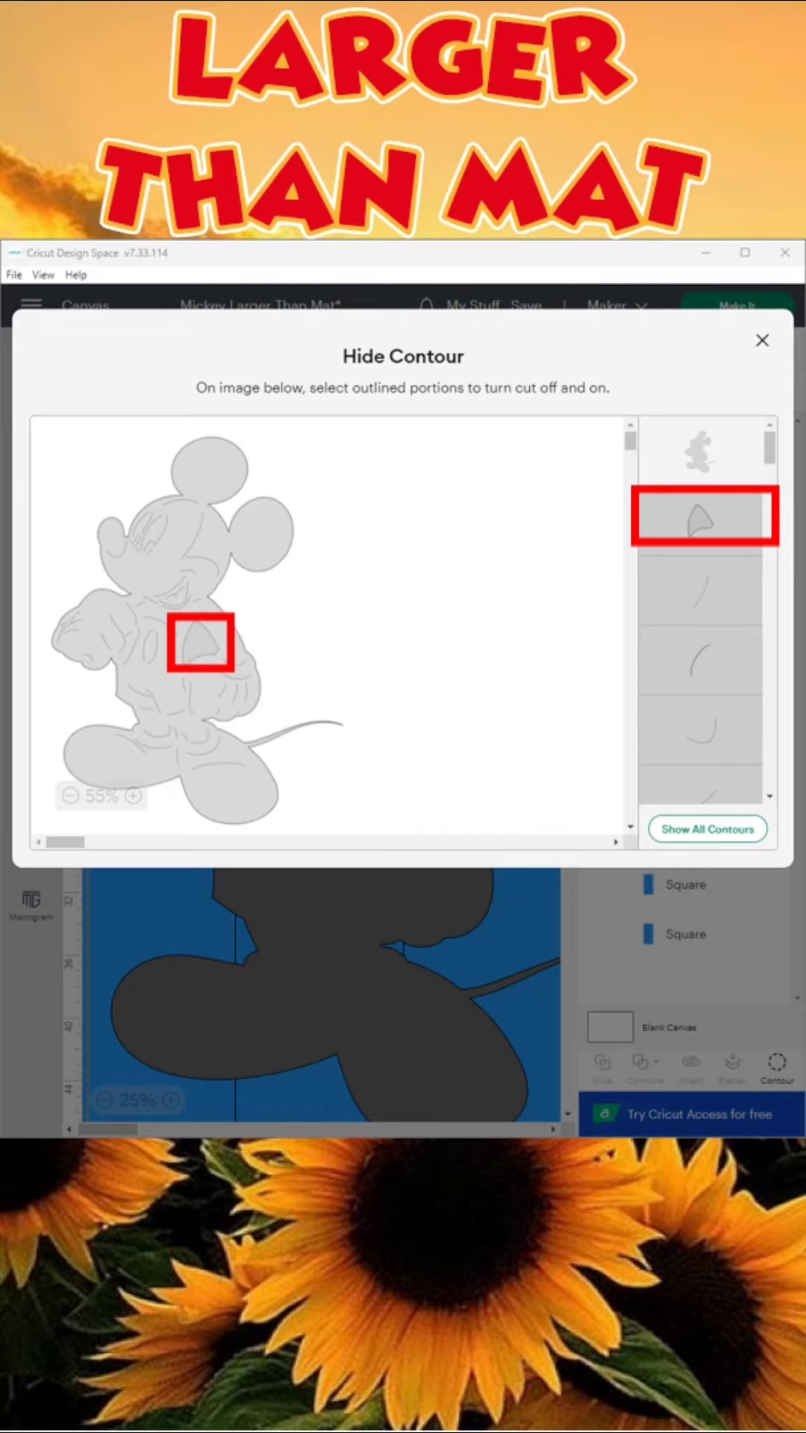
{"action": "left_click", "coordinate": [700, 517]}
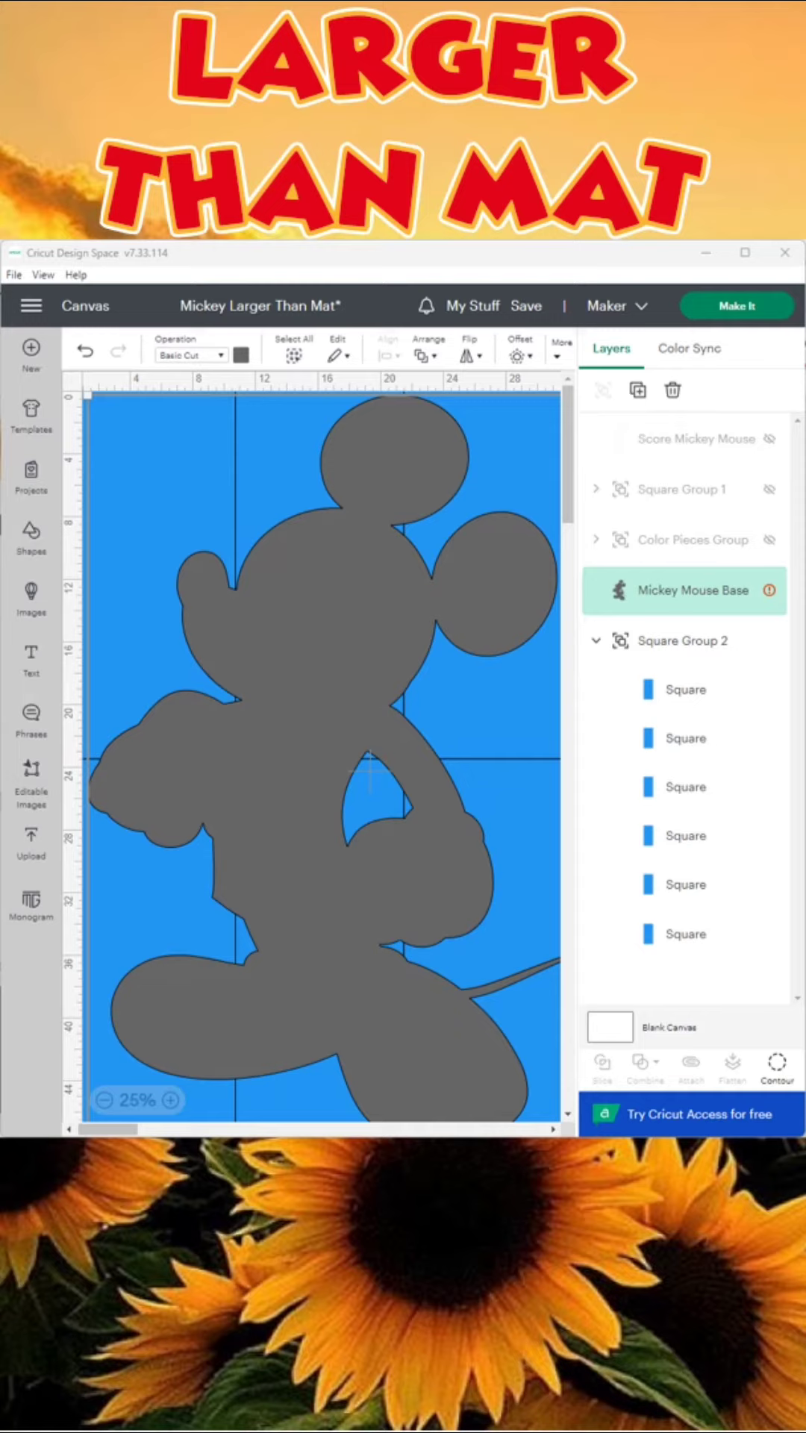
Step: Slice the Mickey base with the top-left and top-middle rectangles, deleting the leftover rectangle pieces
{"action": "left_click", "coordinate": [152, 574]}
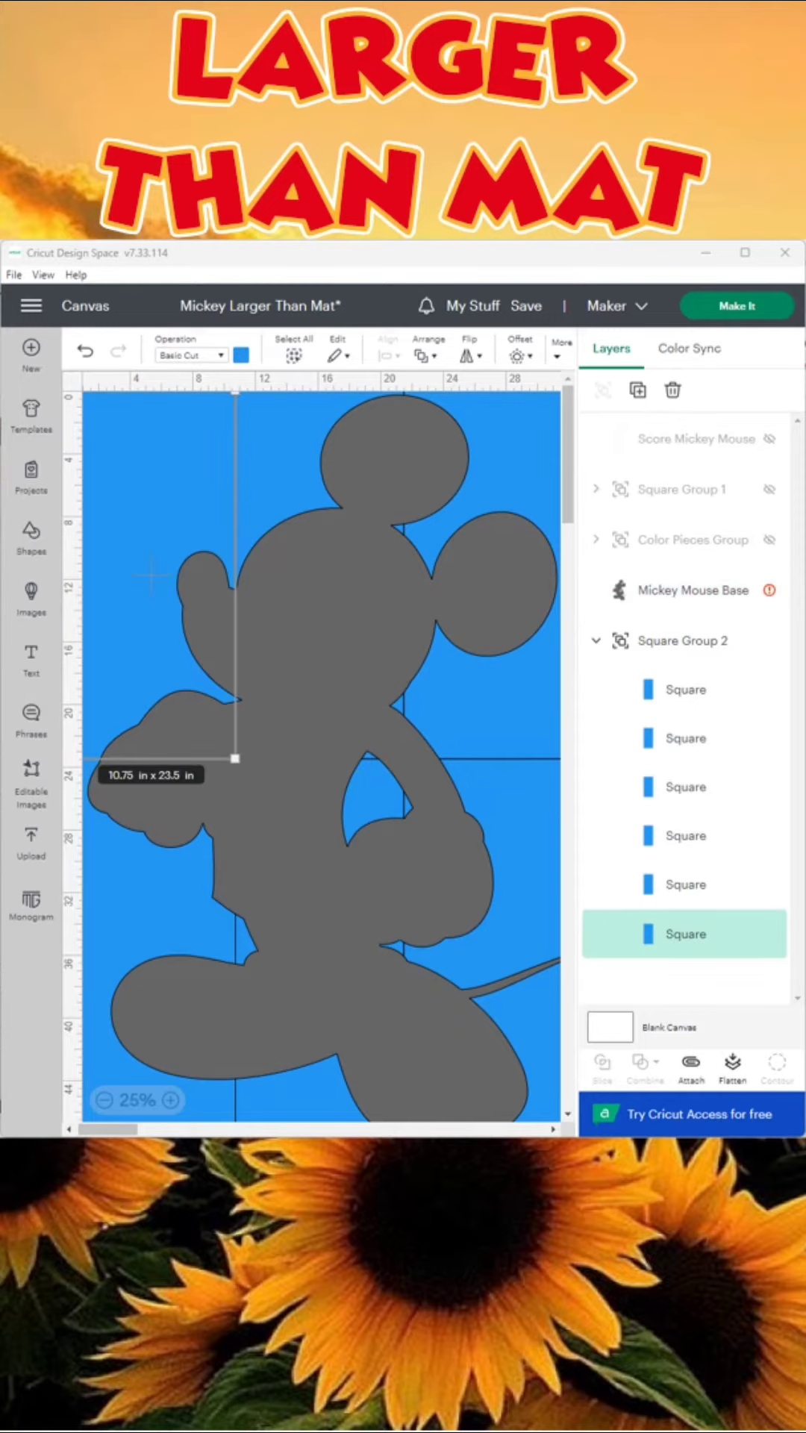
{"action": "left_click", "coordinate": [359, 768], "text": "shift"}
{"action": "left_click", "coordinate": [602, 1064]}
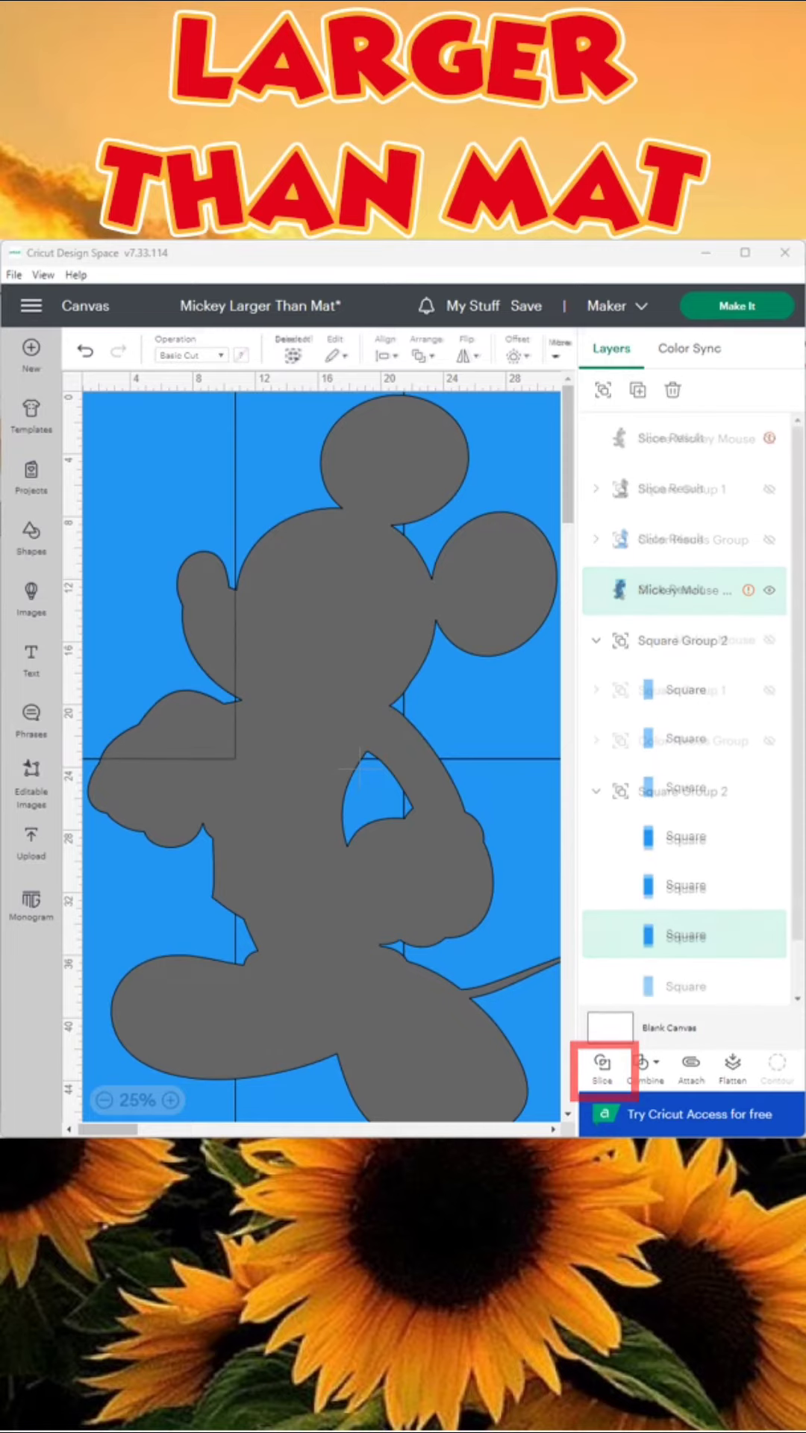
{"action": "left_click", "coordinate": [152, 575]}
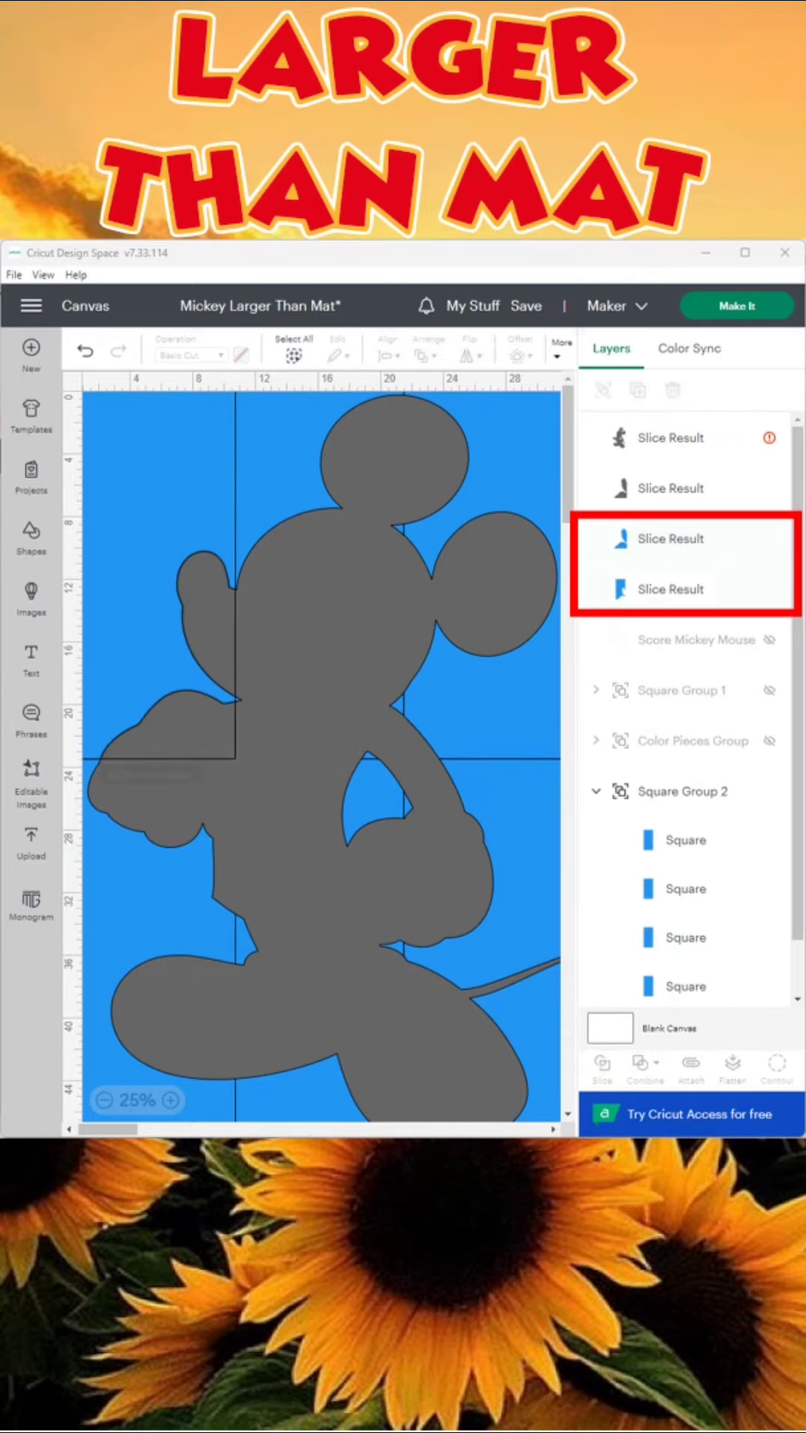
{"action": "key", "text": "Delete"}
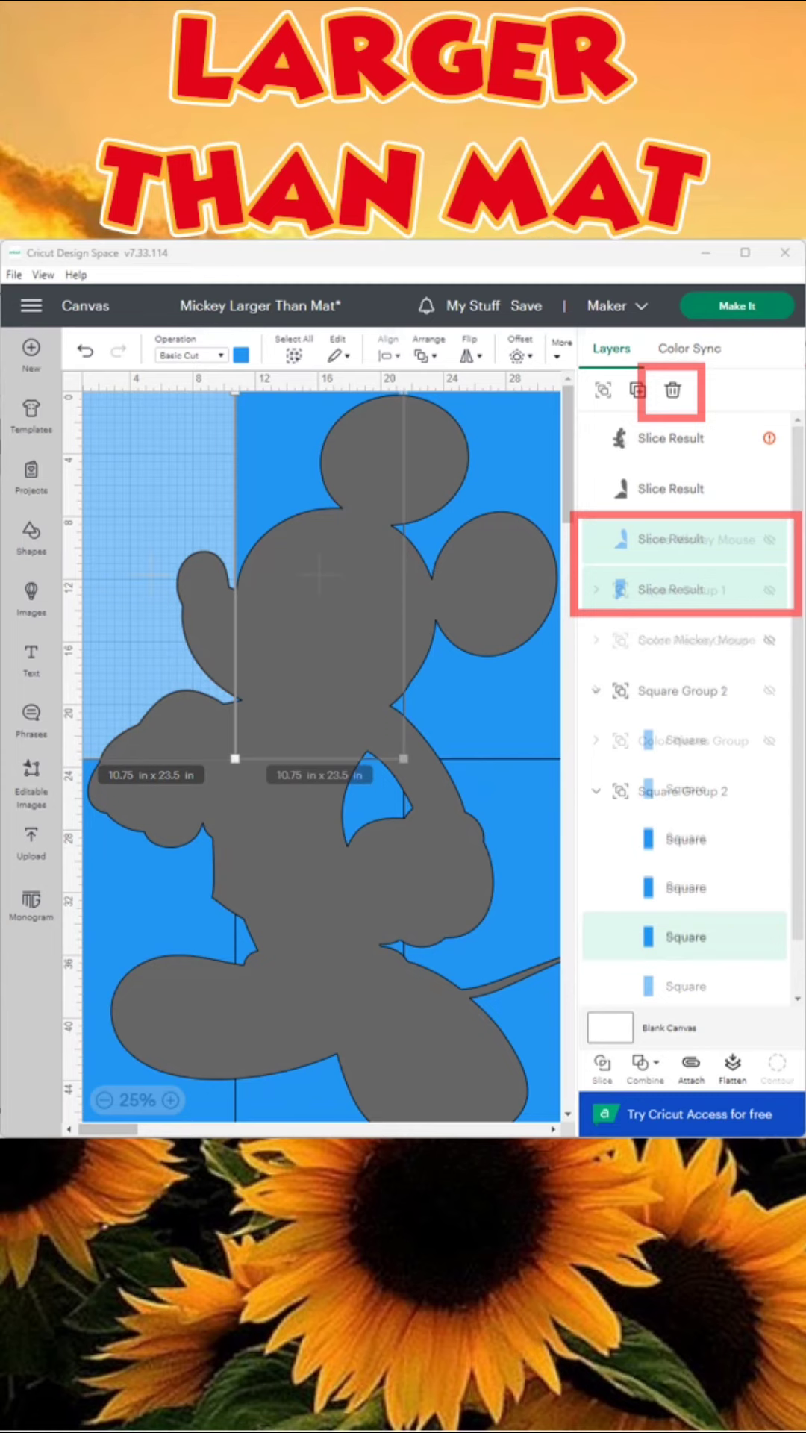
{"action": "left_click", "coordinate": [319, 574]}
{"action": "left_click", "coordinate": [369, 765], "text": "shift"}
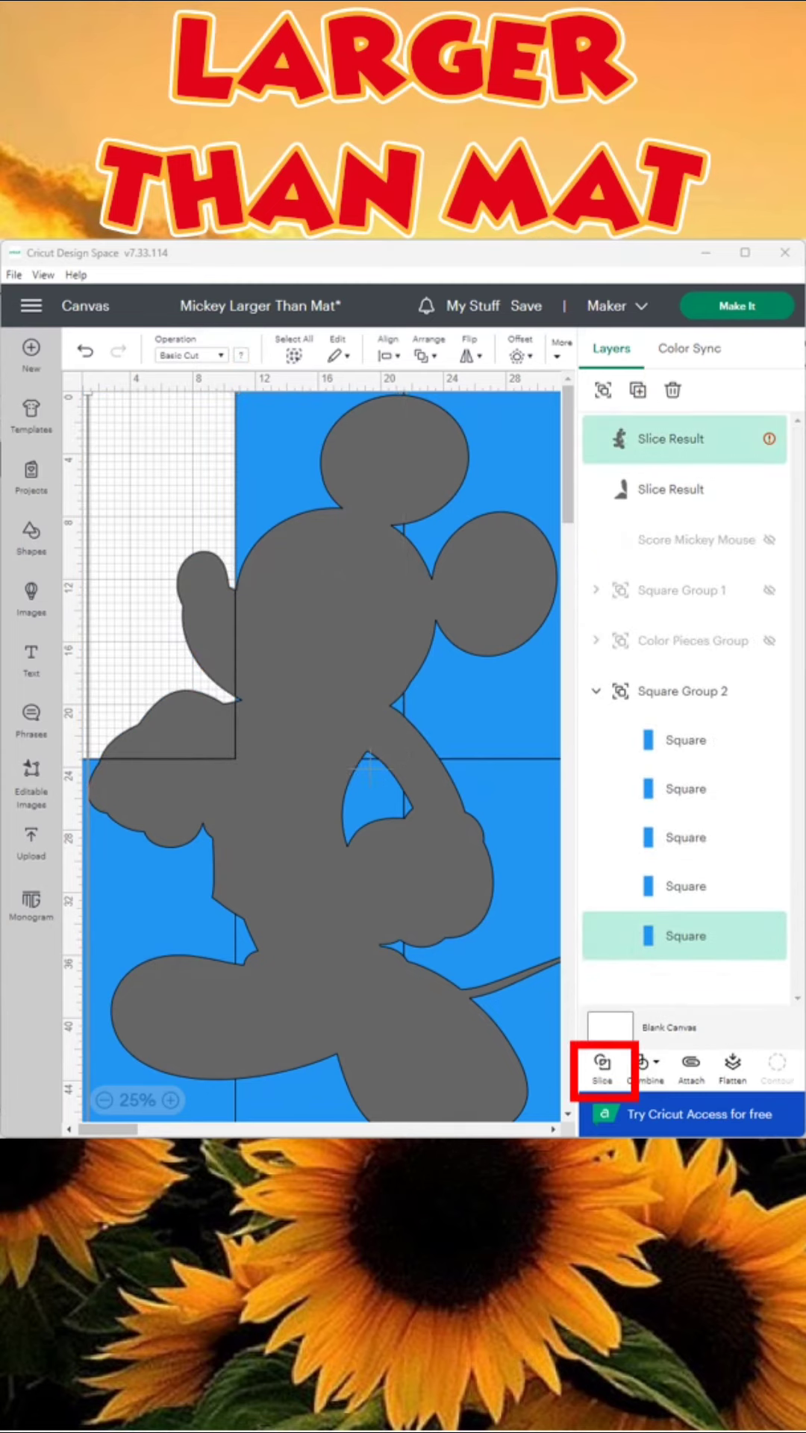
{"action": "left_click", "coordinate": [602, 1064]}
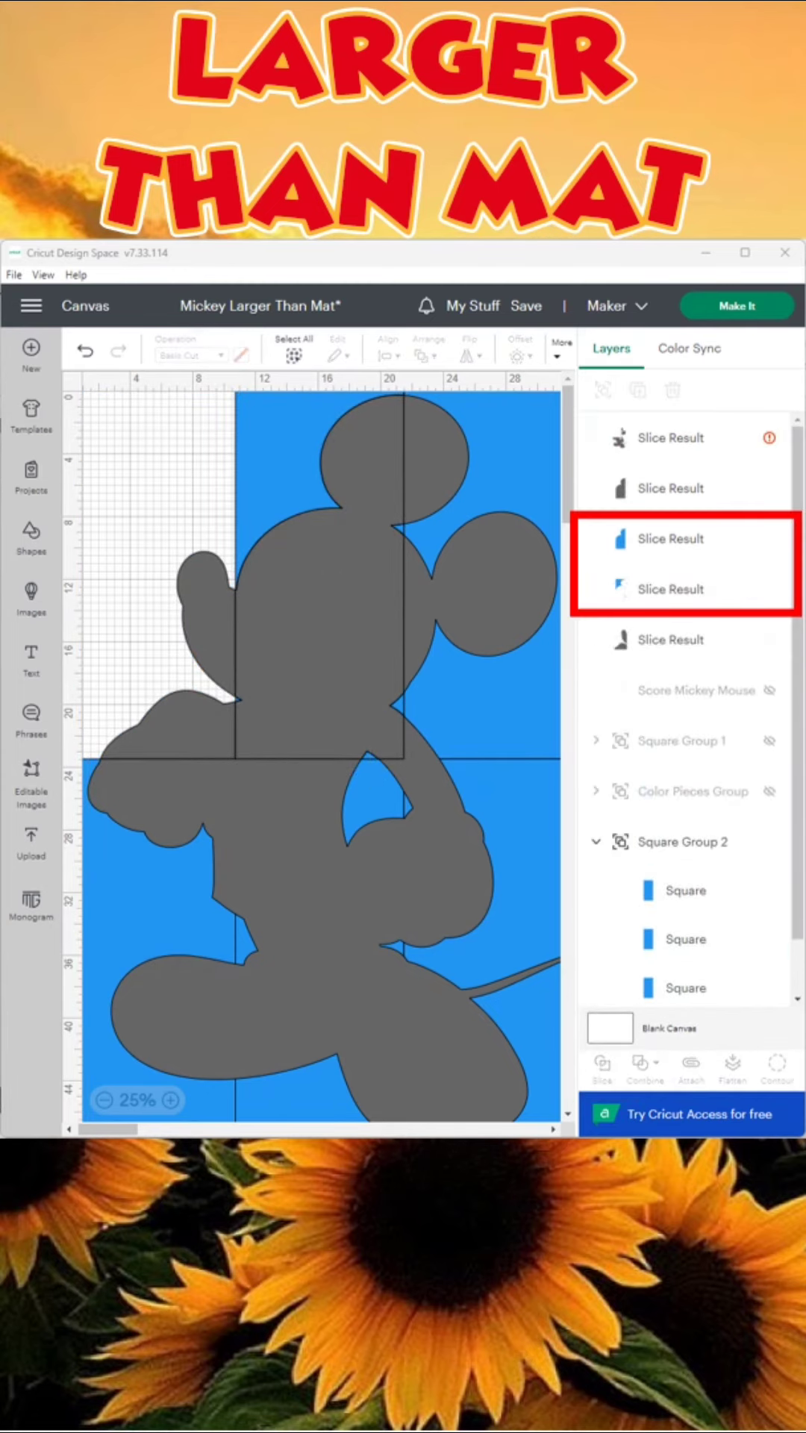
{"action": "left_click", "coordinate": [320, 575]}
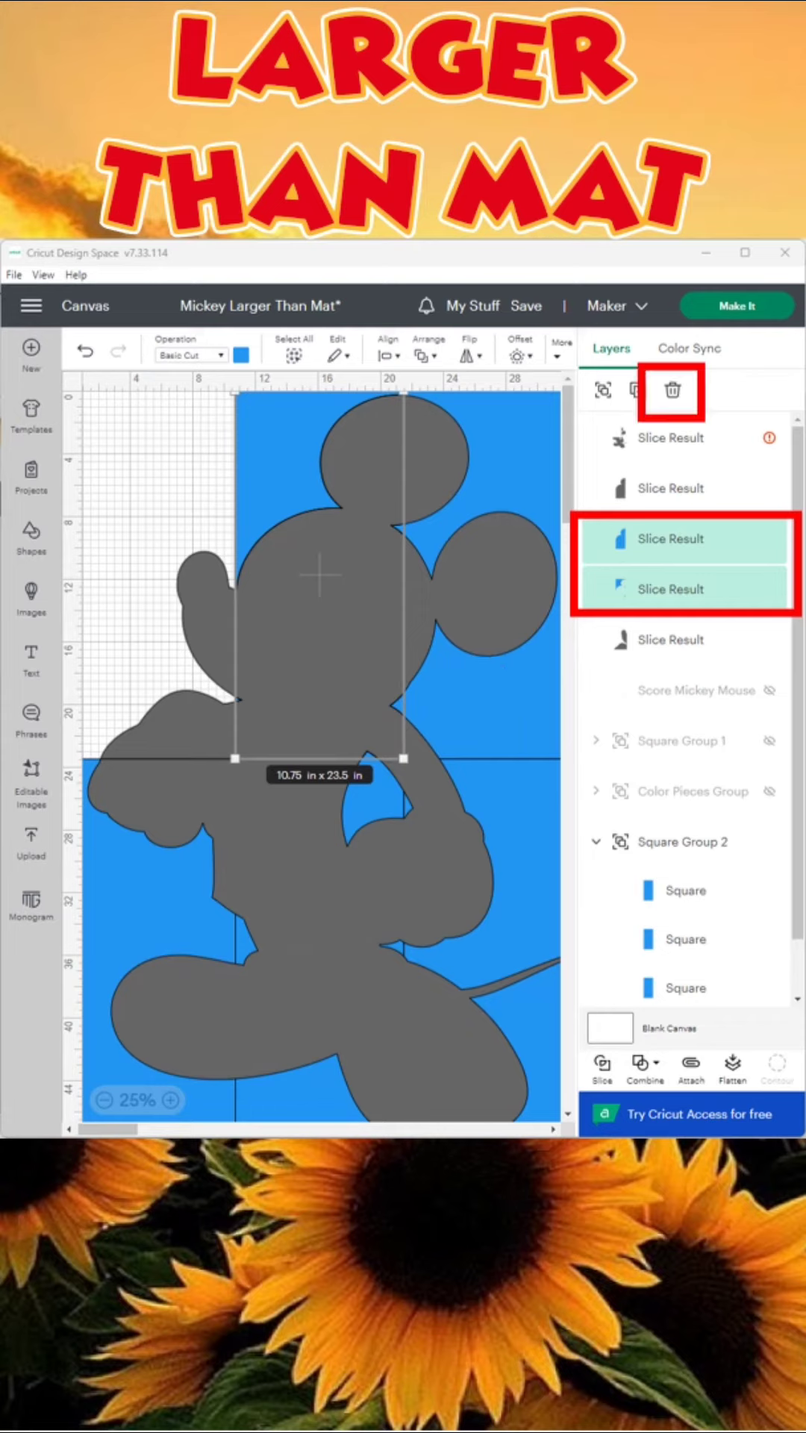
{"action": "key", "text": "Delete"}
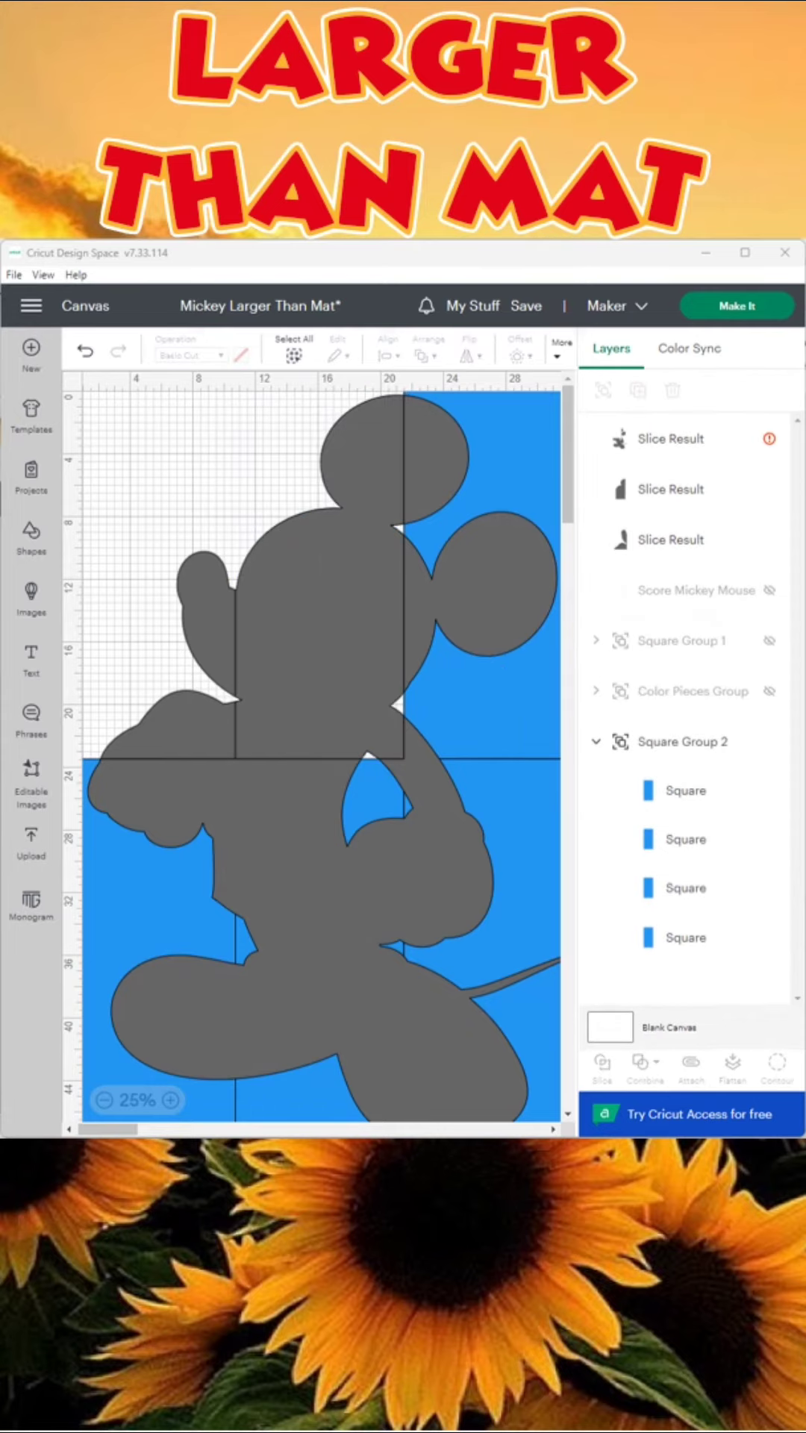
Step: Slice Mickey with the top-right and bottom-left squares and delete the leftover blue pieces
{"action": "left_click", "coordinate": [489, 575]}
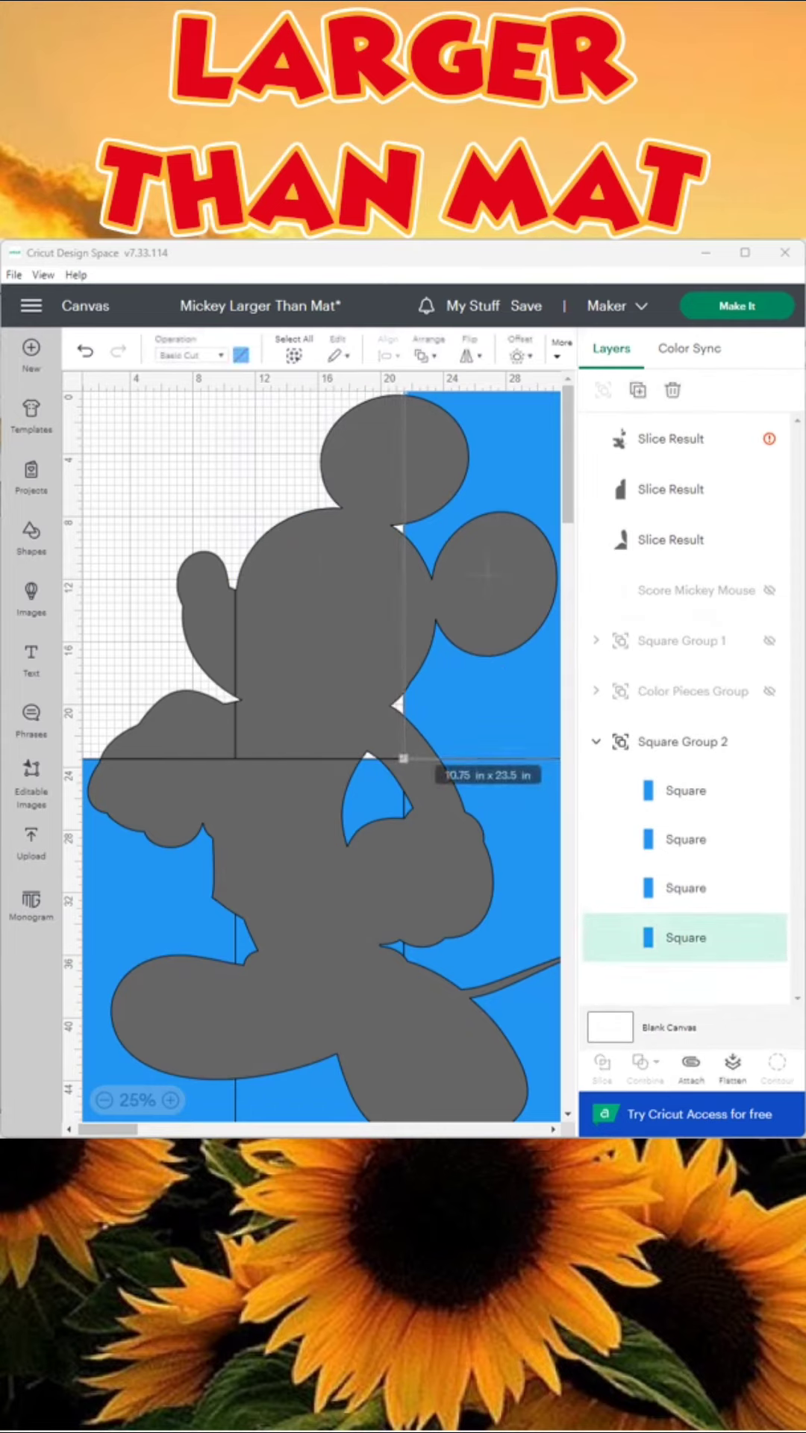
{"action": "left_click", "coordinate": [369, 772], "text": "shift"}
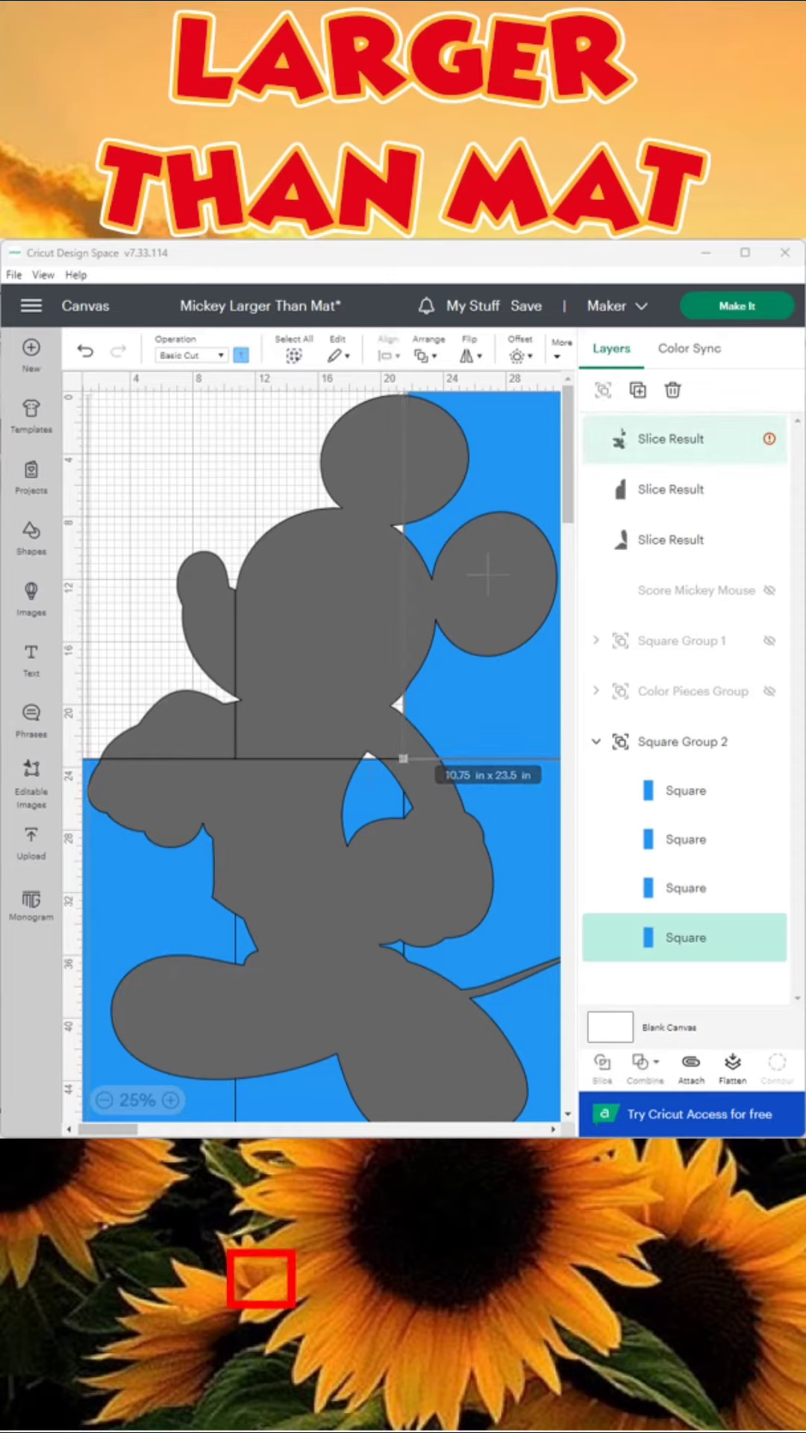
{"action": "left_click", "coordinate": [602, 1061]}
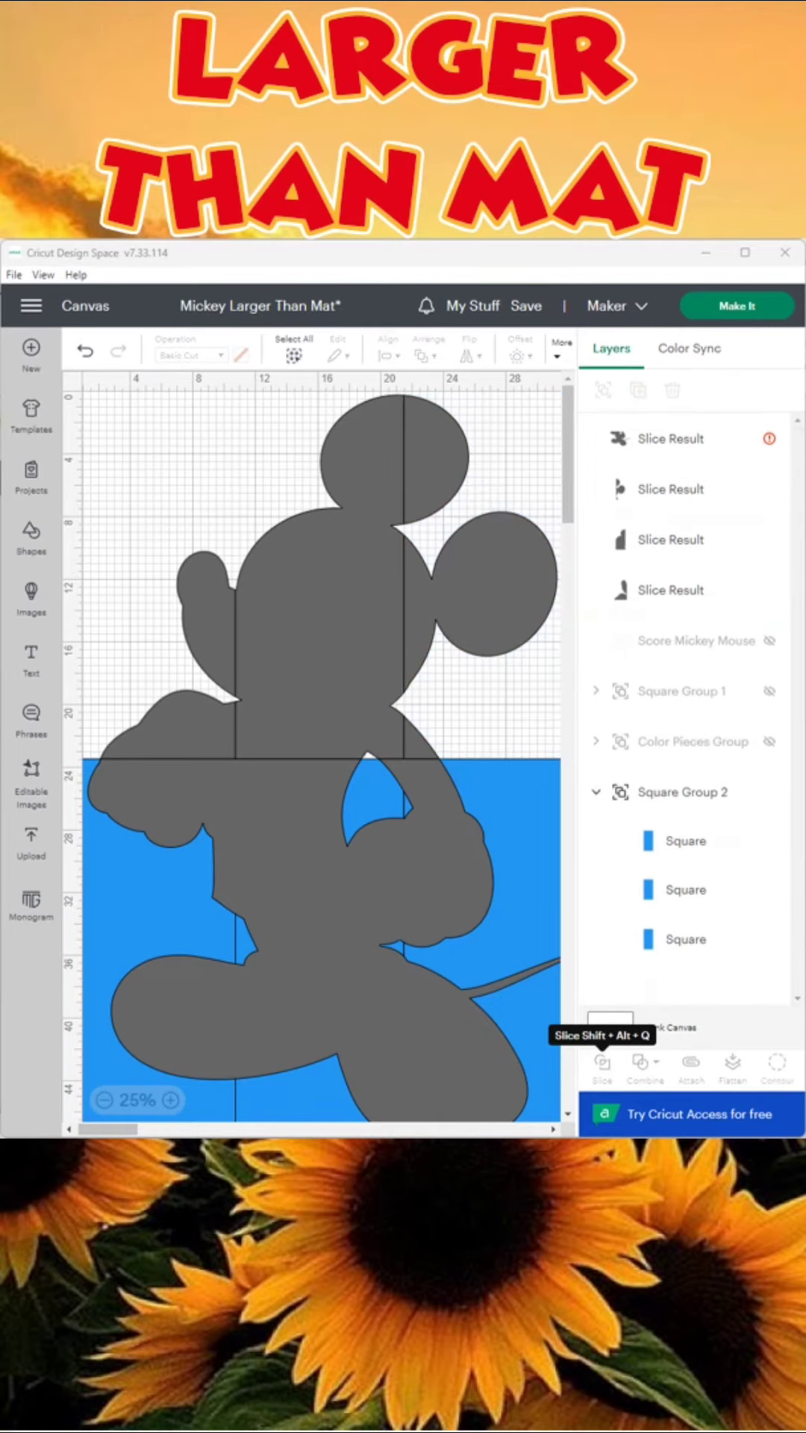
{"action": "left_click", "coordinate": [685, 939]}
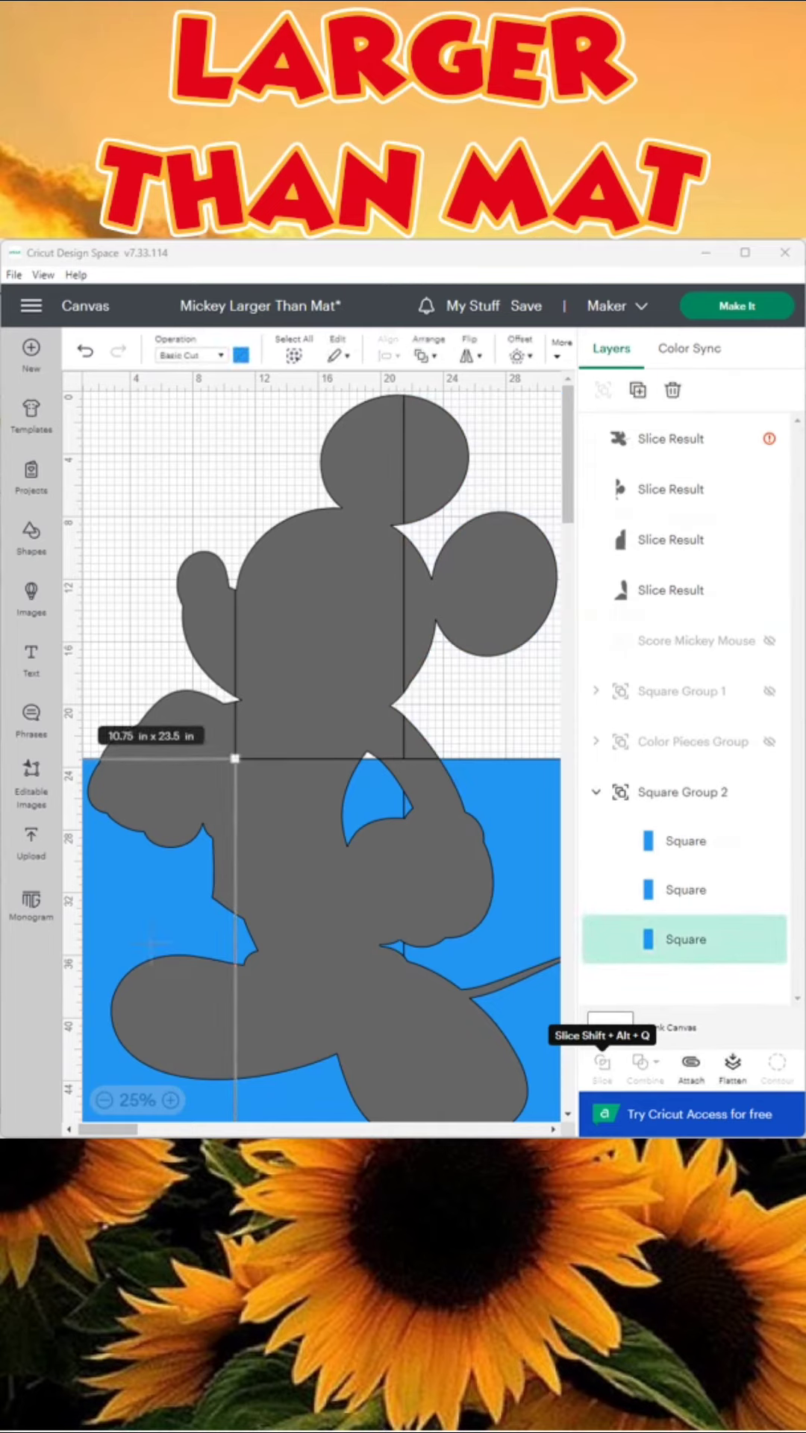
{"action": "left_click", "coordinate": [672, 439], "text": "shift"}
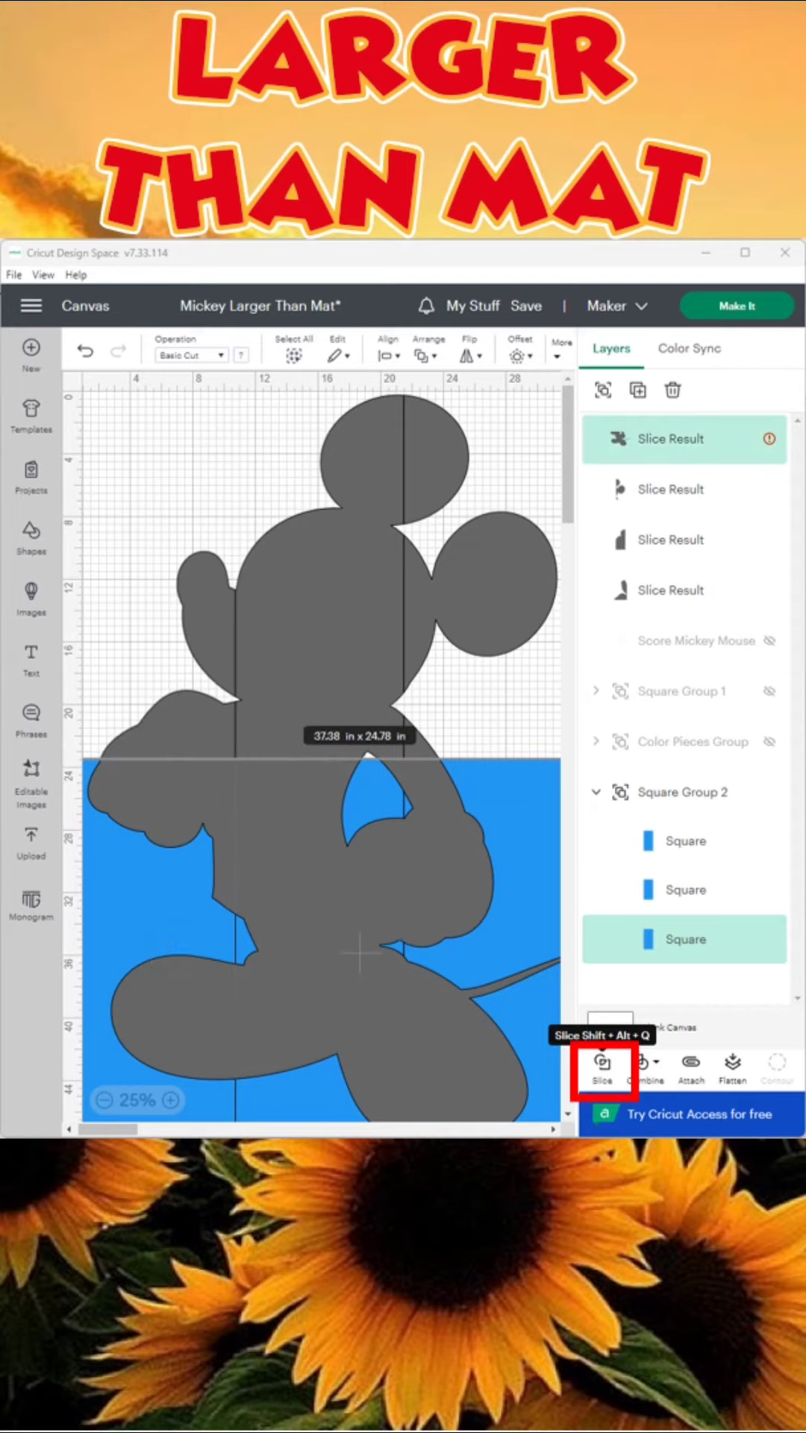
{"action": "left_click", "coordinate": [602, 1062]}
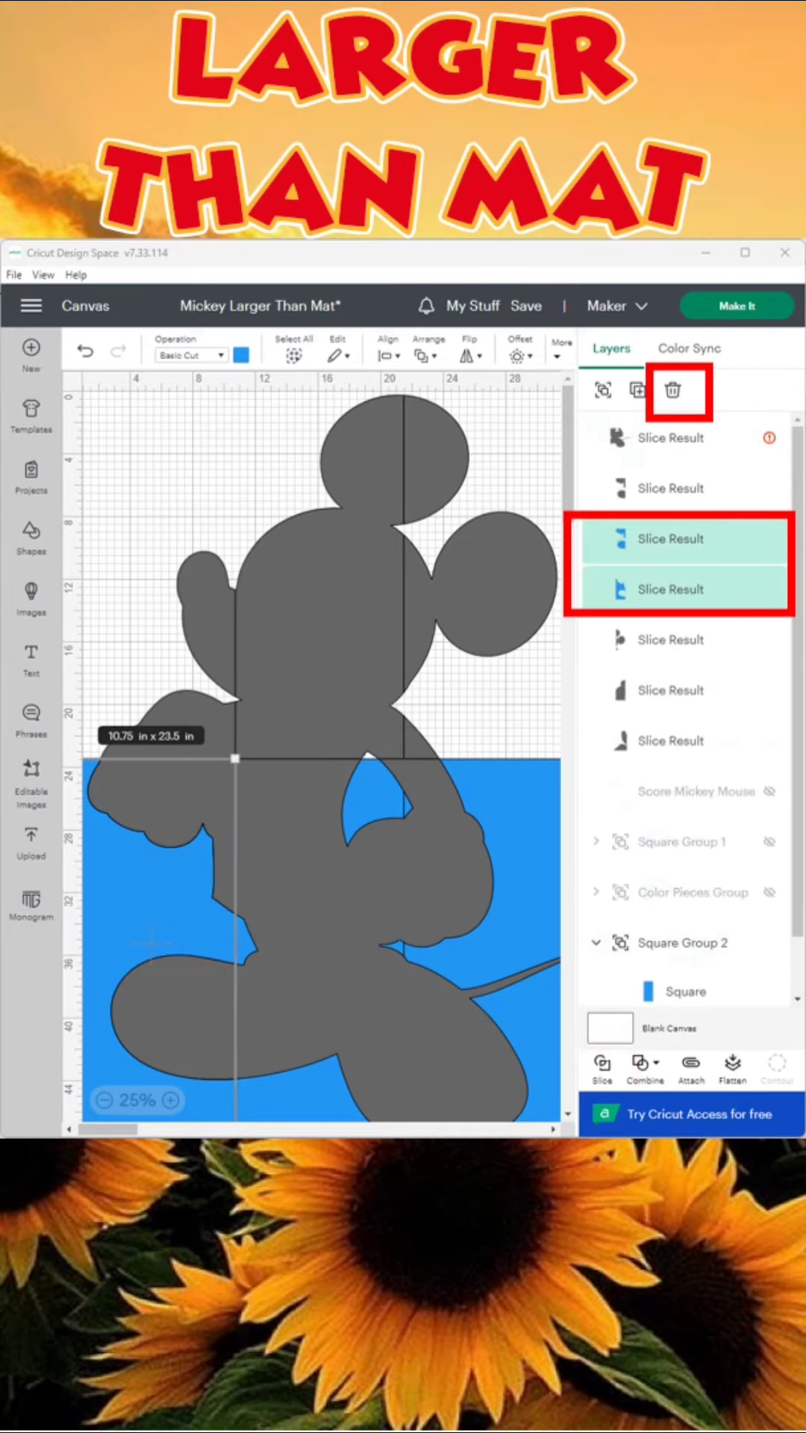
{"action": "key", "text": "Delete"}
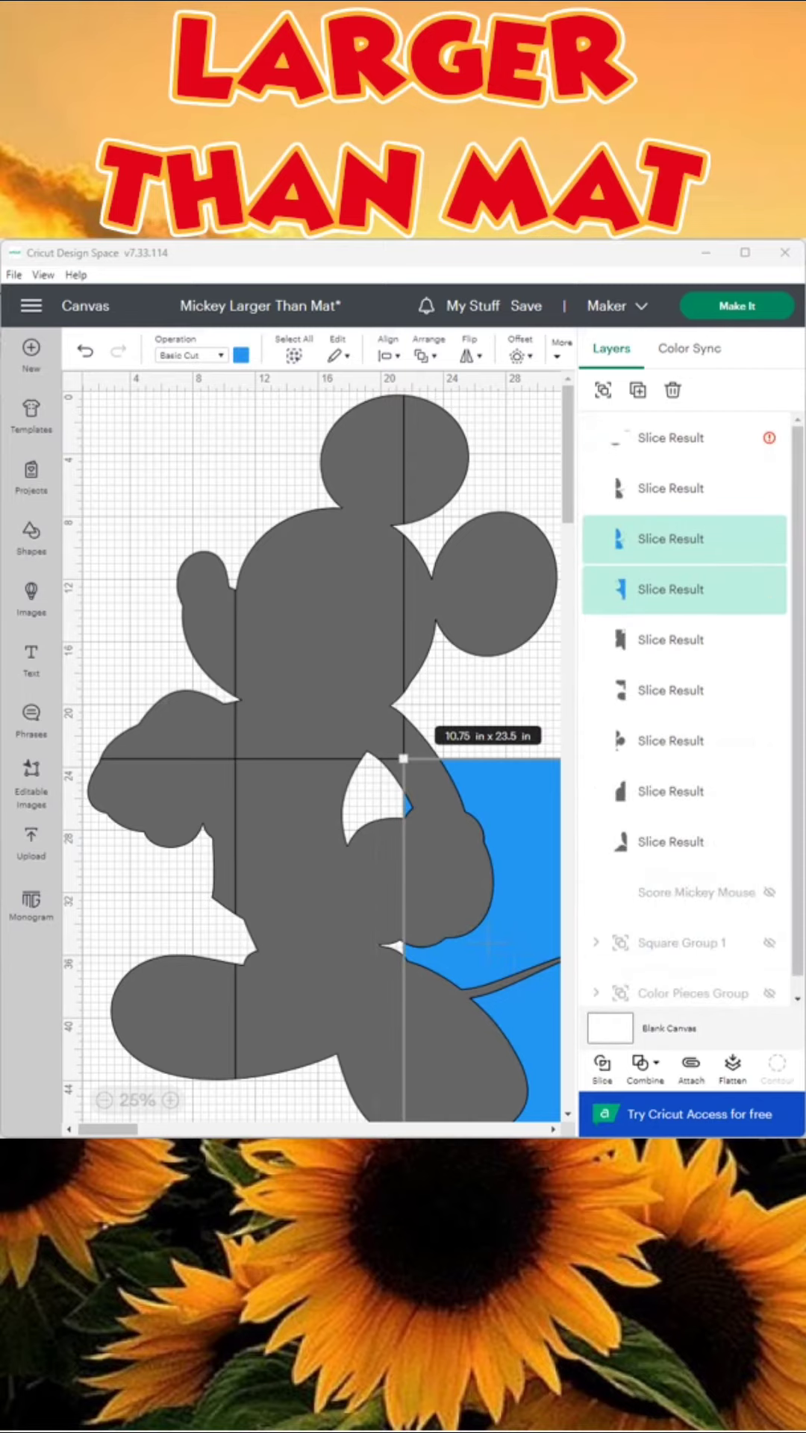
{"action": "key", "text": "Delete"}
Step: Hide one cut contour on the thin sliver Slice Result, then duplicate that piece
{"action": "left_click", "coordinate": [513, 1047]}
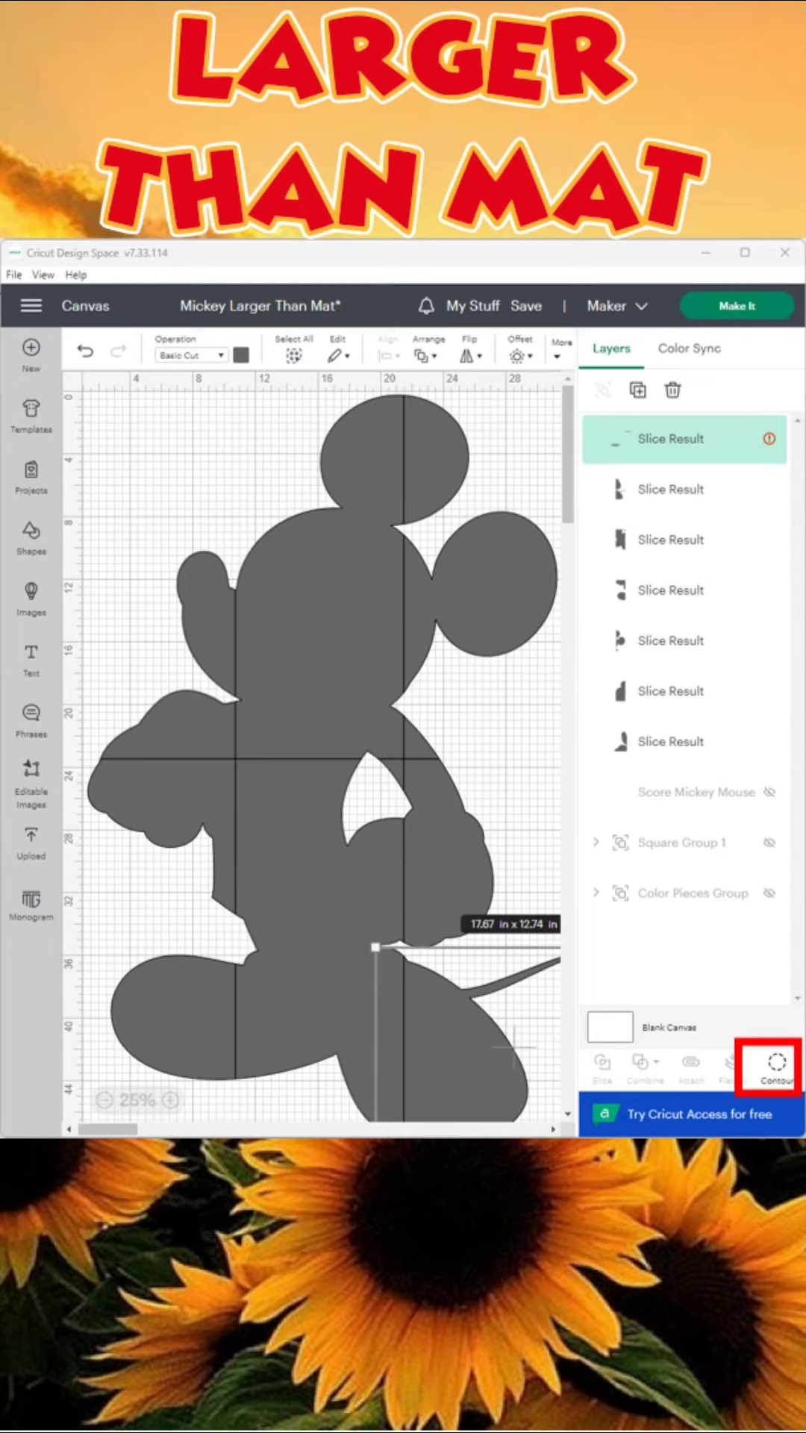
{"action": "left_click", "coordinate": [777, 1064]}
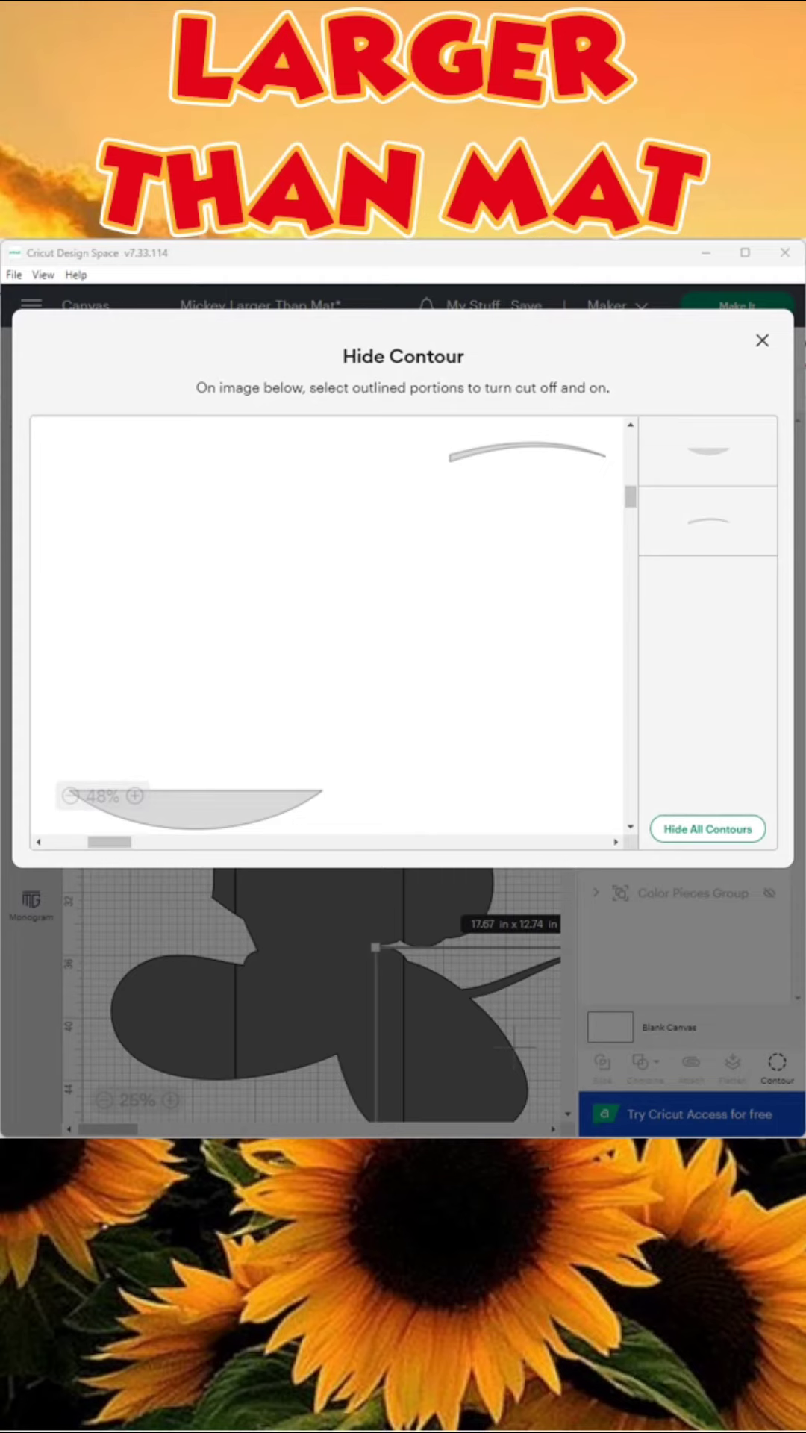
{"action": "left_click", "coordinate": [708, 521]}
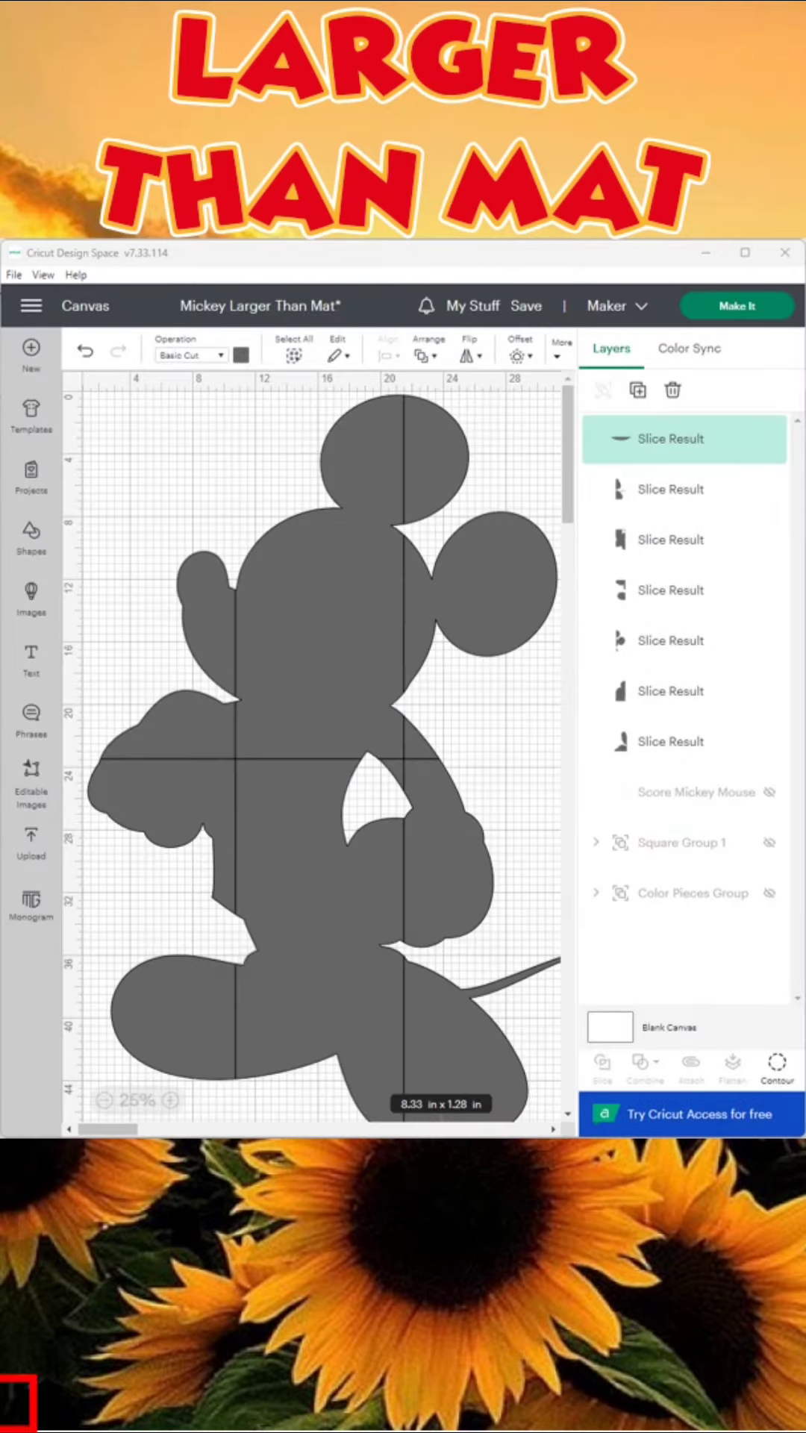
{"action": "key", "text": "ctrl+d"}
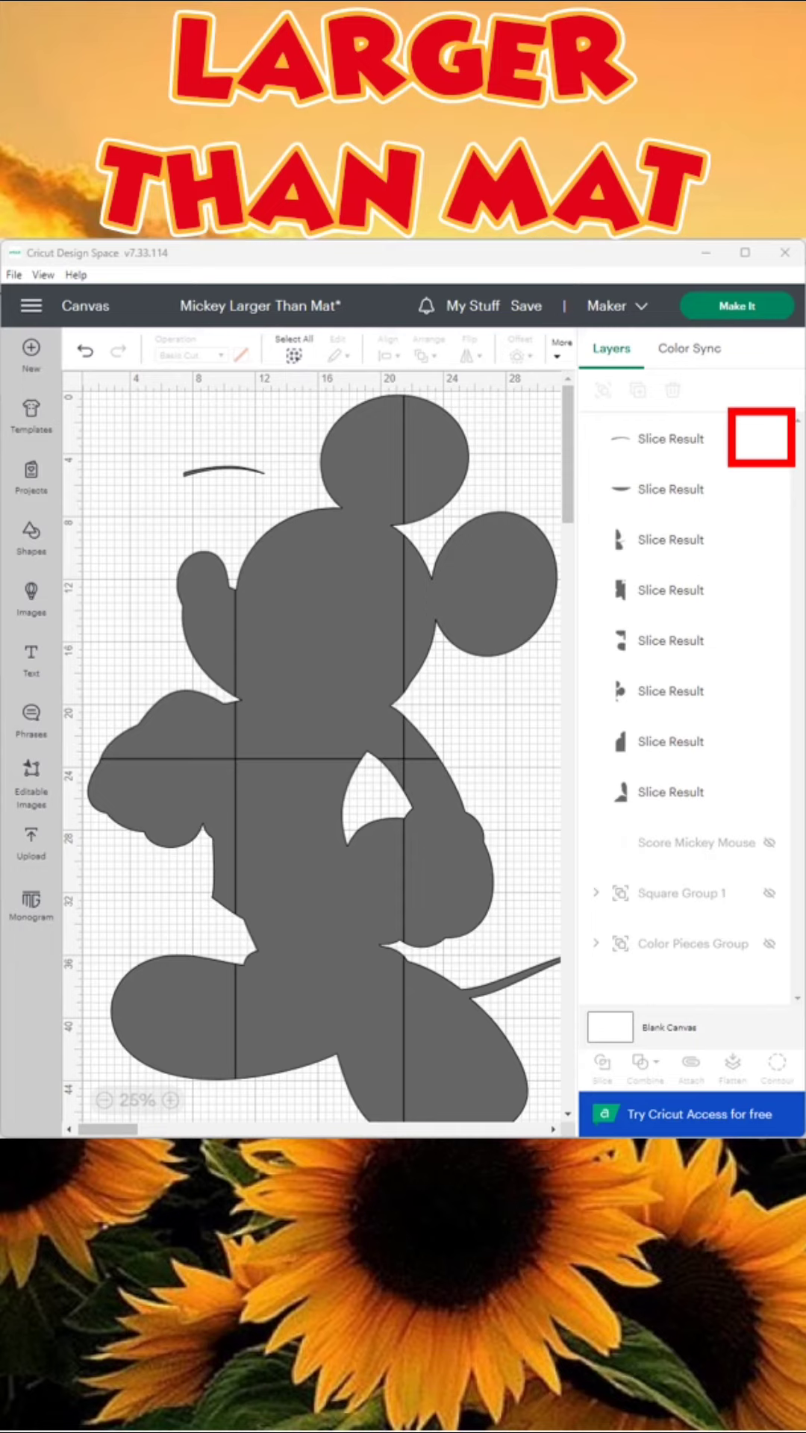
Step: Select all eight Mickey slice pieces and group them
{"action": "key", "text": "ctrl+a"}
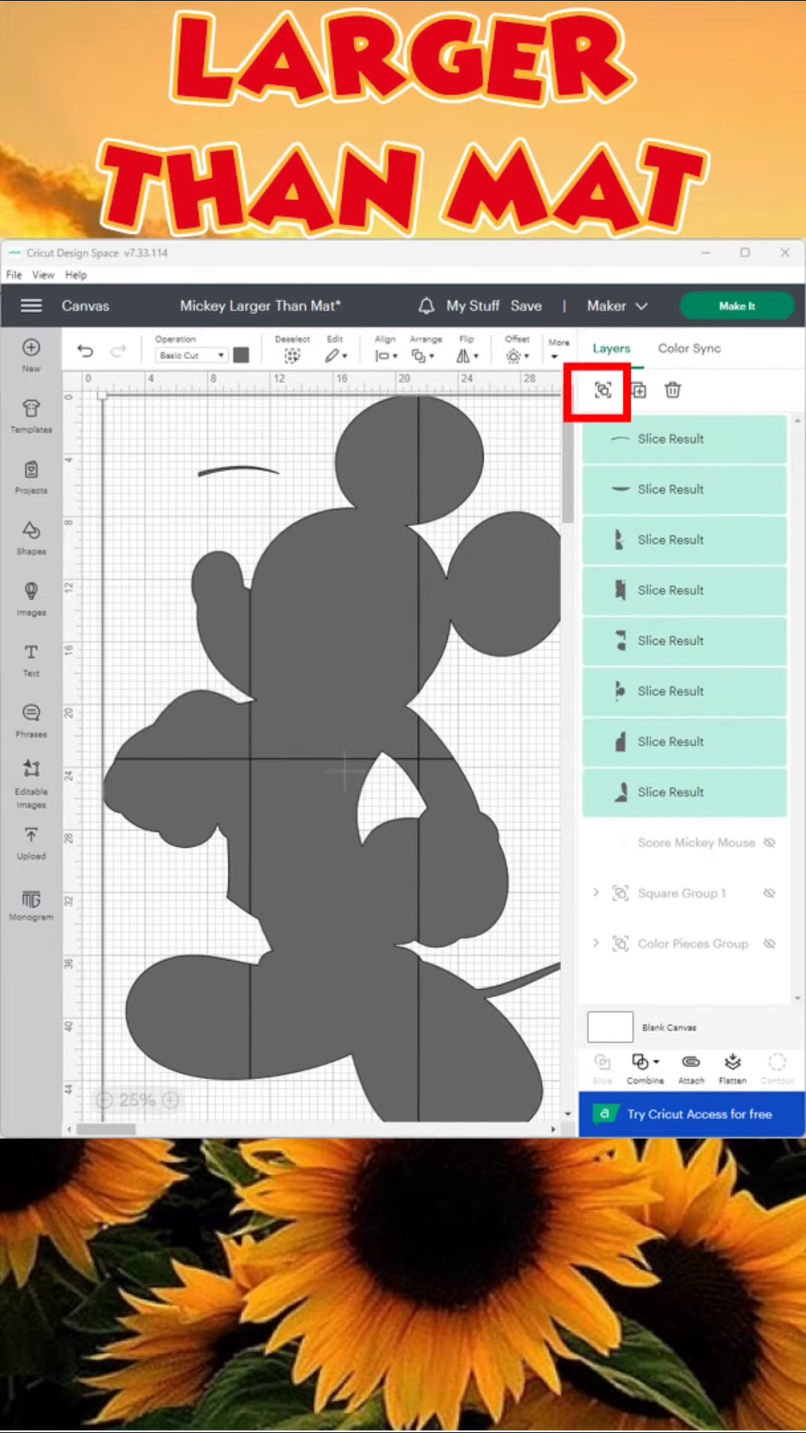
{"action": "key", "text": "ctrl+g"}
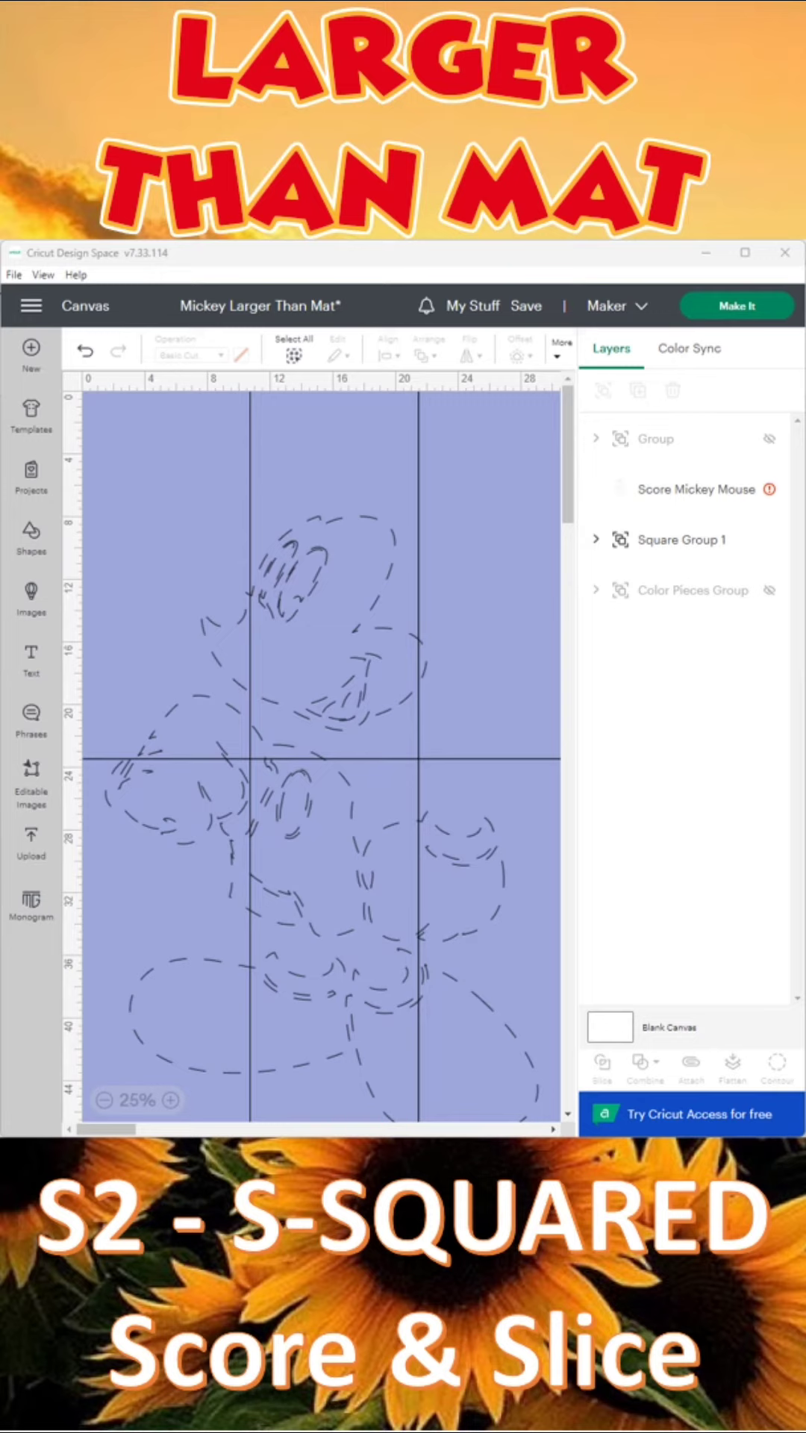
Step: Slice the Score Mickey Mouse lines with each square, deleting the leftover square pieces each time
{"action": "left_click", "coordinate": [686, 833]}
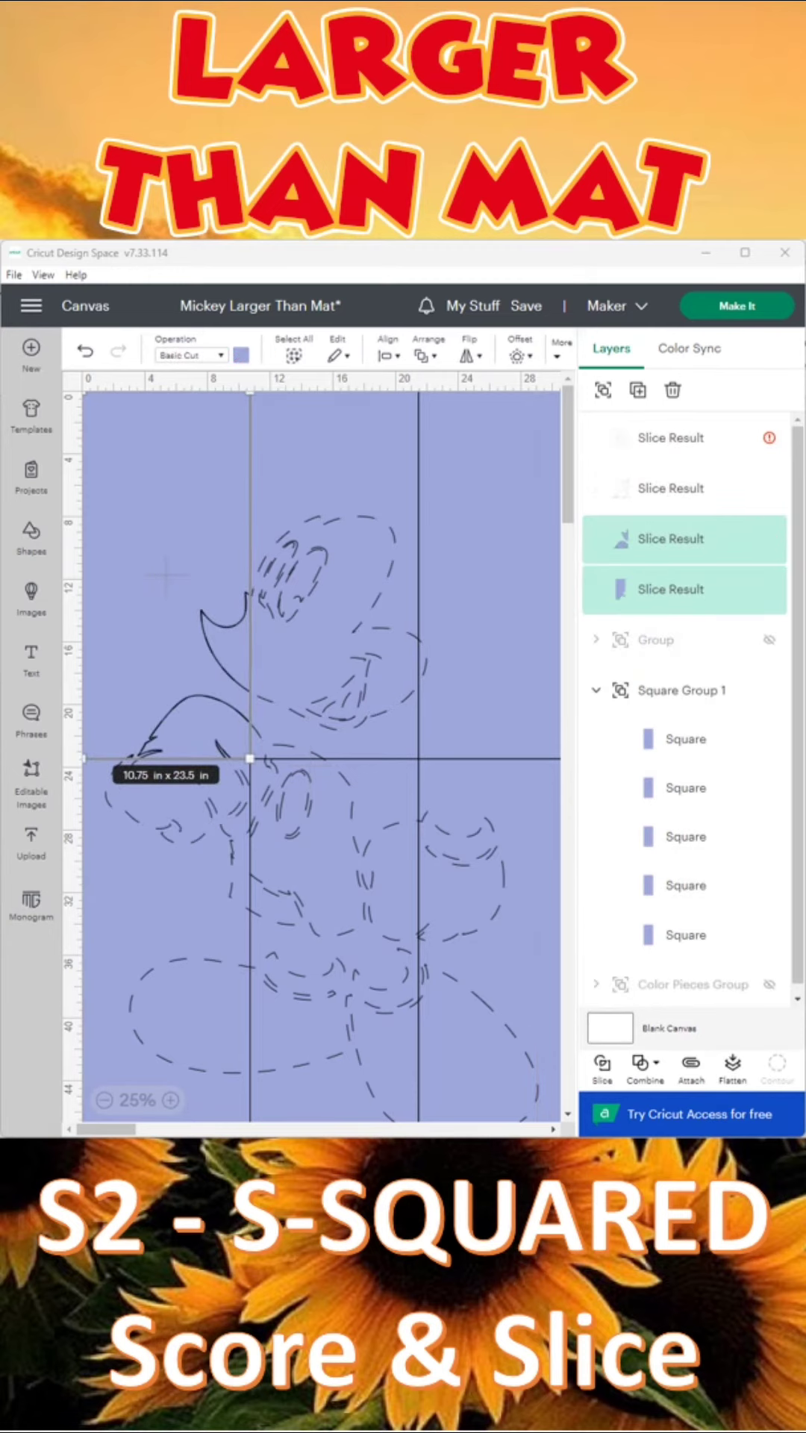
{"action": "key", "text": "Delete"}
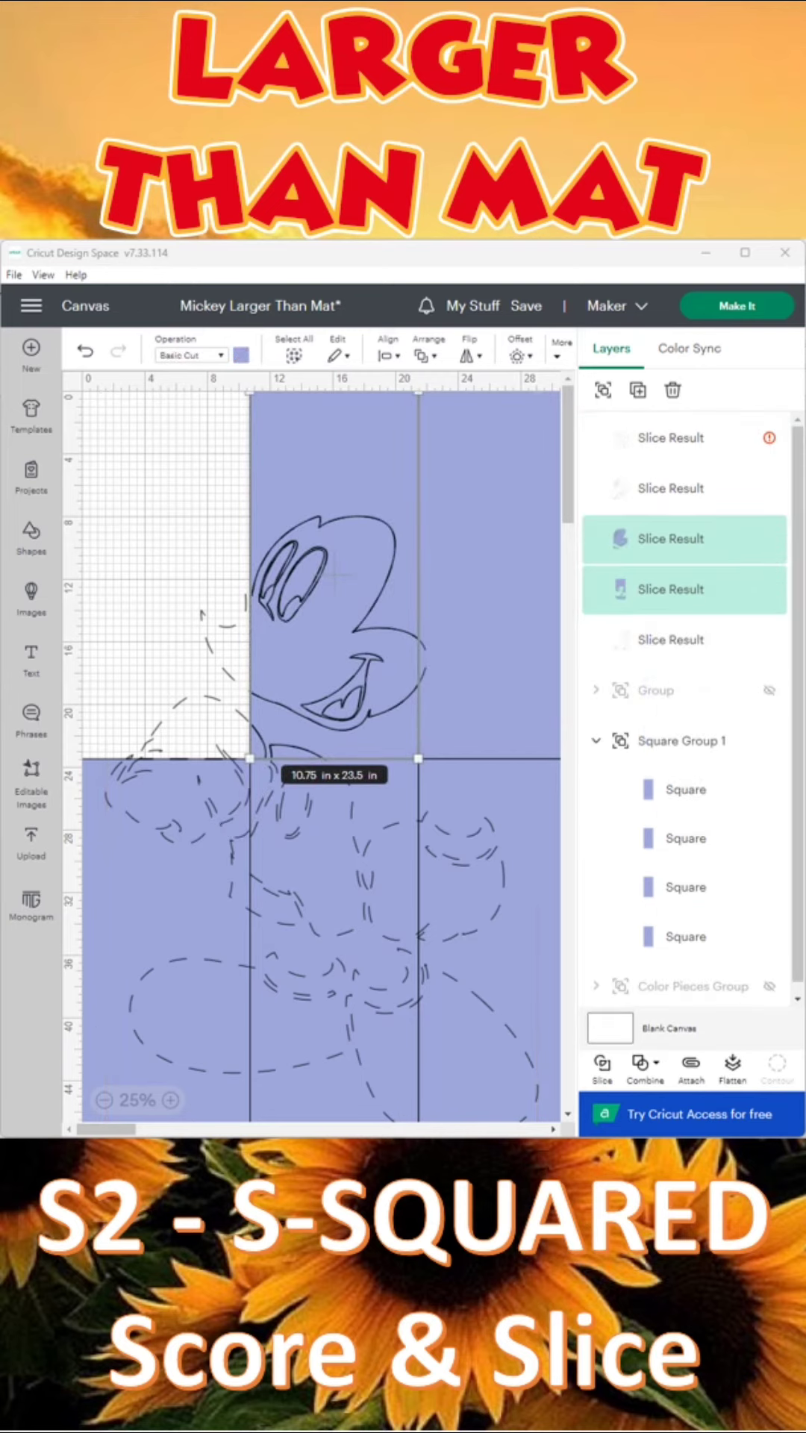
{"action": "key", "text": "Delete"}
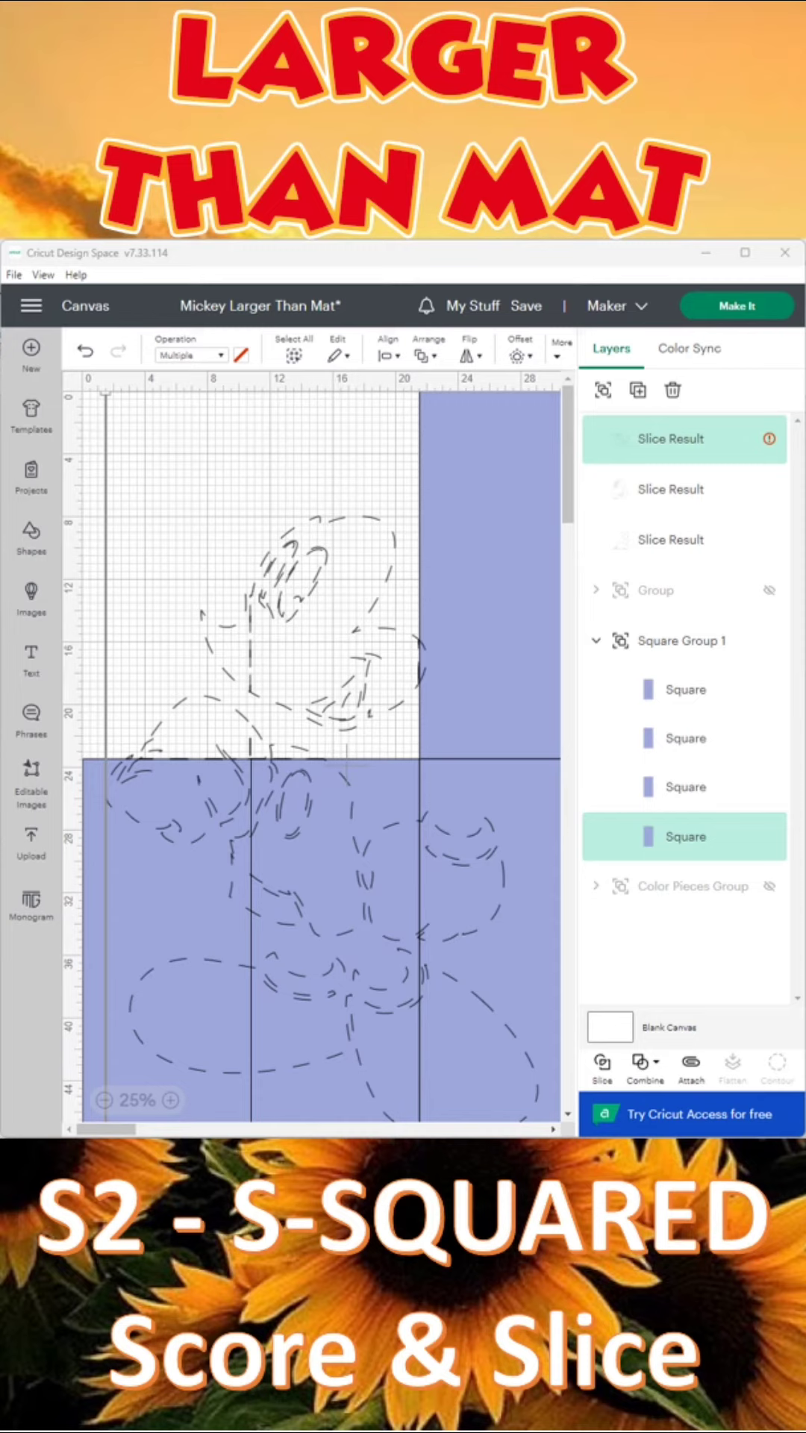
{"action": "key", "text": "Delete"}
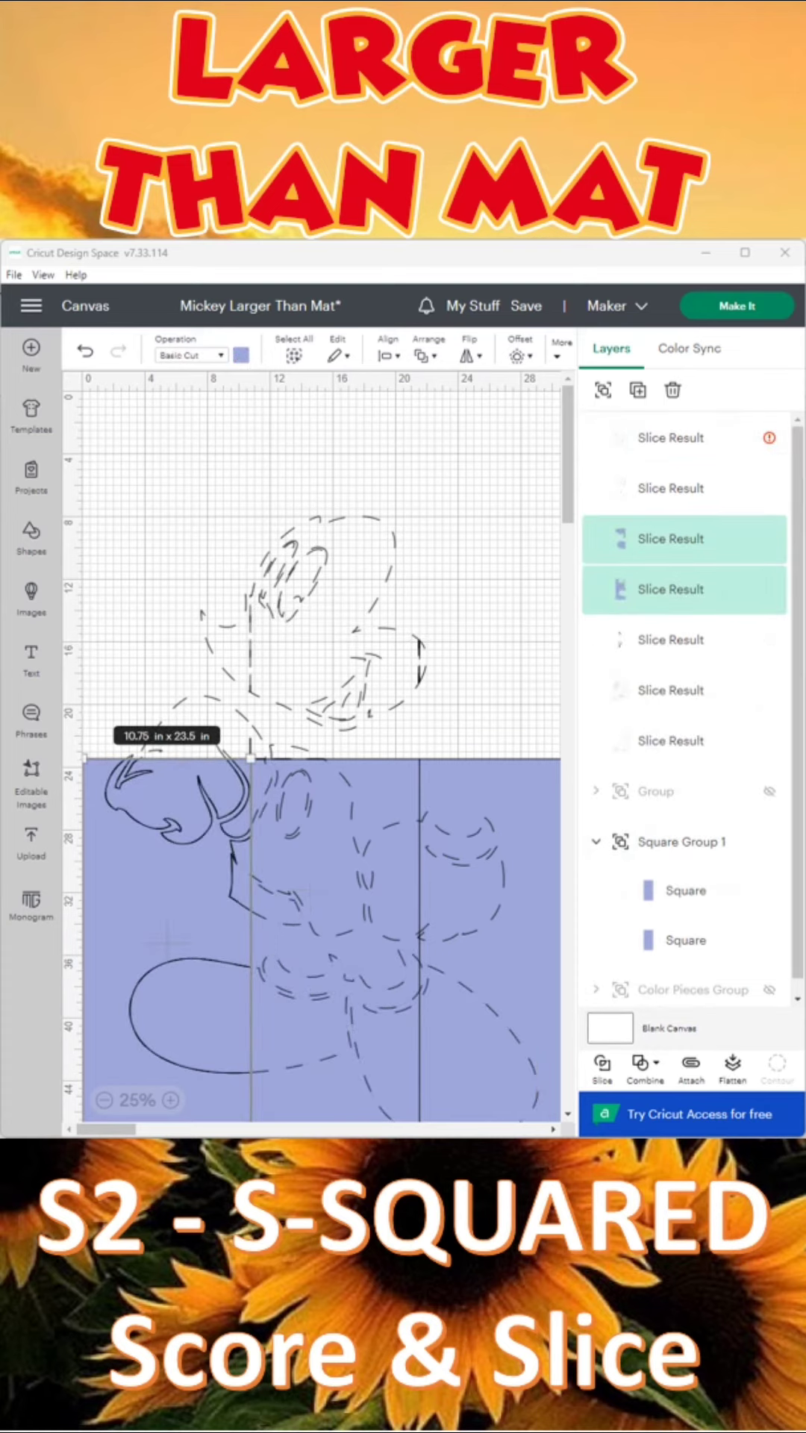
{"action": "key", "text": "Delete"}
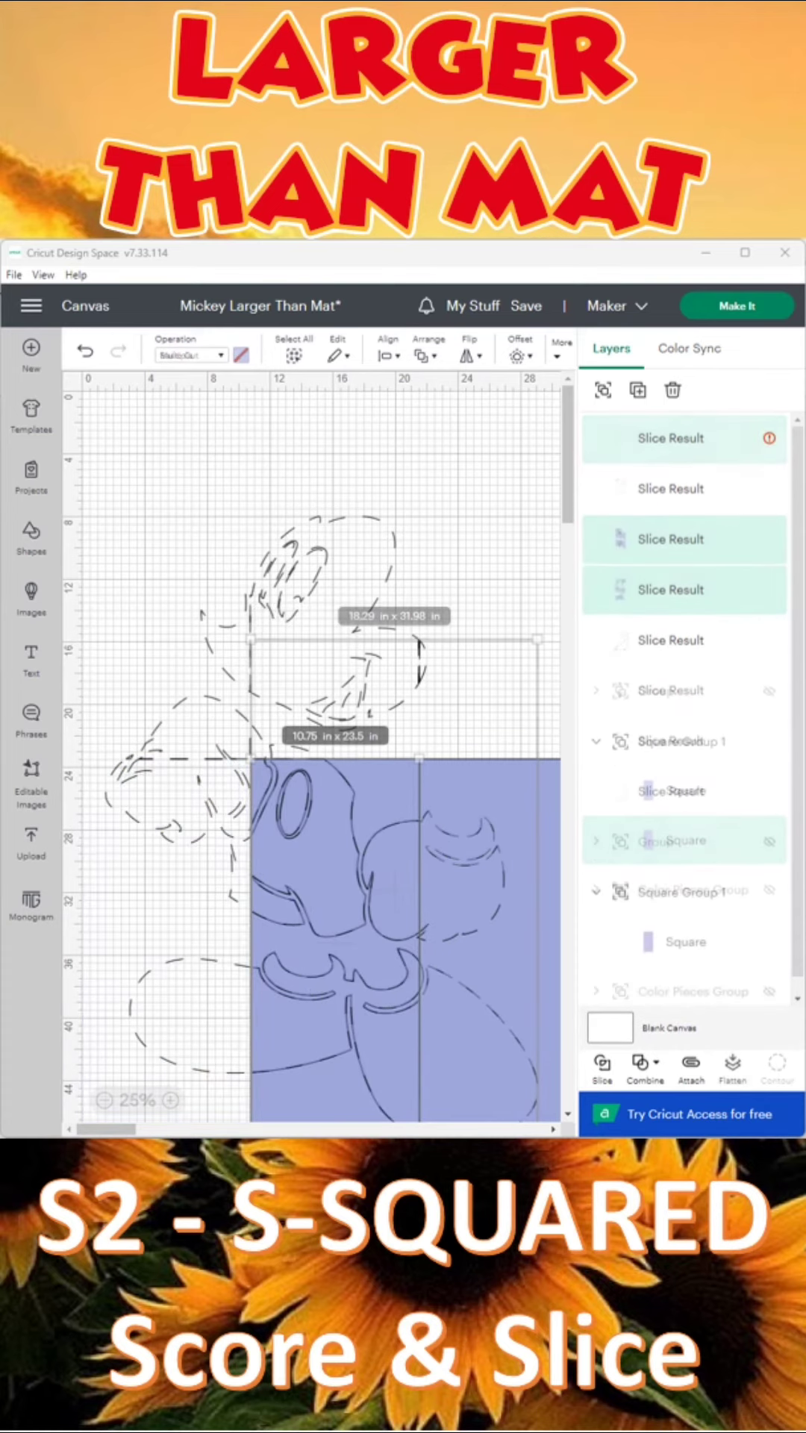
{"action": "key", "text": "Delete"}
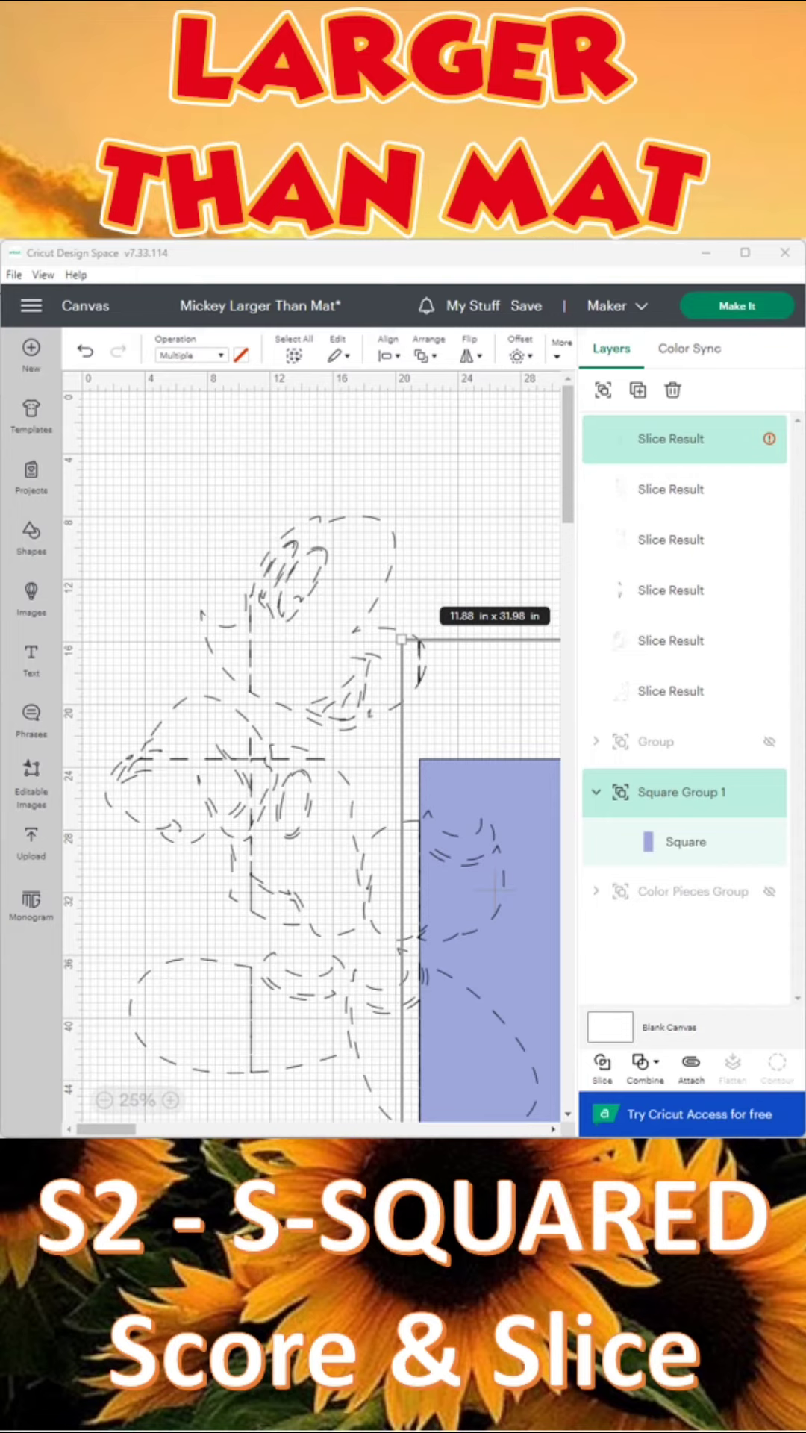
{"action": "left_click", "coordinate": [603, 1064]}
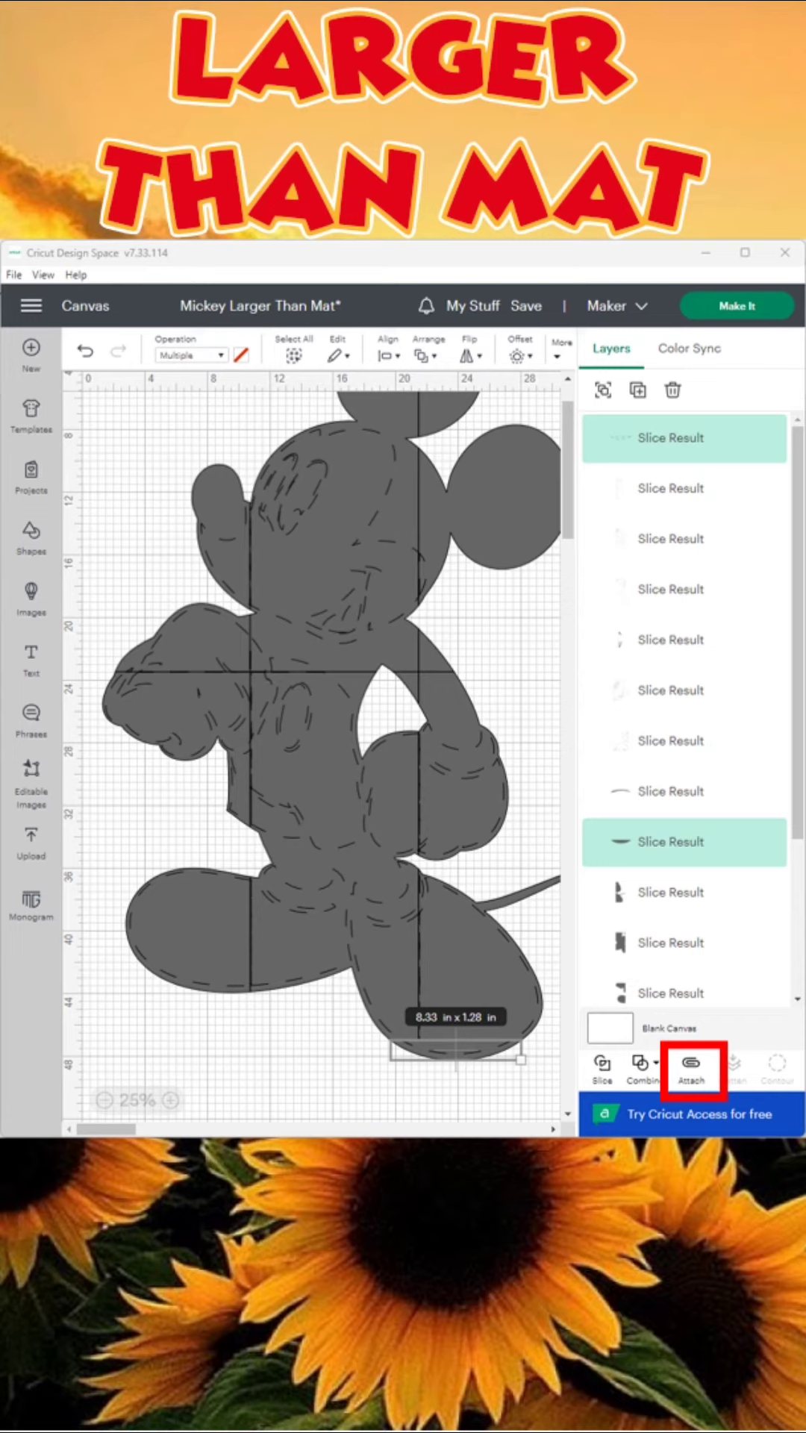
Step: Attach the first four score sections to their matching Mickey base pieces
{"action": "left_click", "coordinate": [692, 1066]}
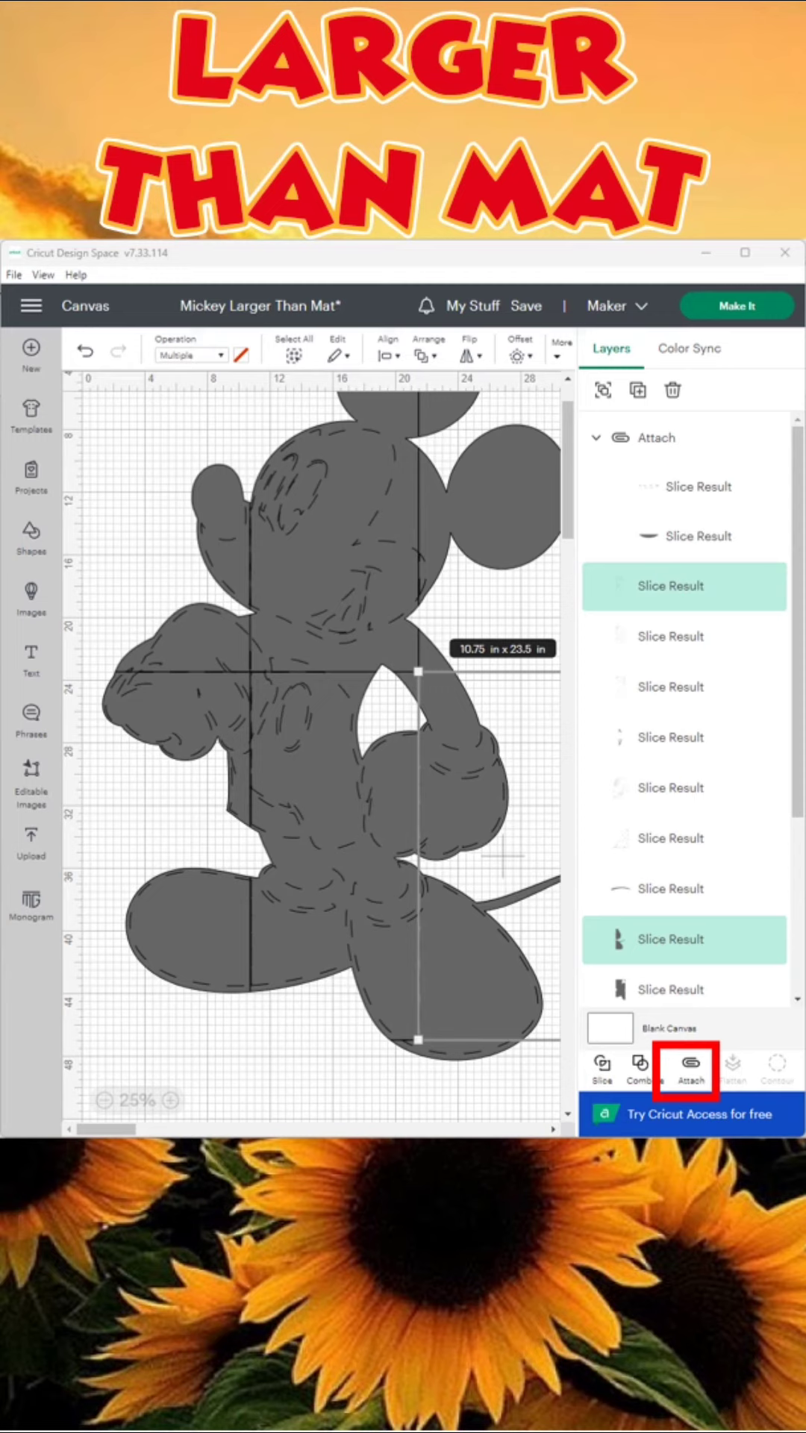
{"action": "left_click", "coordinate": [691, 1066]}
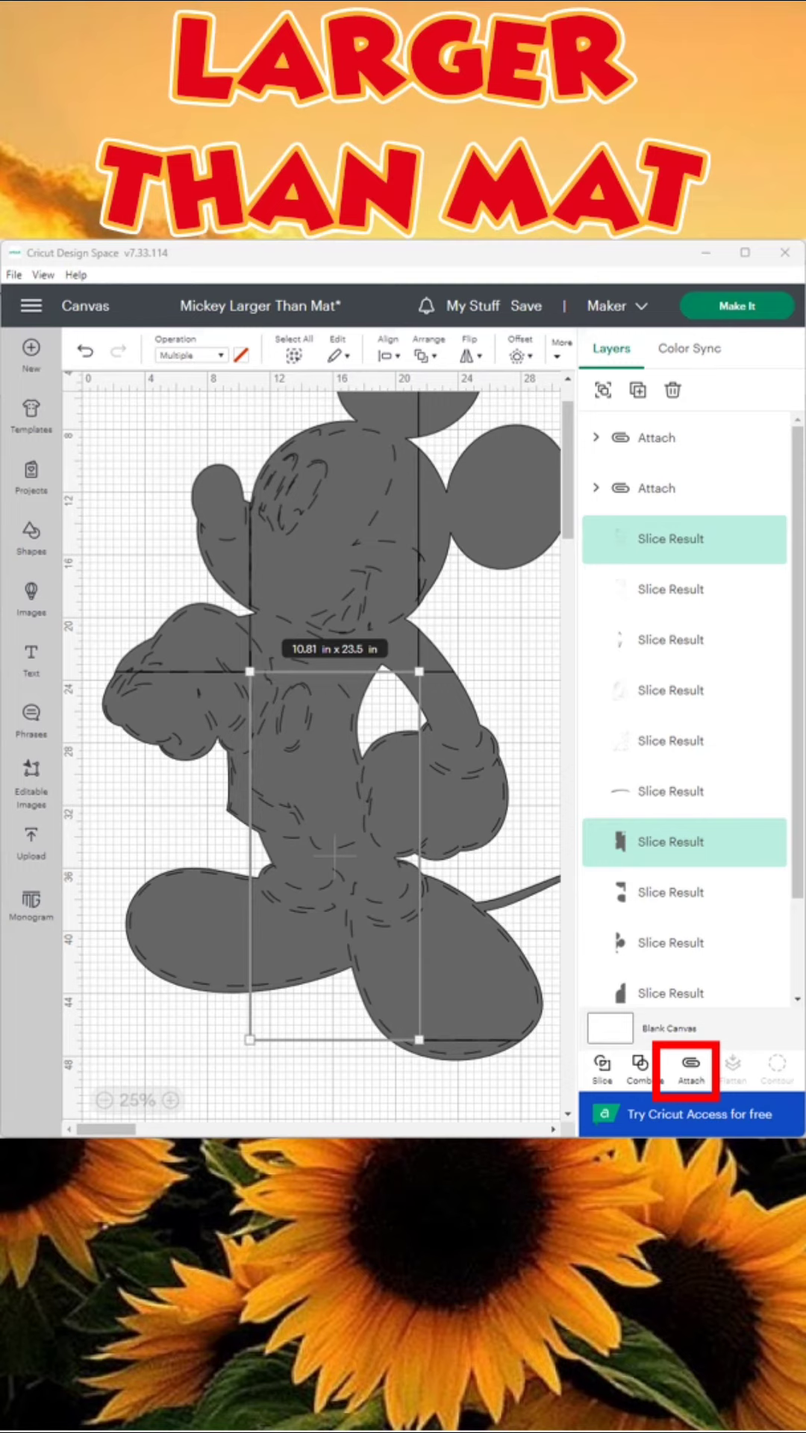
{"action": "left_click", "coordinate": [691, 1066]}
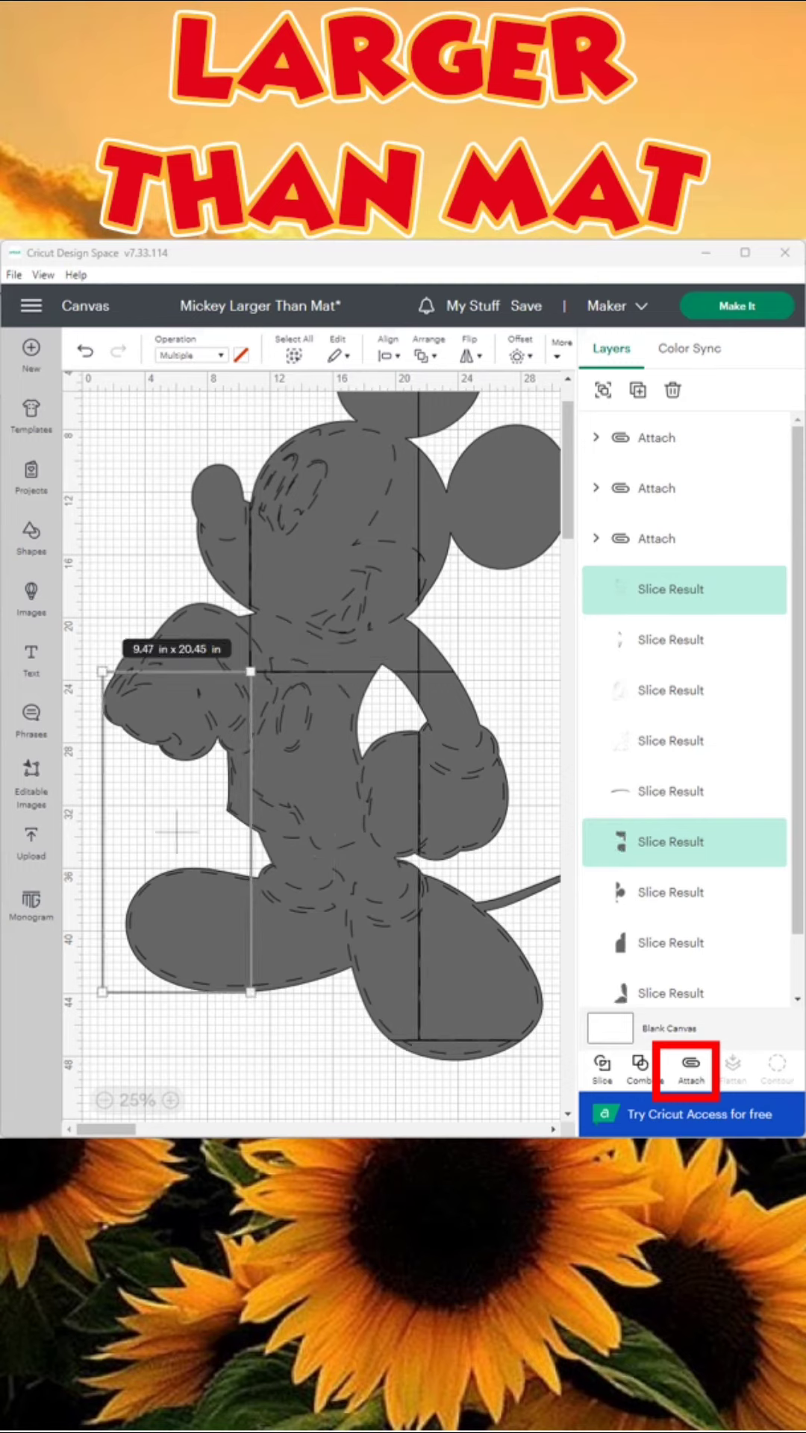
{"action": "left_click", "coordinate": [691, 1066]}
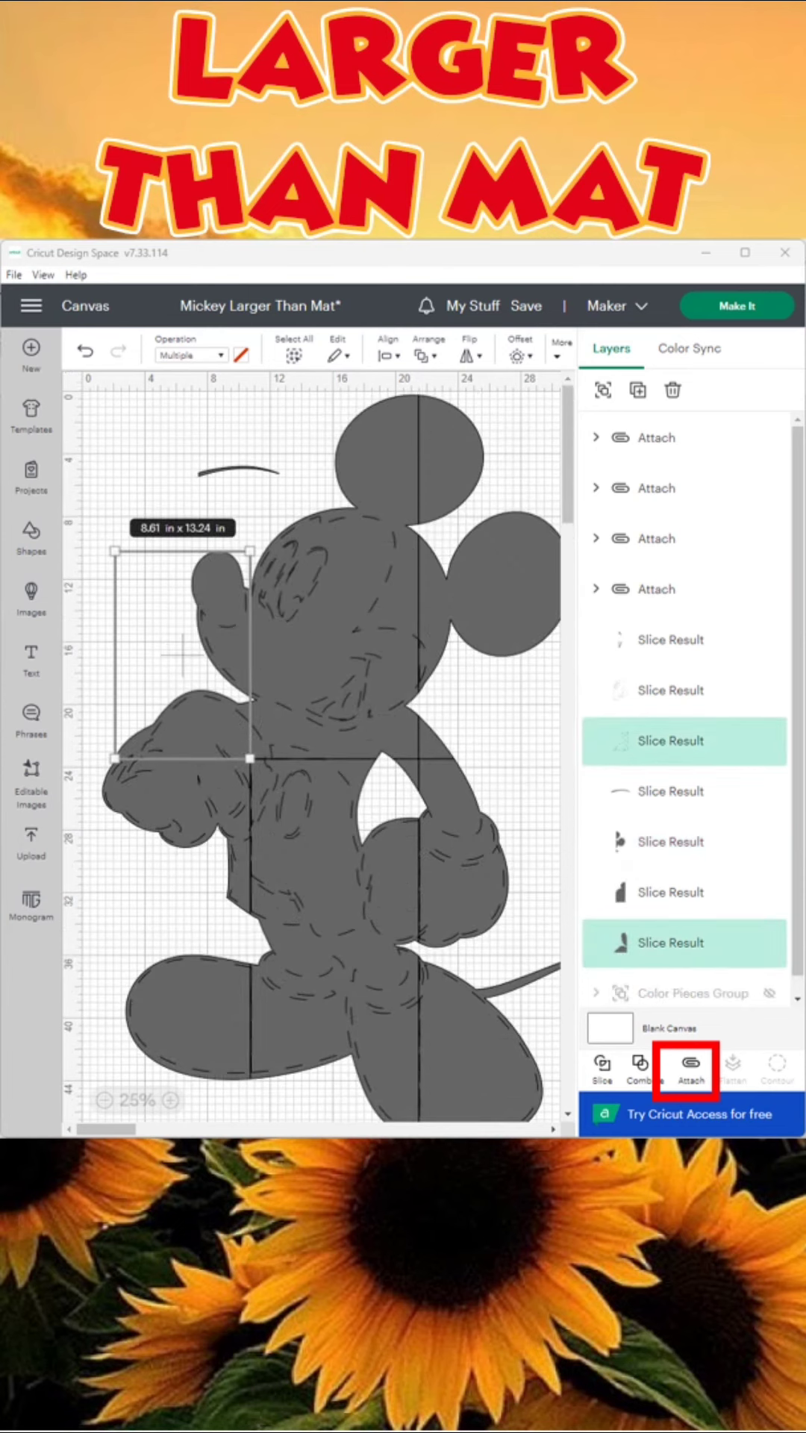
Step: Attach the remaining three score sections to their matching base pieces
{"action": "left_click", "coordinate": [671, 892]}
{"action": "left_click", "coordinate": [671, 691], "text": "ctrl"}
{"action": "left_click", "coordinate": [691, 1066]}
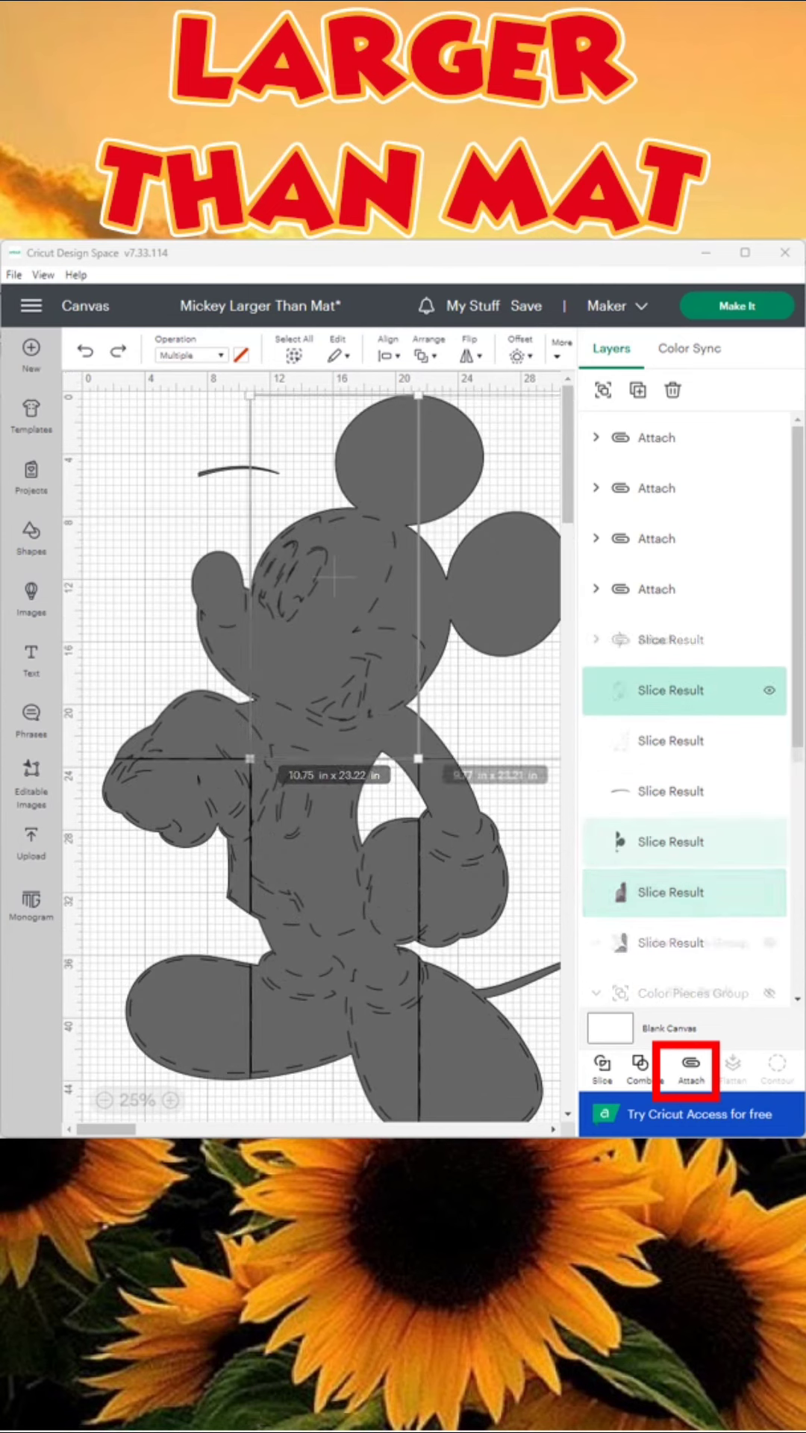
{"action": "left_click", "coordinate": [691, 1066]}
{"action": "left_click", "coordinate": [671, 741]}
{"action": "left_click", "coordinate": [671, 841], "text": "ctrl"}
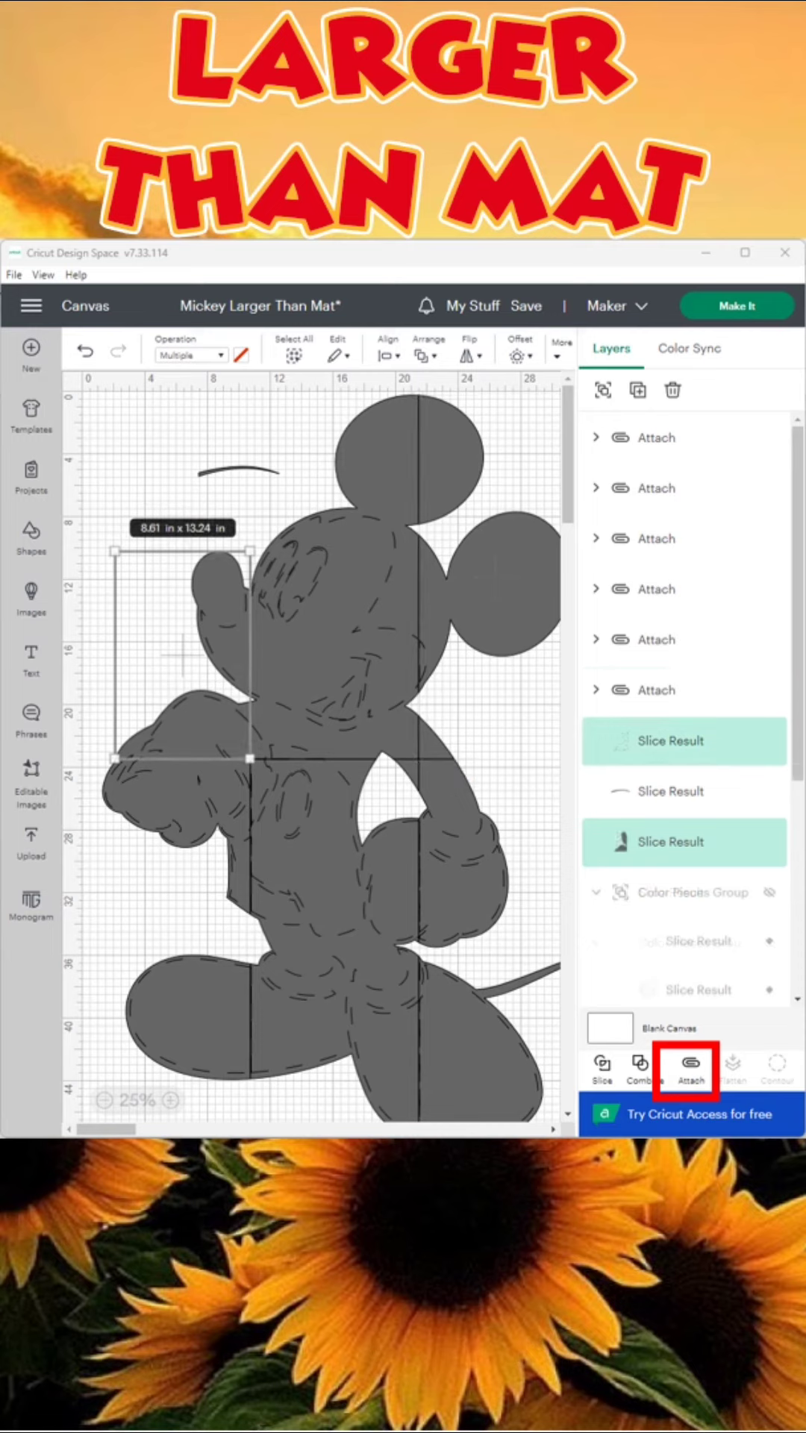
{"action": "left_click", "coordinate": [692, 1066]}
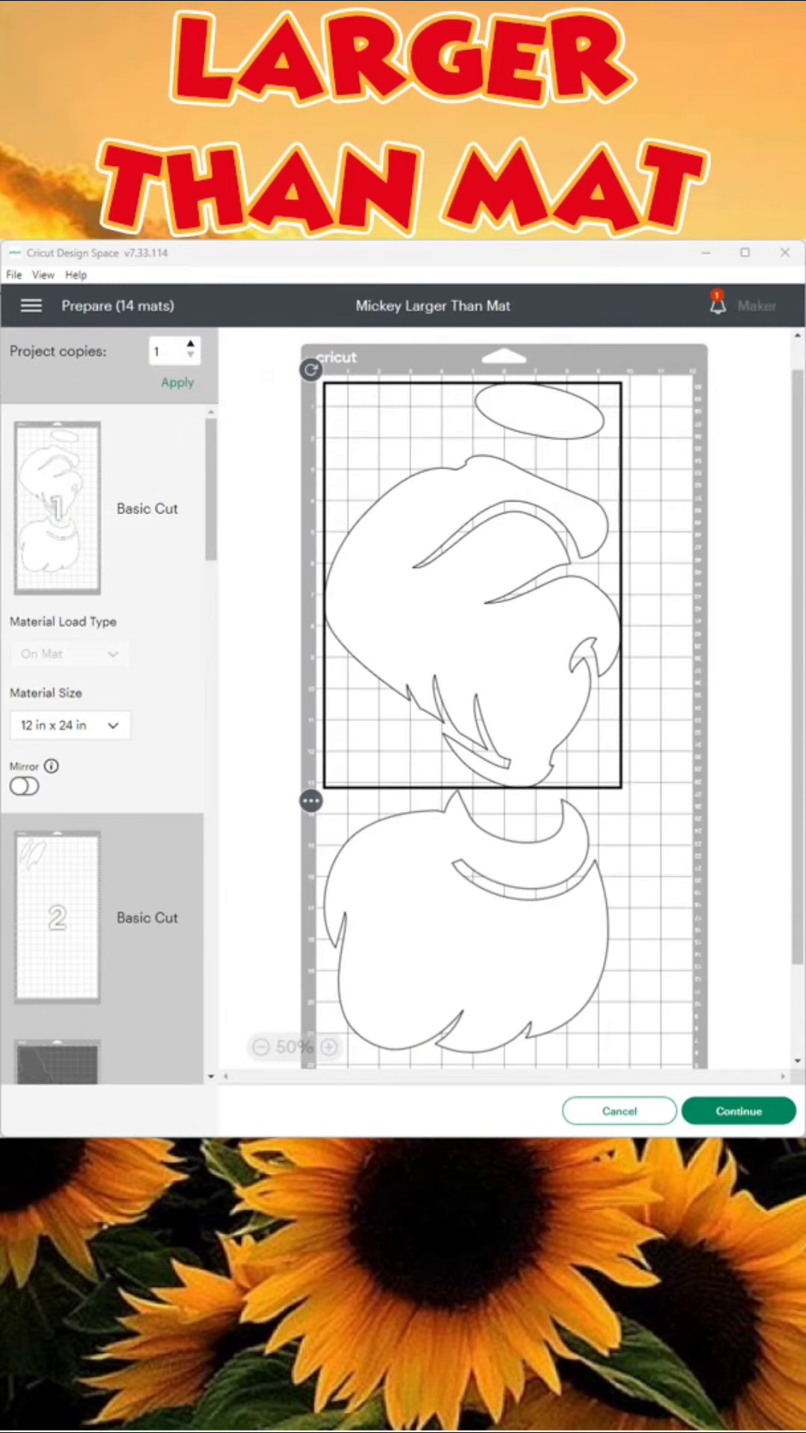
Step: Preview the pieces laid out on mats 2, 3, 4 and 5
{"action": "left_click", "coordinate": [57, 918]}
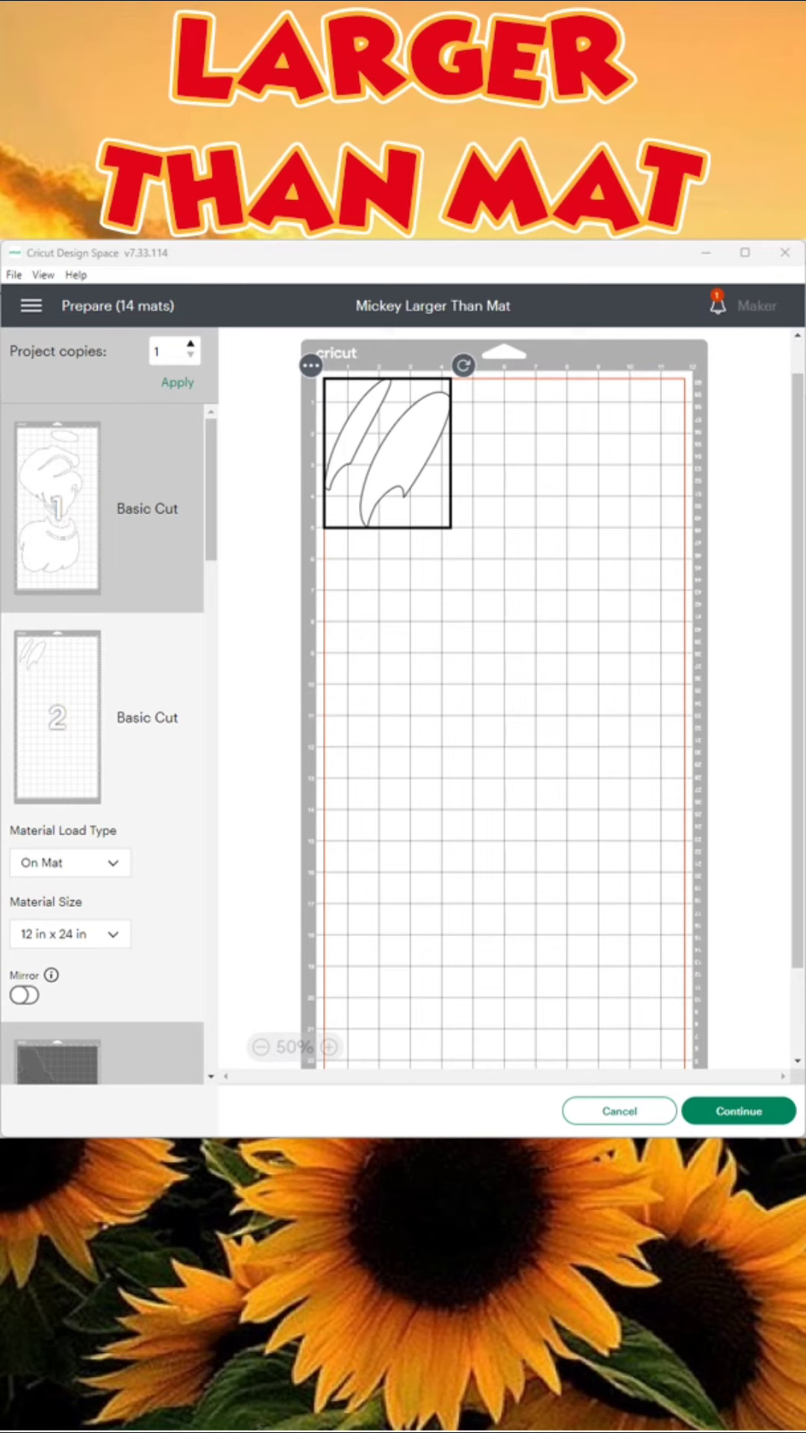
{"action": "left_click", "coordinate": [58, 1060]}
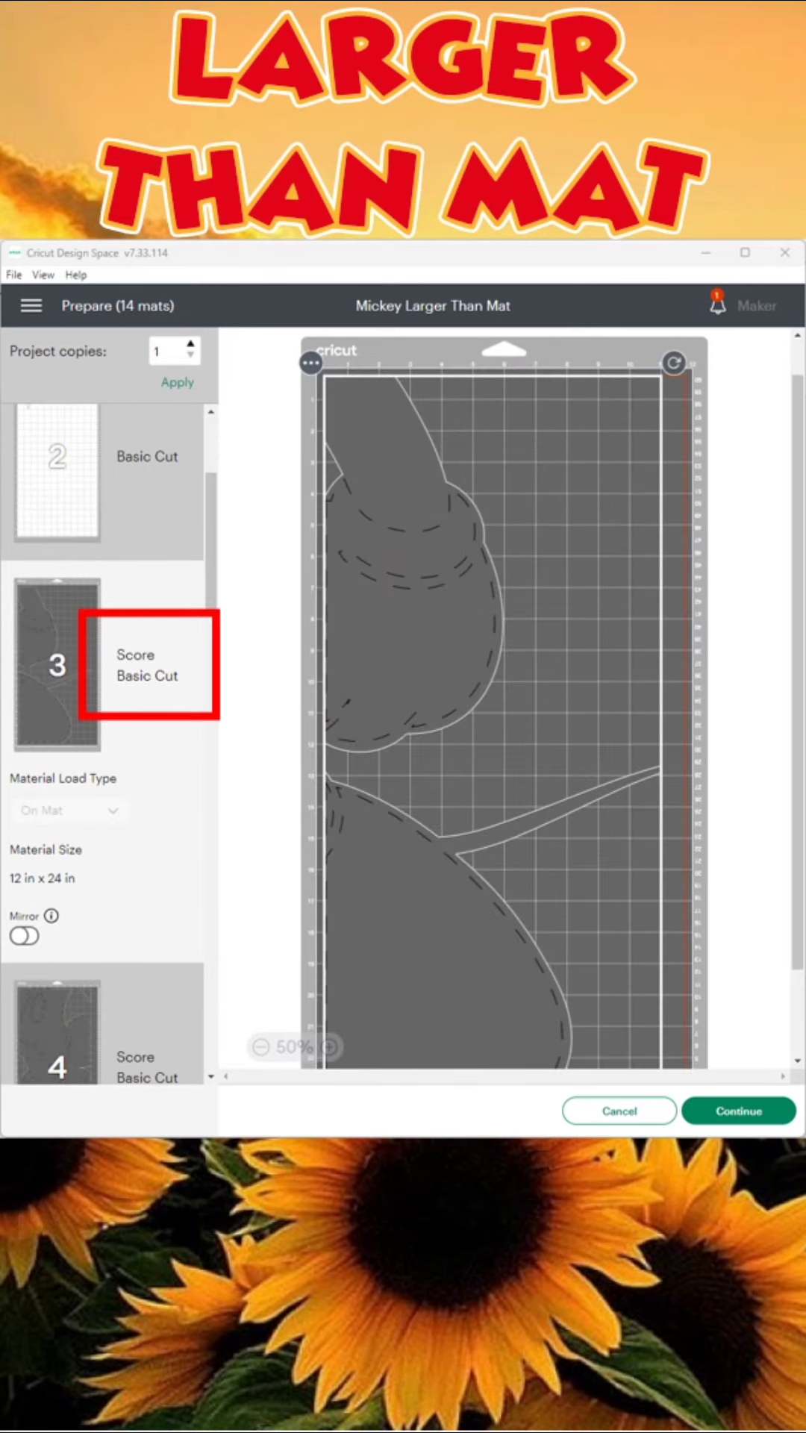
{"action": "left_click", "coordinate": [57, 1045]}
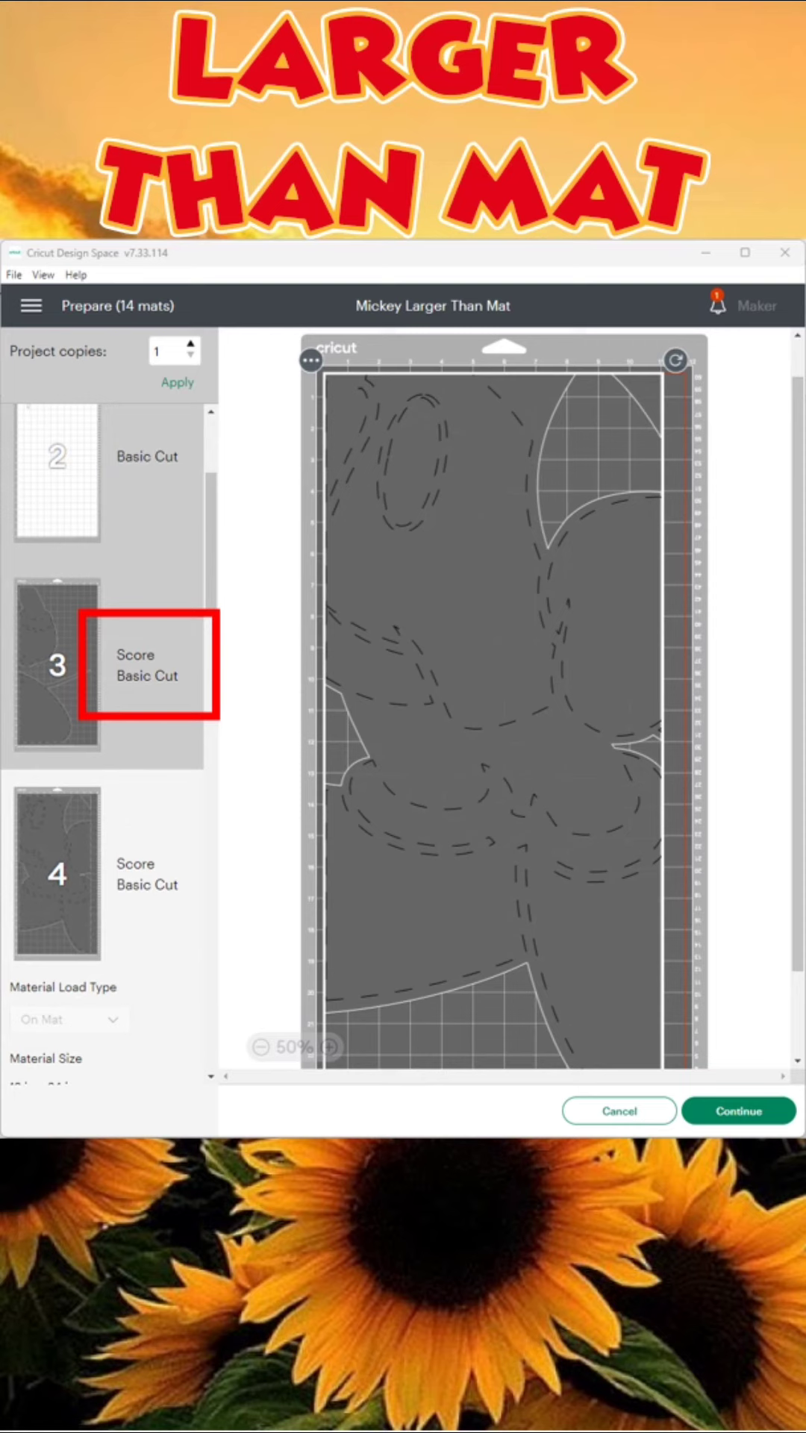
{"action": "left_click", "coordinate": [57, 645]}
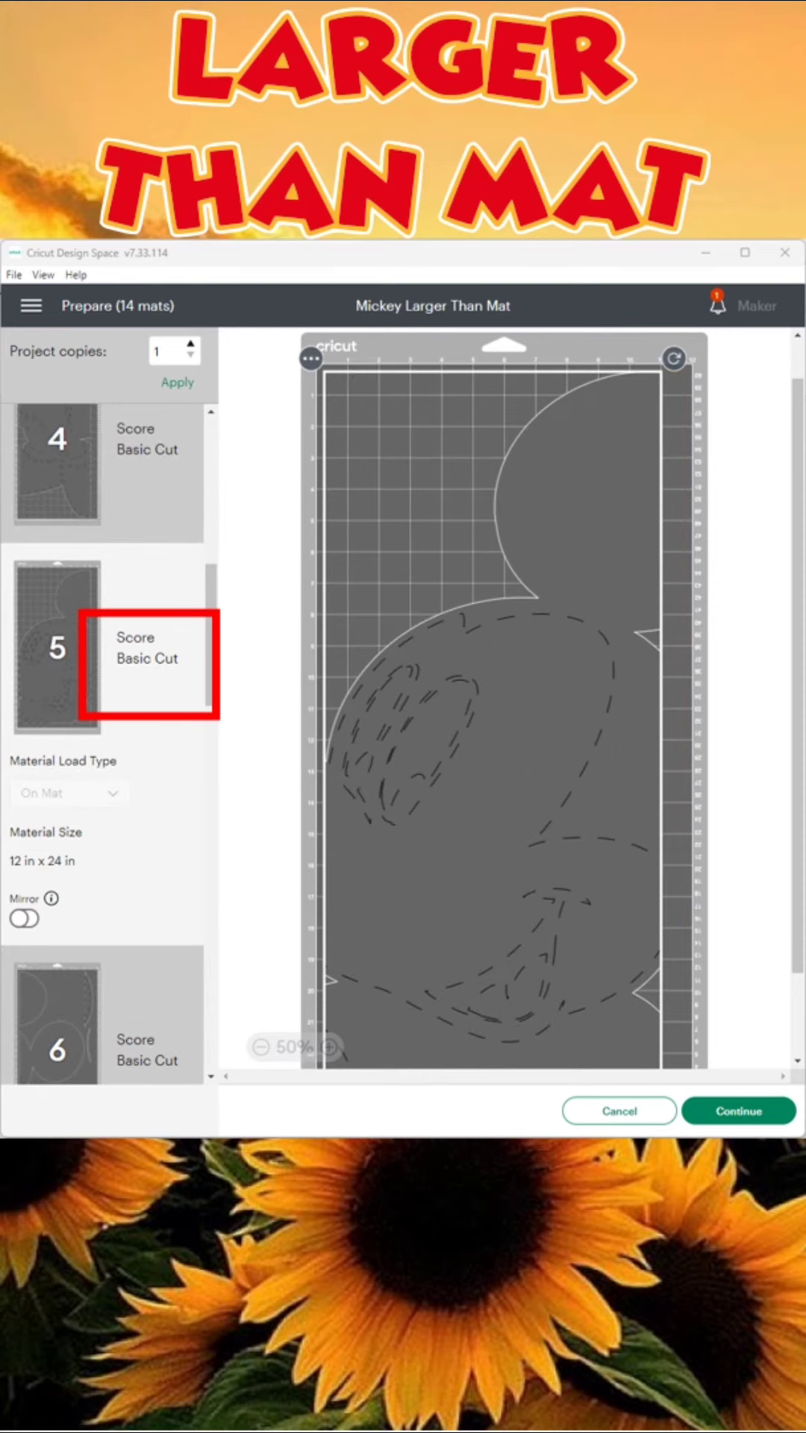